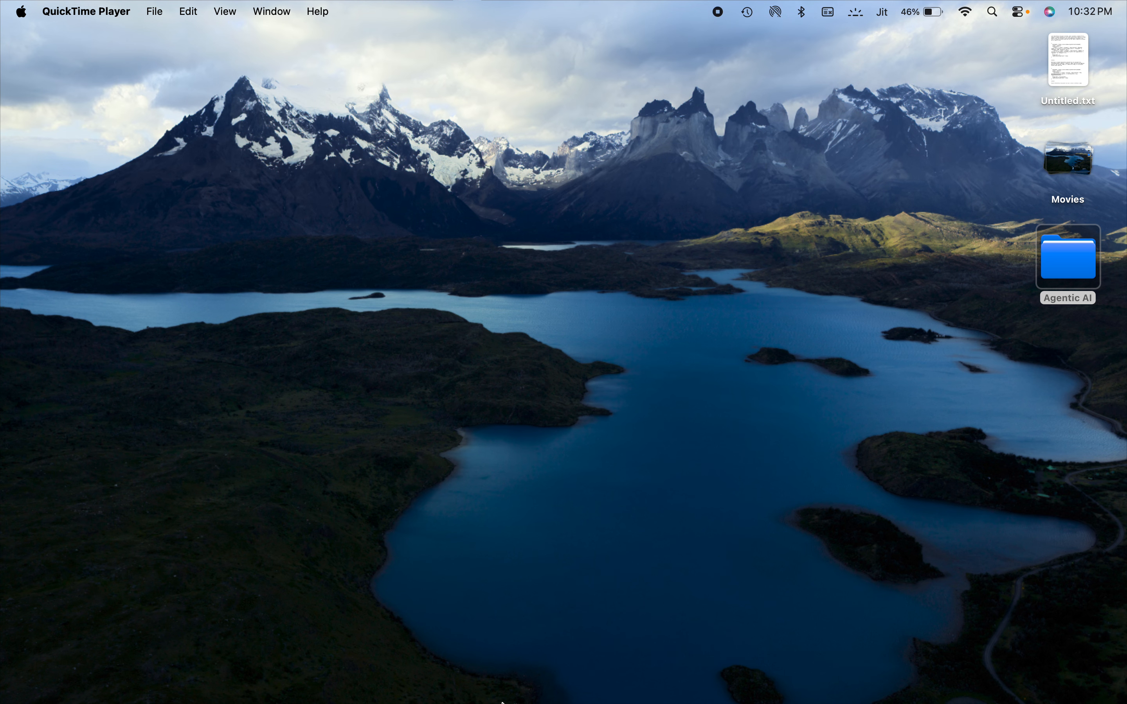
- Switch to Chrome with the Runtime Manager Omni Gateways page and make its window full screen
mouse_move(466, 697)
click(973, 671)
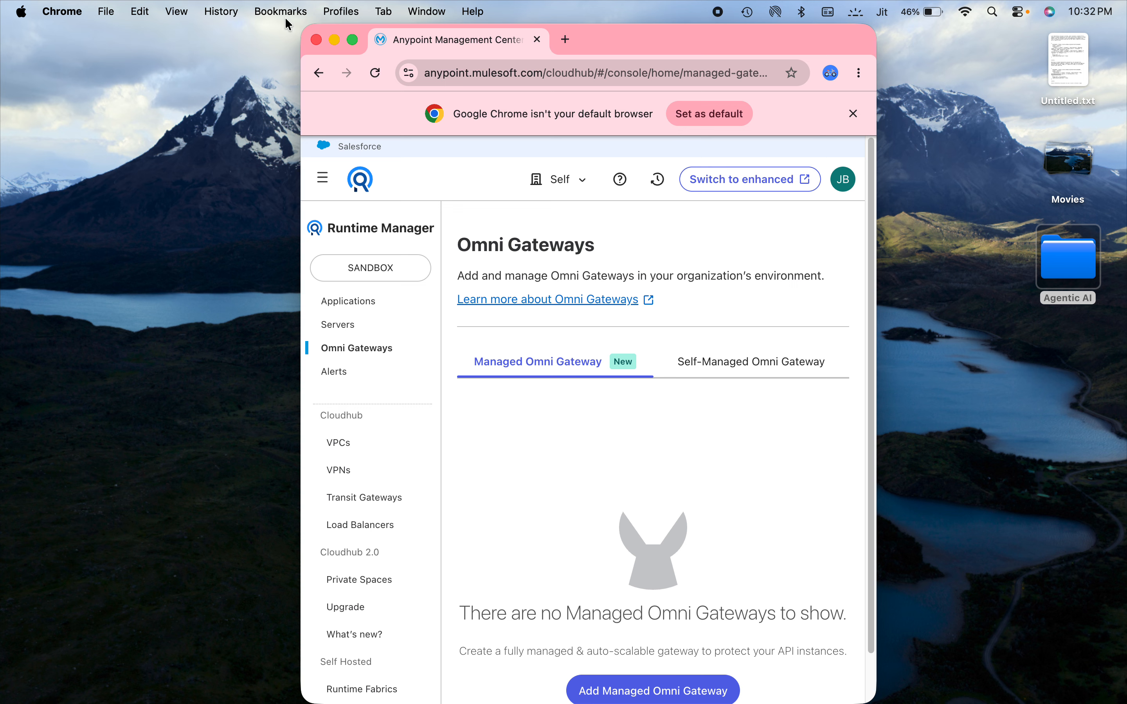
click(352, 40)
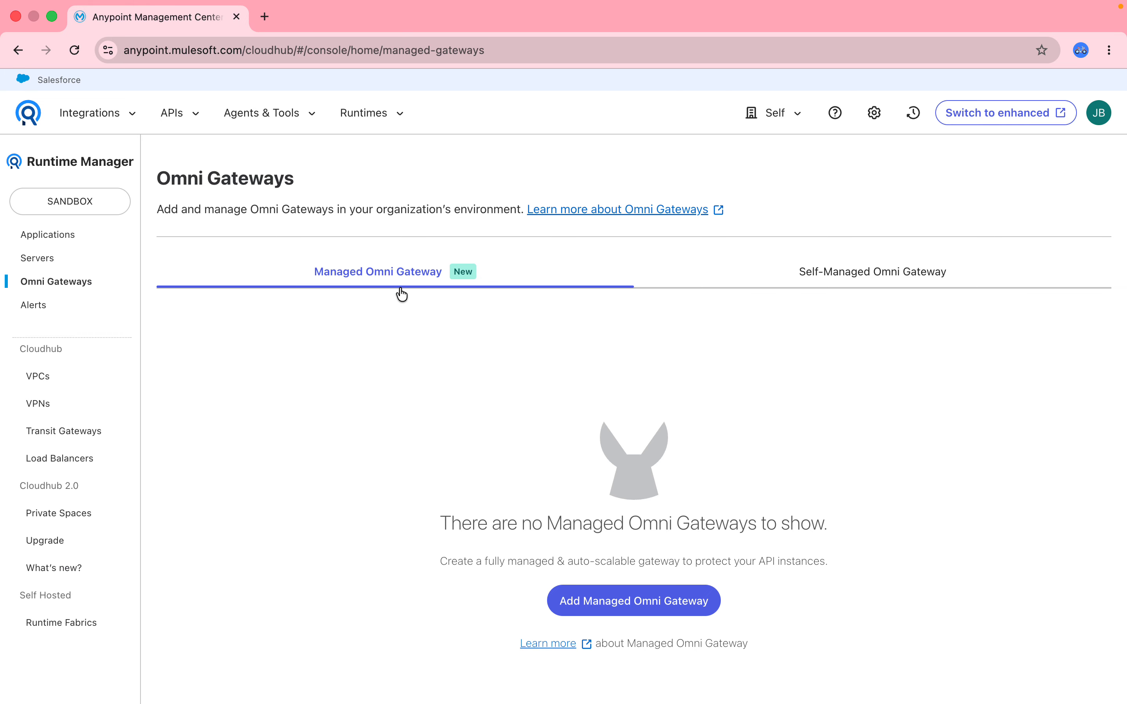
- Start a new managed Omni Gateway and name it with the owner's first name followed by "-sandbox-gw-shared"
click(625, 606)
click(174, 275)
text(jitendra-)
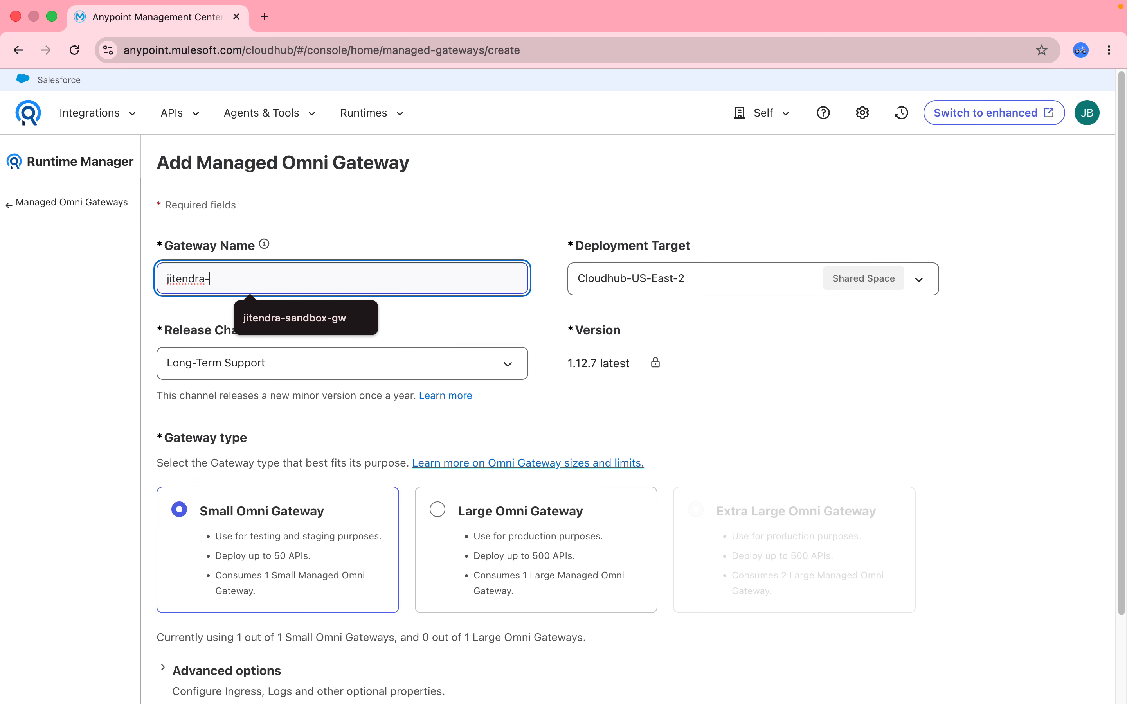
key(Down)
key(Return)
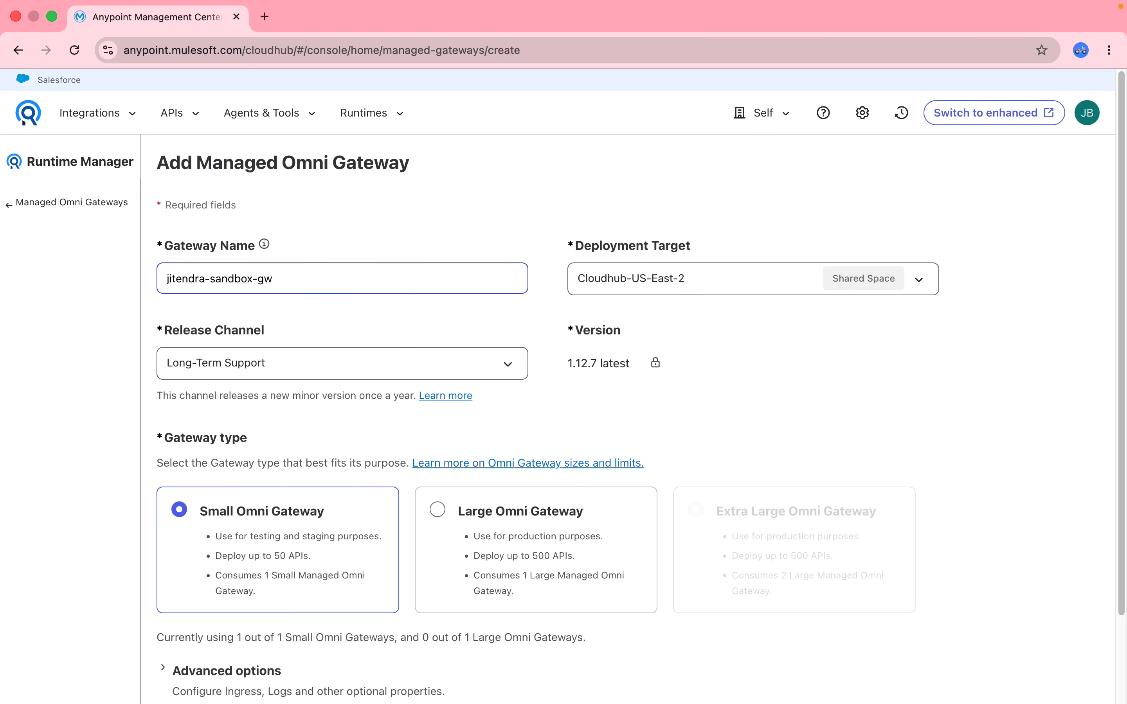
text(-shared)
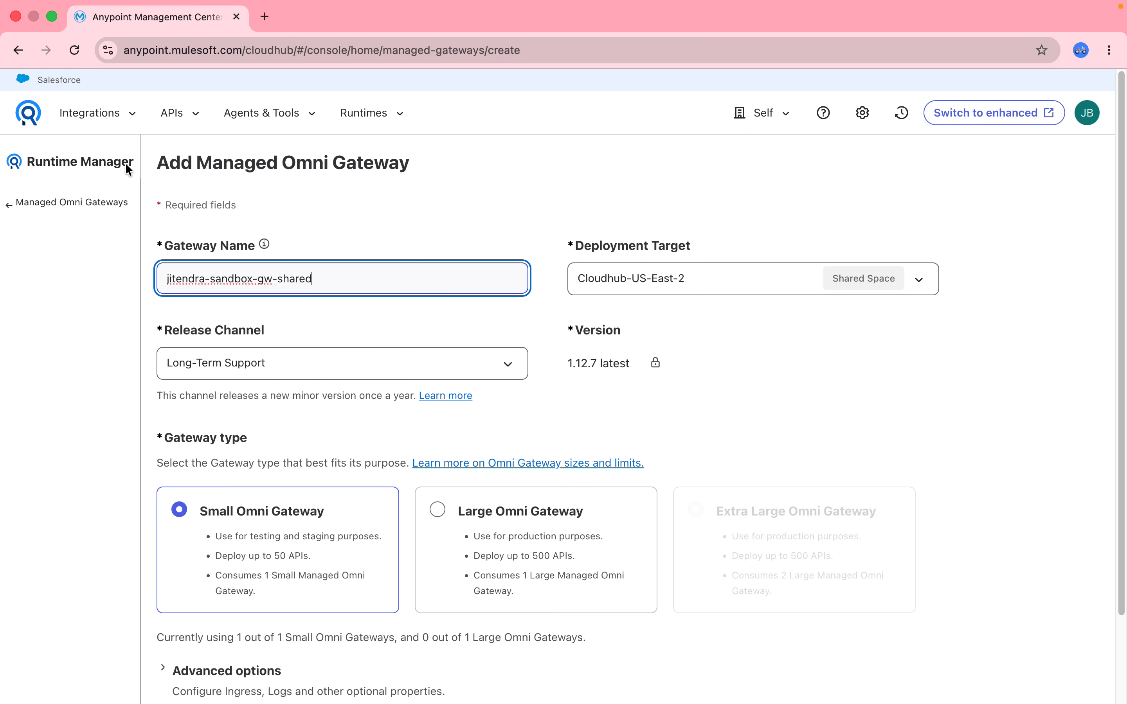
- Look through the available deployment targets for the gateway, keeping Cloudhub-US-East-2 in the shared space
click(708, 280)
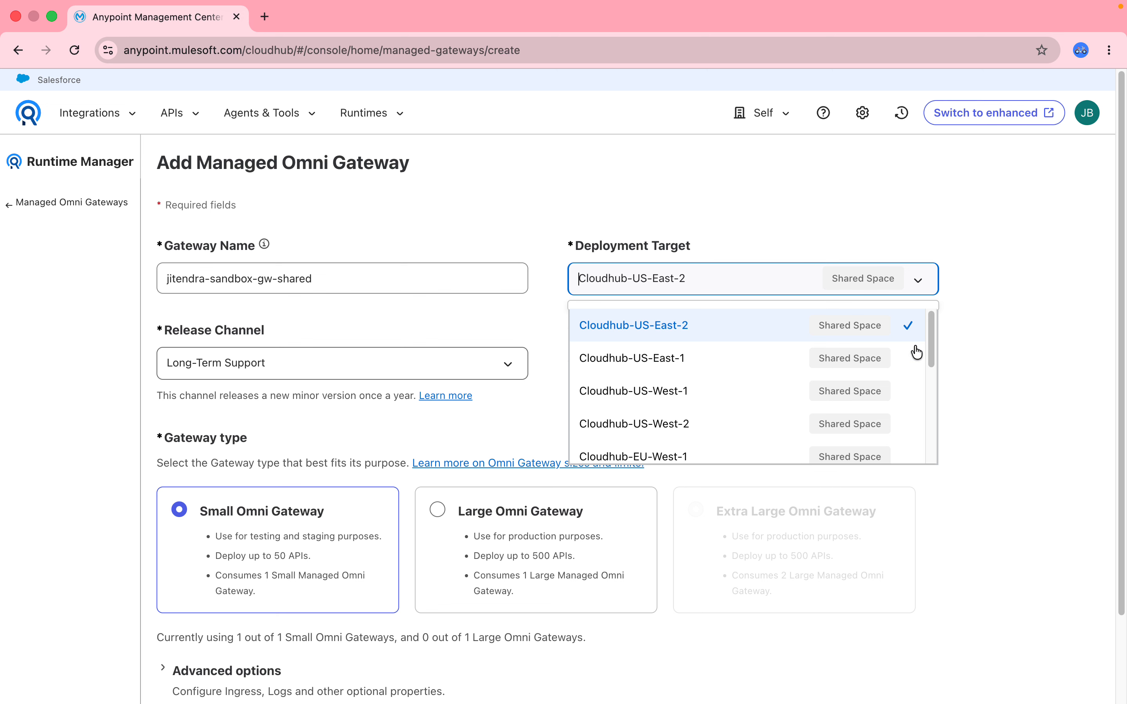
drag(929, 350, 933, 325)
click(752, 228)
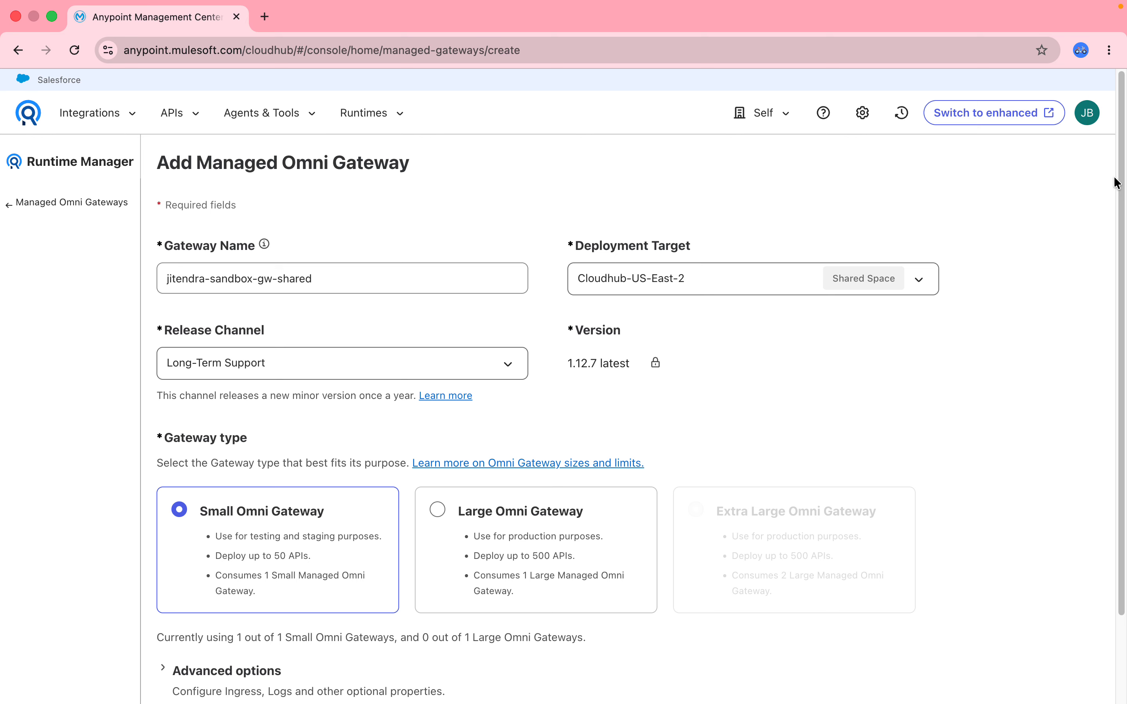
- Expand the gateway's advanced options to check the ingress settings, and save and deploy the Small Omni Gateway
drag(1116, 183, 1126, 617)
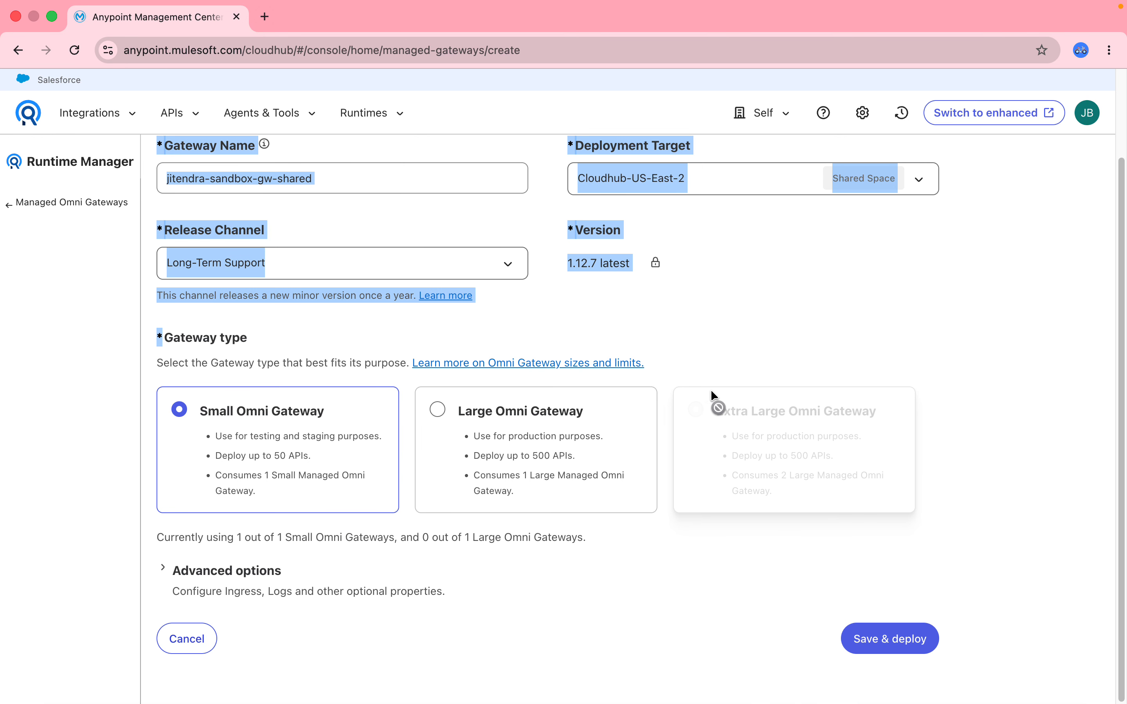
click(212, 569)
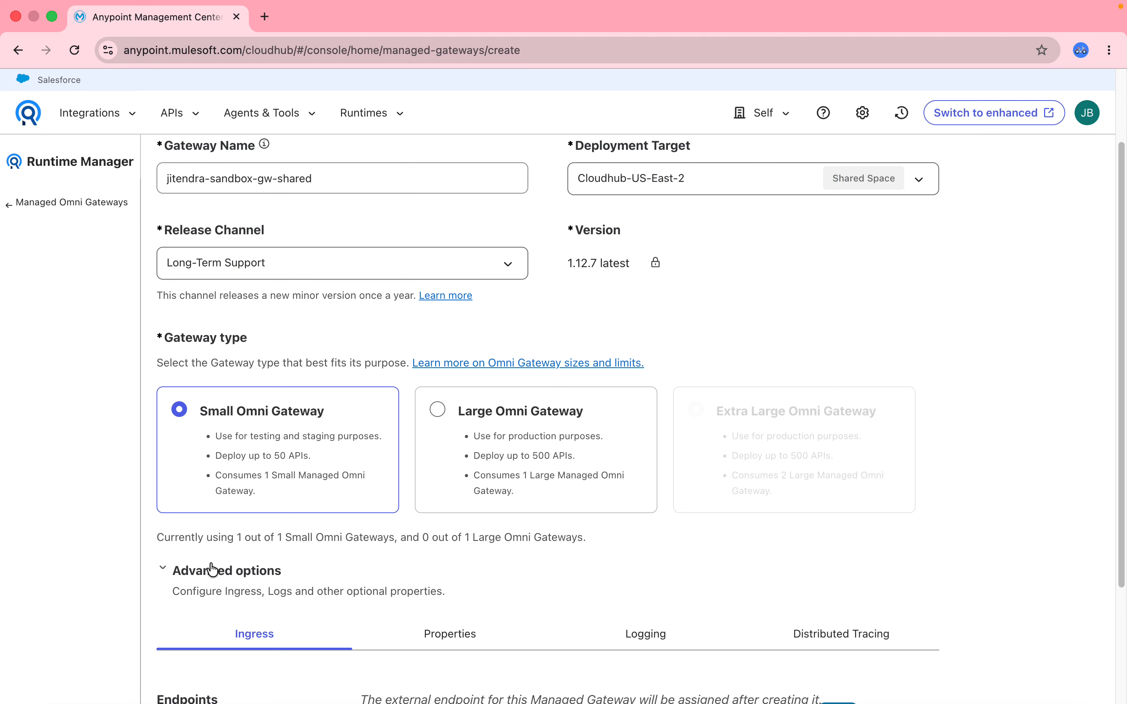
drag(1123, 310, 1118, 554)
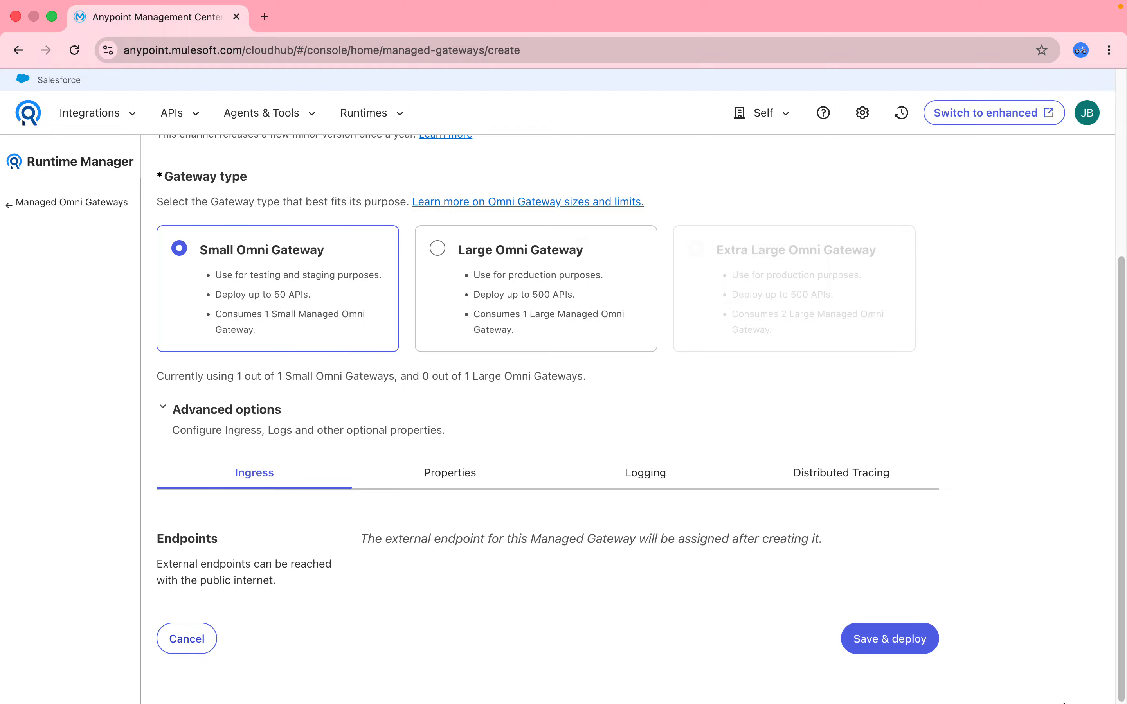
click(908, 652)
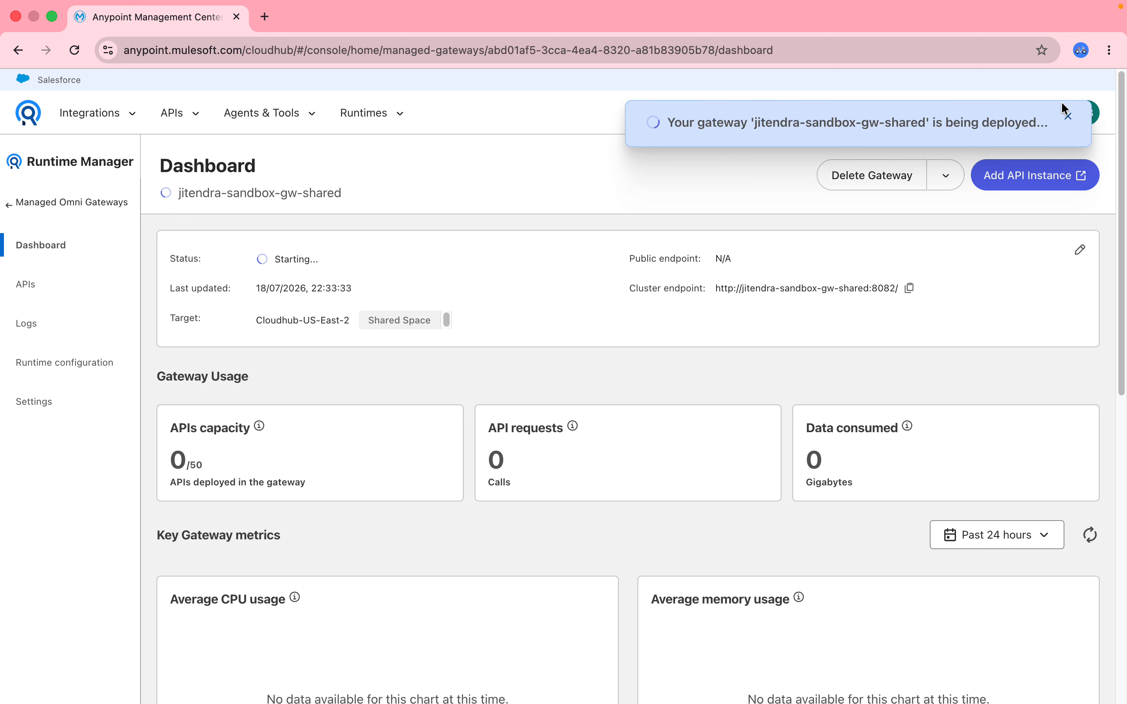
click(1068, 116)
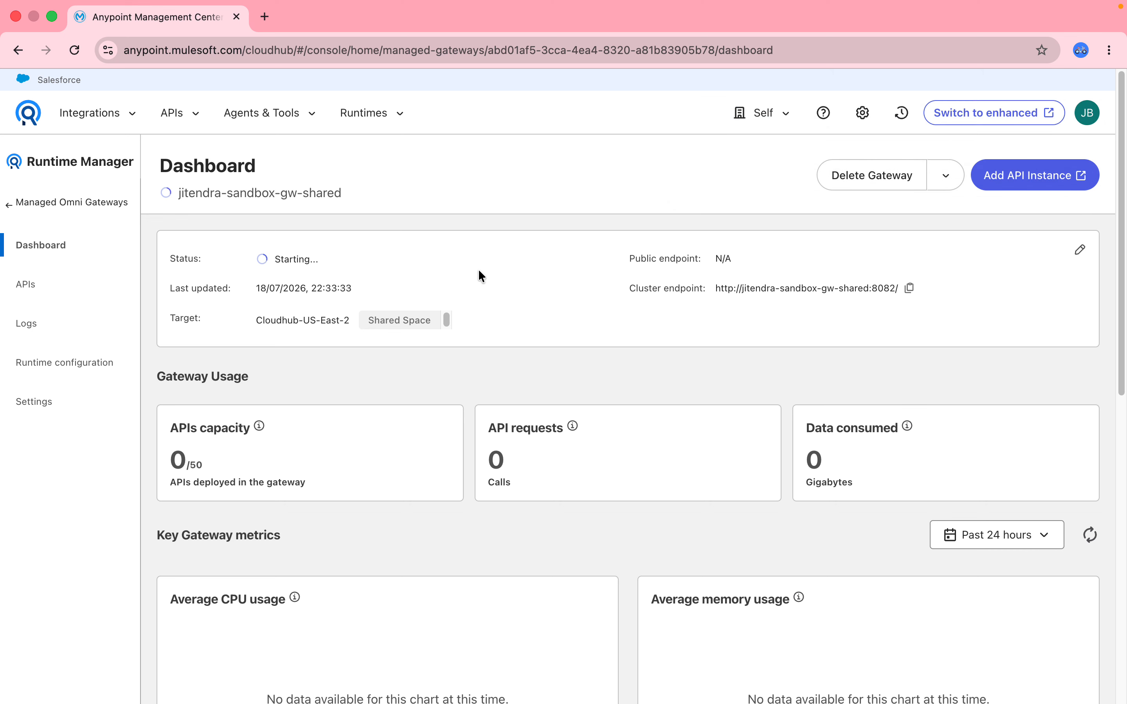
- Find mule-salesforce-sys-api among the sandbox applications and open its public application URL
click(26, 205)
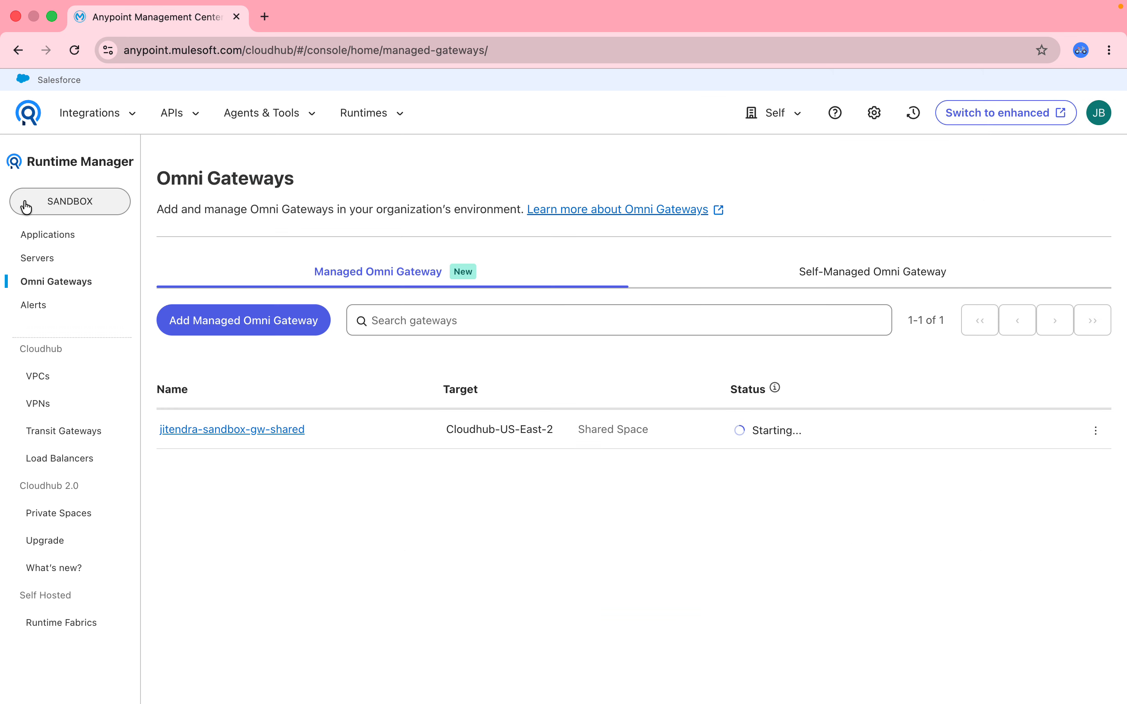
click(53, 233)
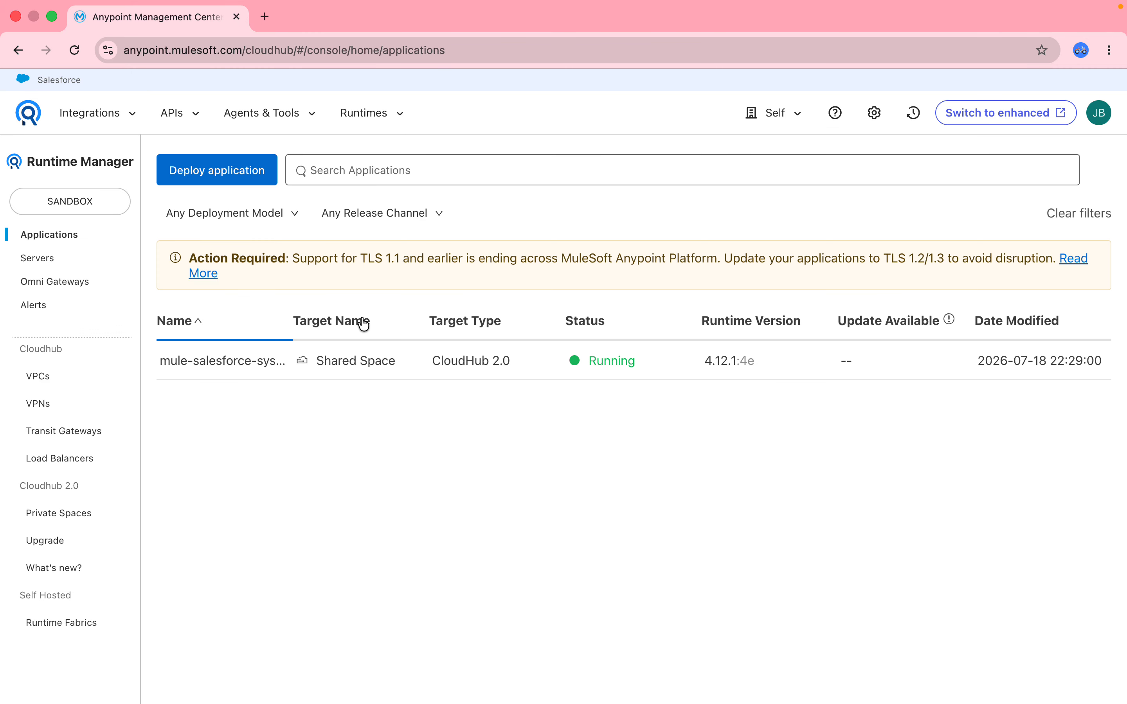
click(214, 368)
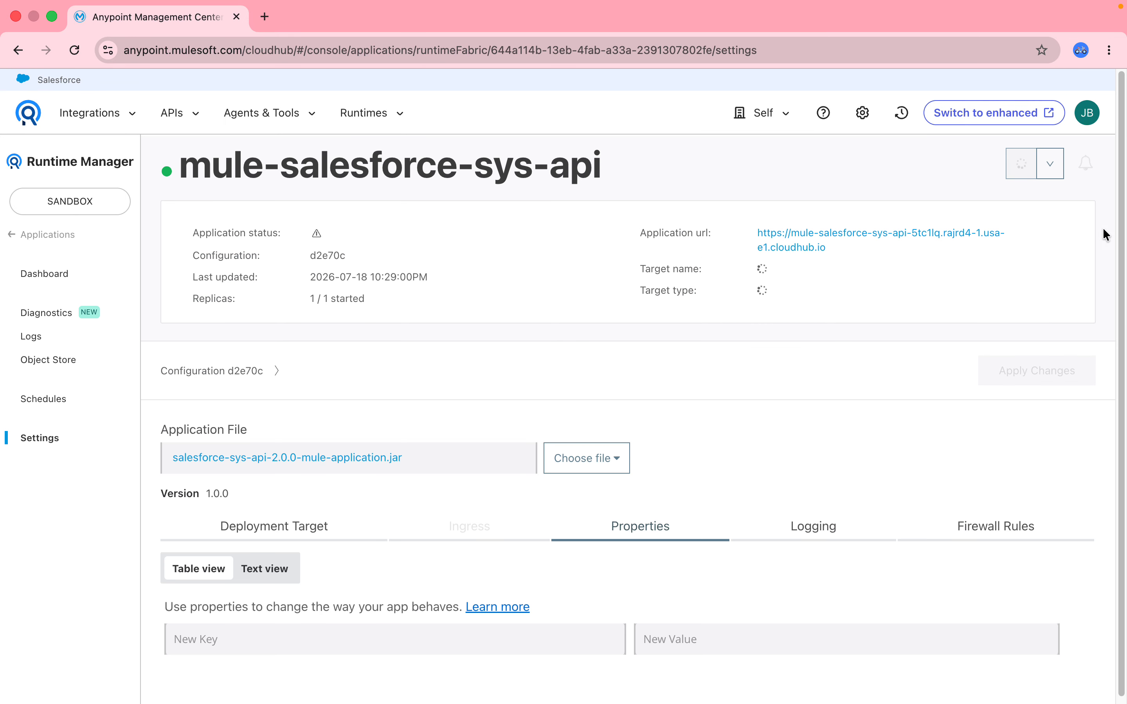
click(800, 239)
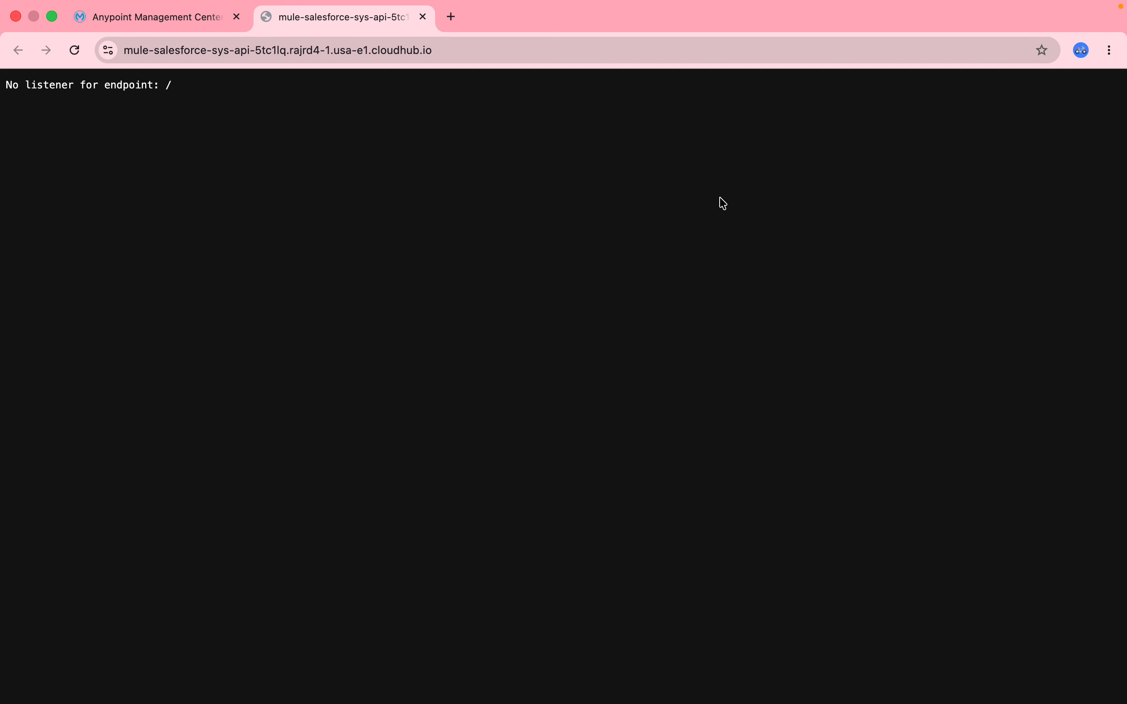
- Request the /api/v1/accounts path on the application's public endpoint and look over the JSON response
click(476, 54)
click(476, 55)
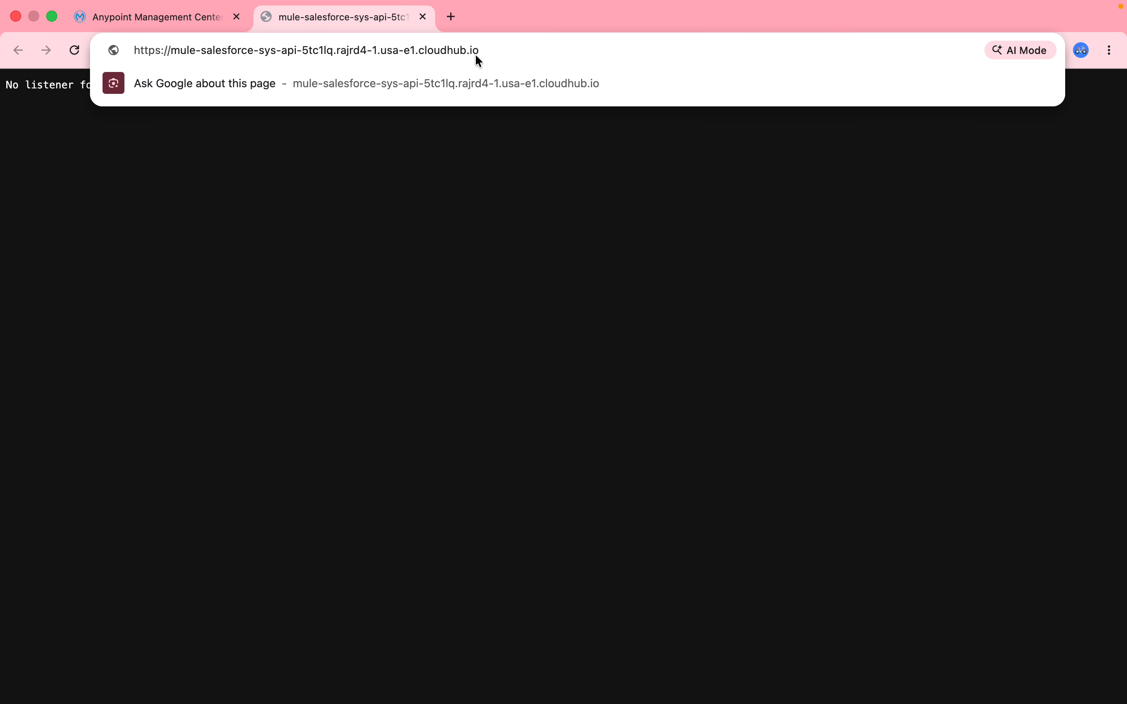
text(/api/v1)
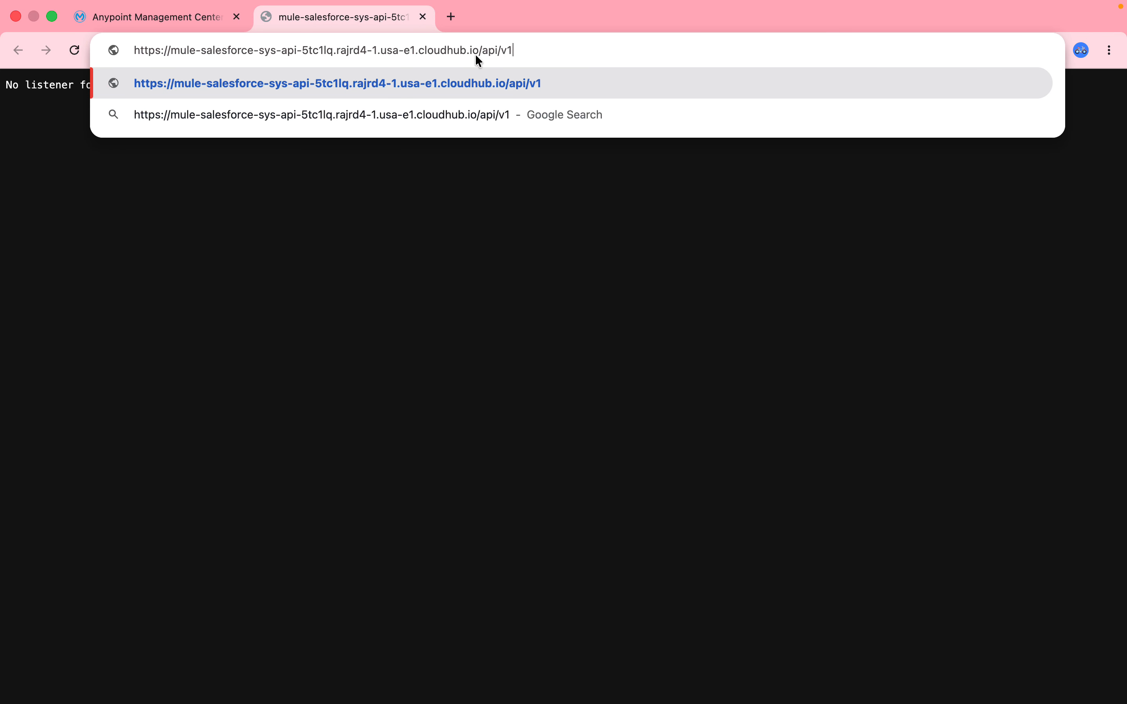
text(/accounts)
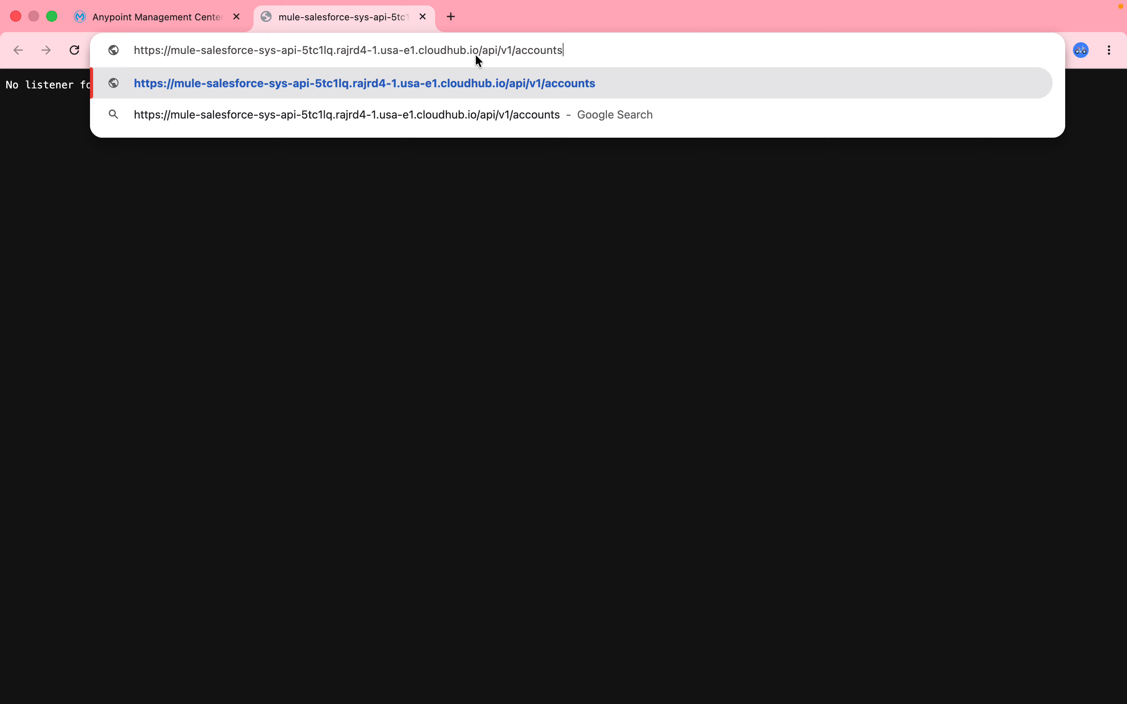
key(Return)
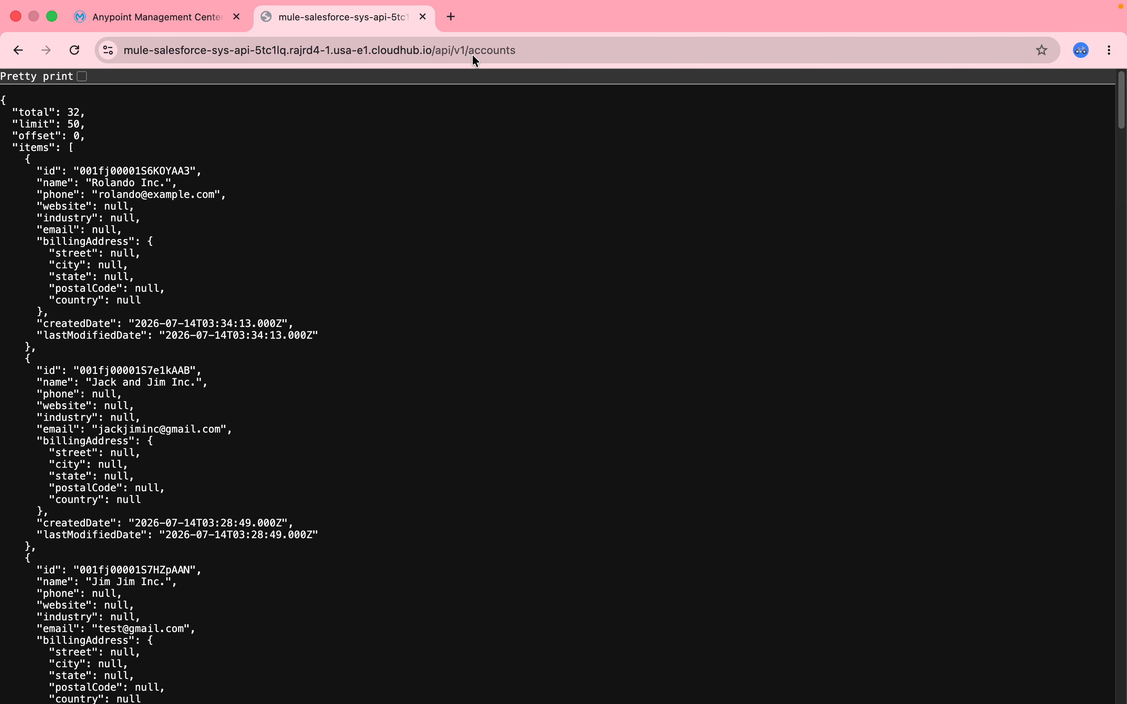
drag(1122, 93, 1110, 5)
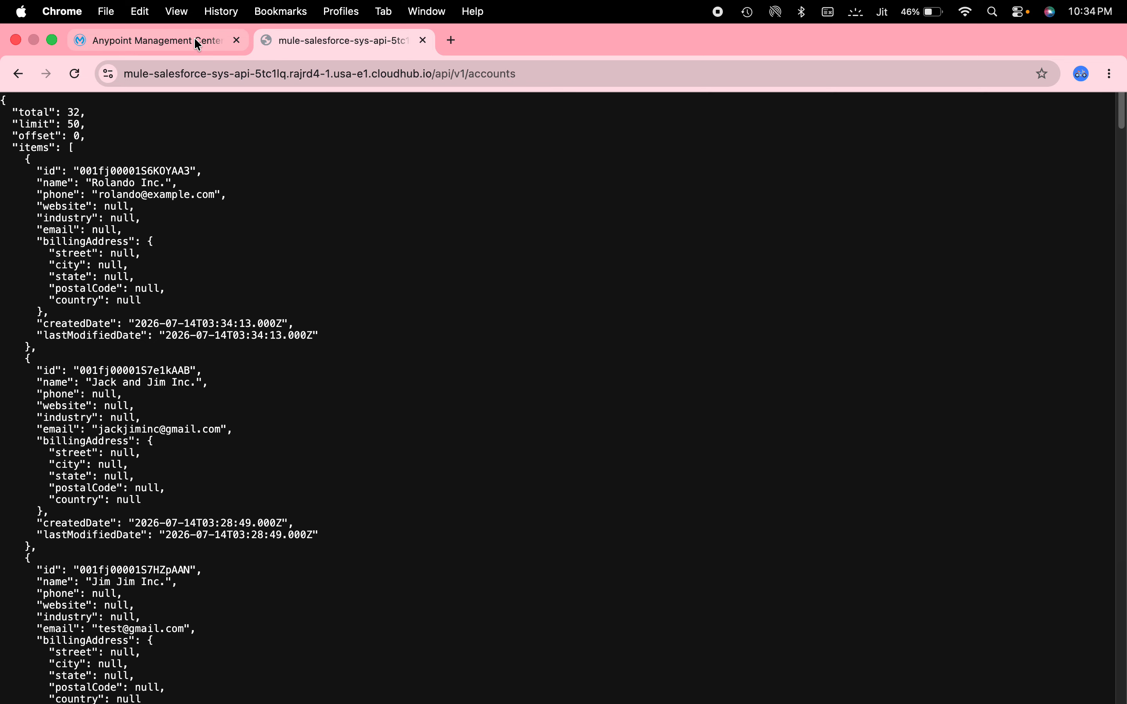
- Return to Runtime Manager and check the shared Omni Gateway's status and endpoints on its dashboard
click(194, 39)
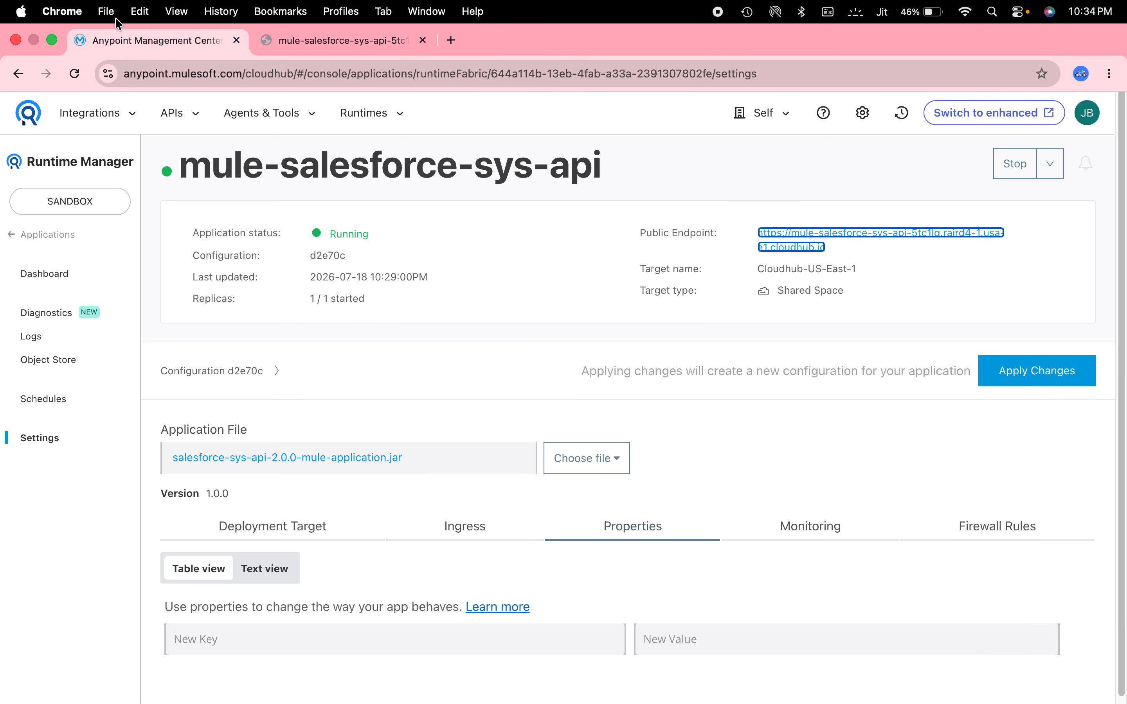
click(61, 241)
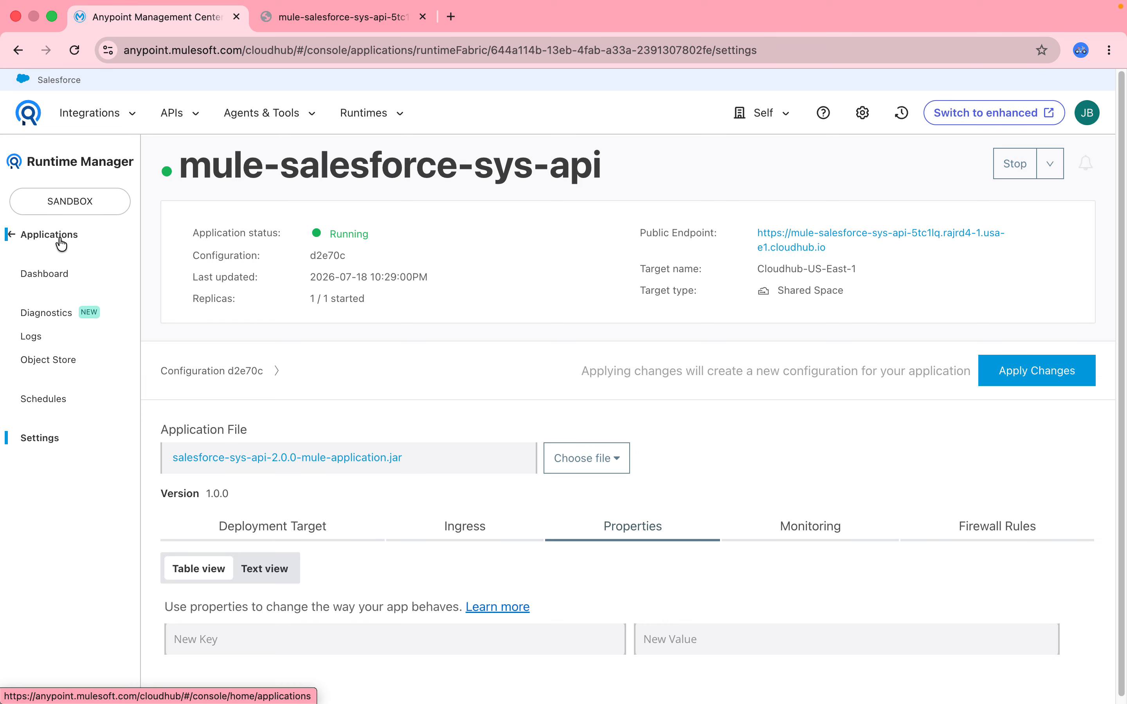
click(51, 286)
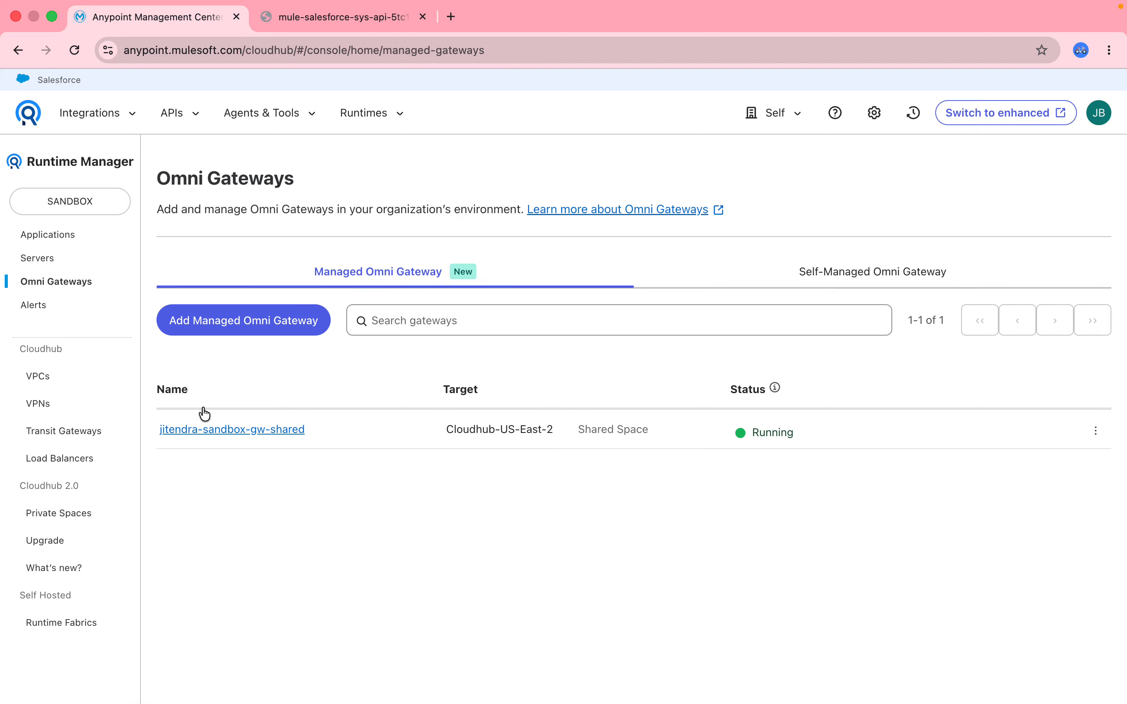
click(205, 429)
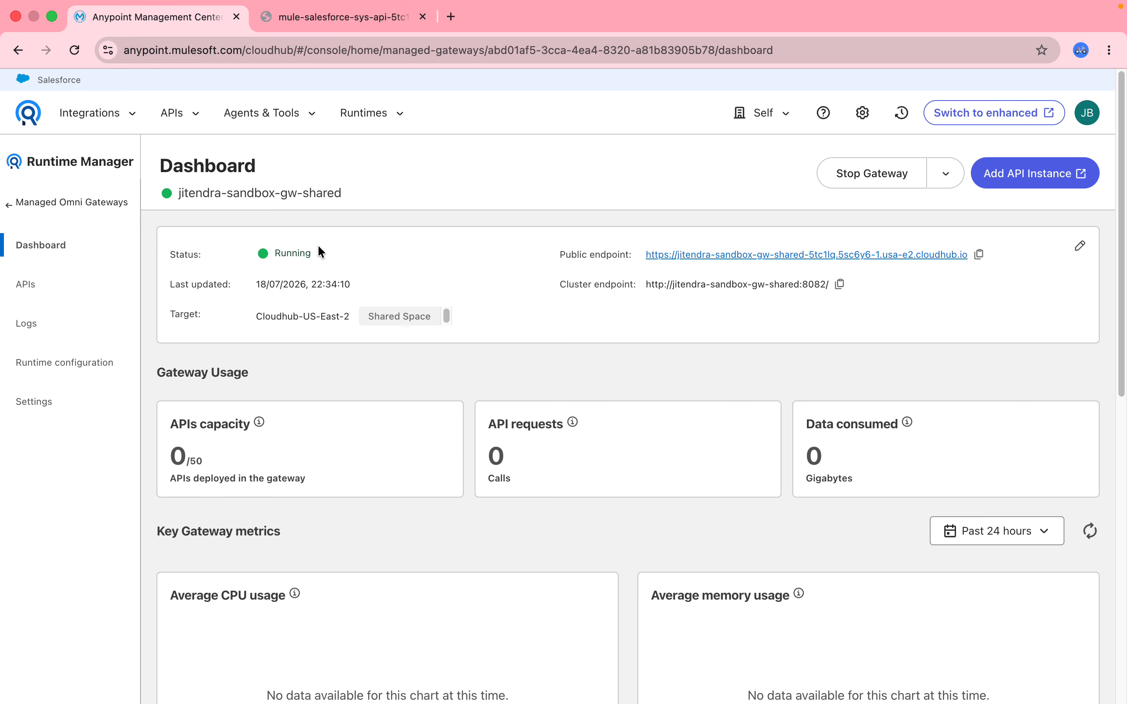
click(69, 203)
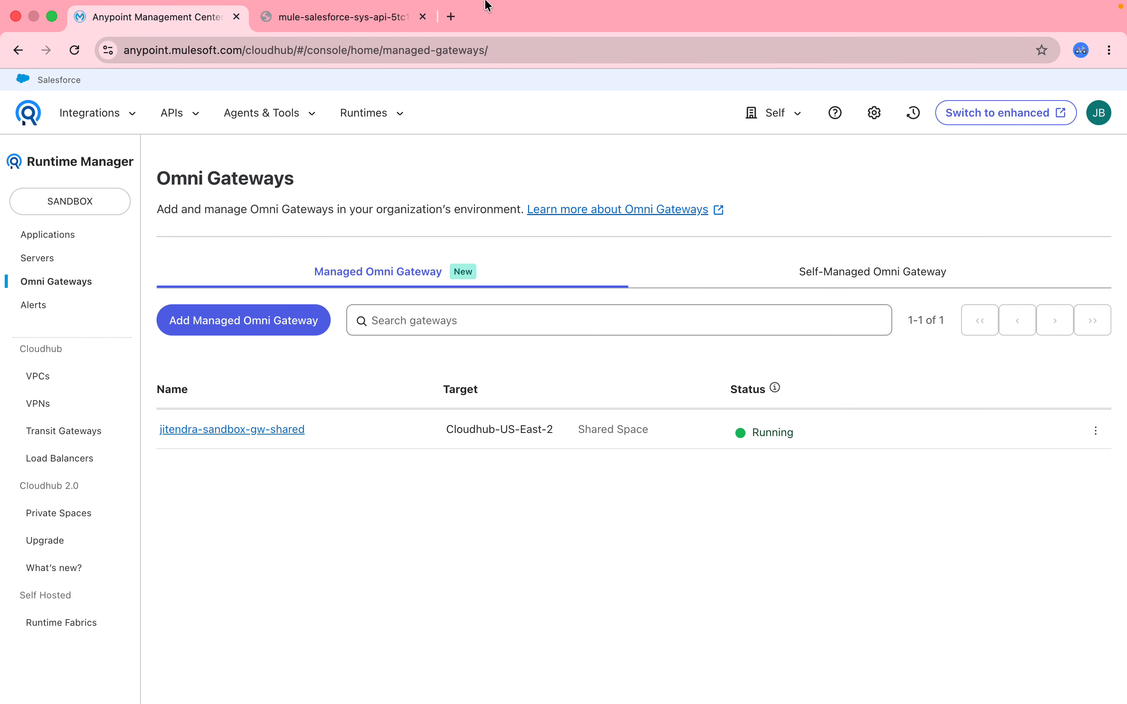
- Start adding a new API in API Manager, using the shared managed Omni Gateway as its runtime
click(175, 124)
click(203, 334)
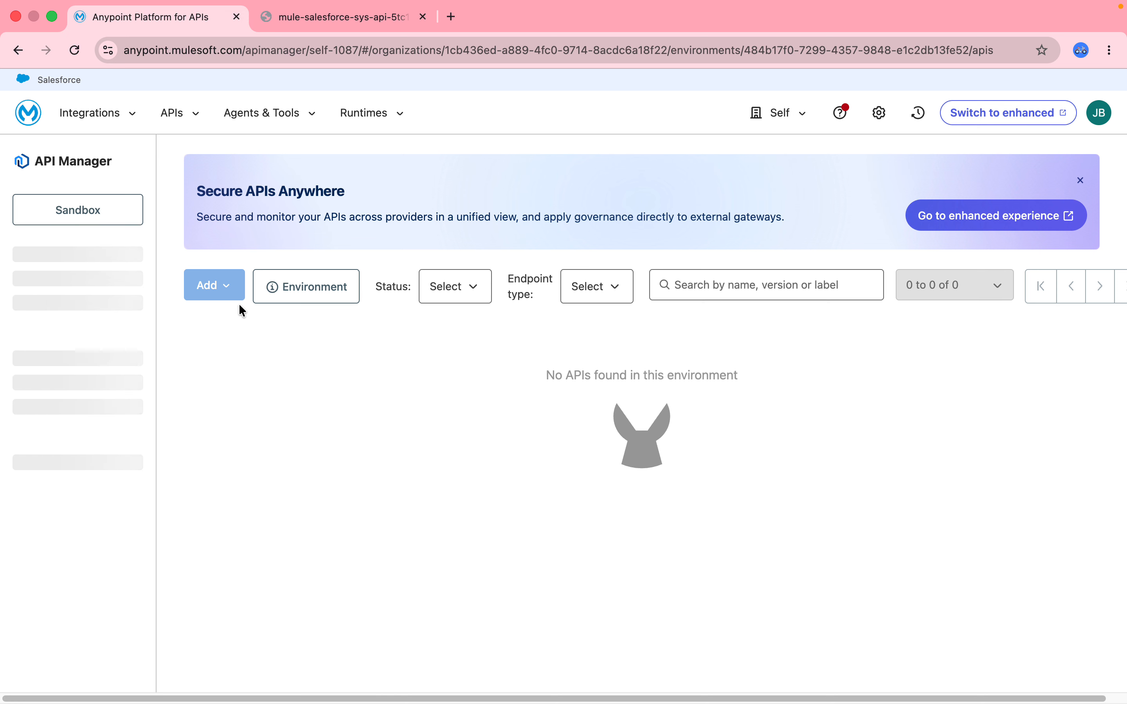
click(198, 285)
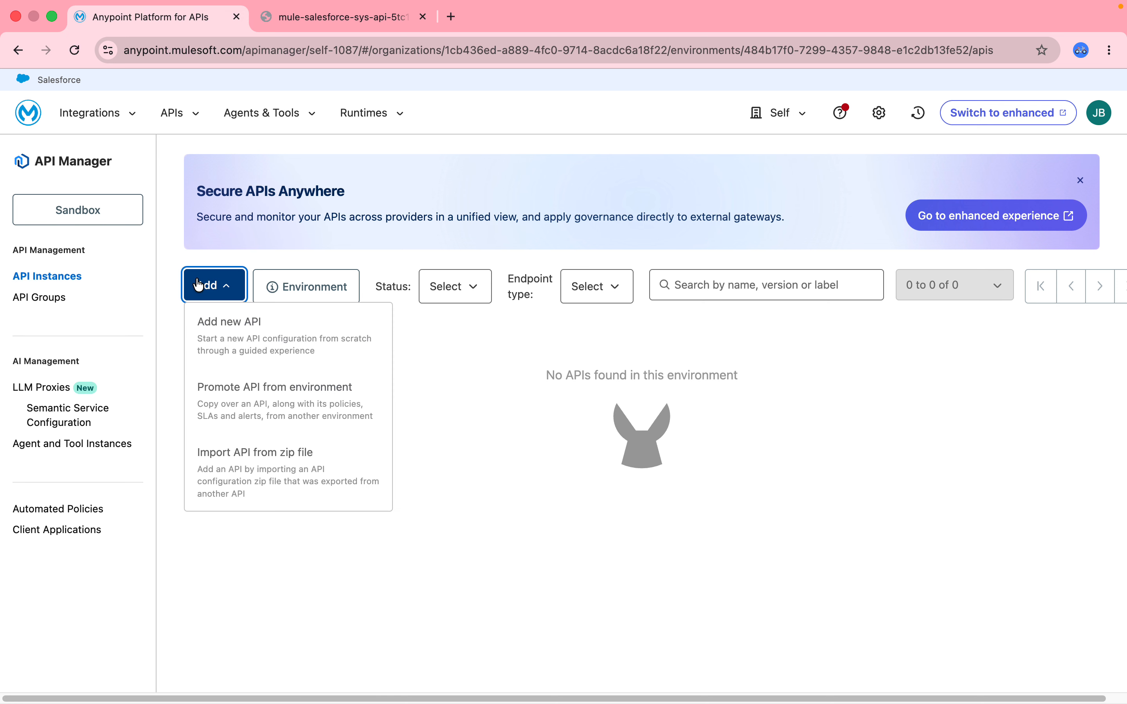
click(216, 331)
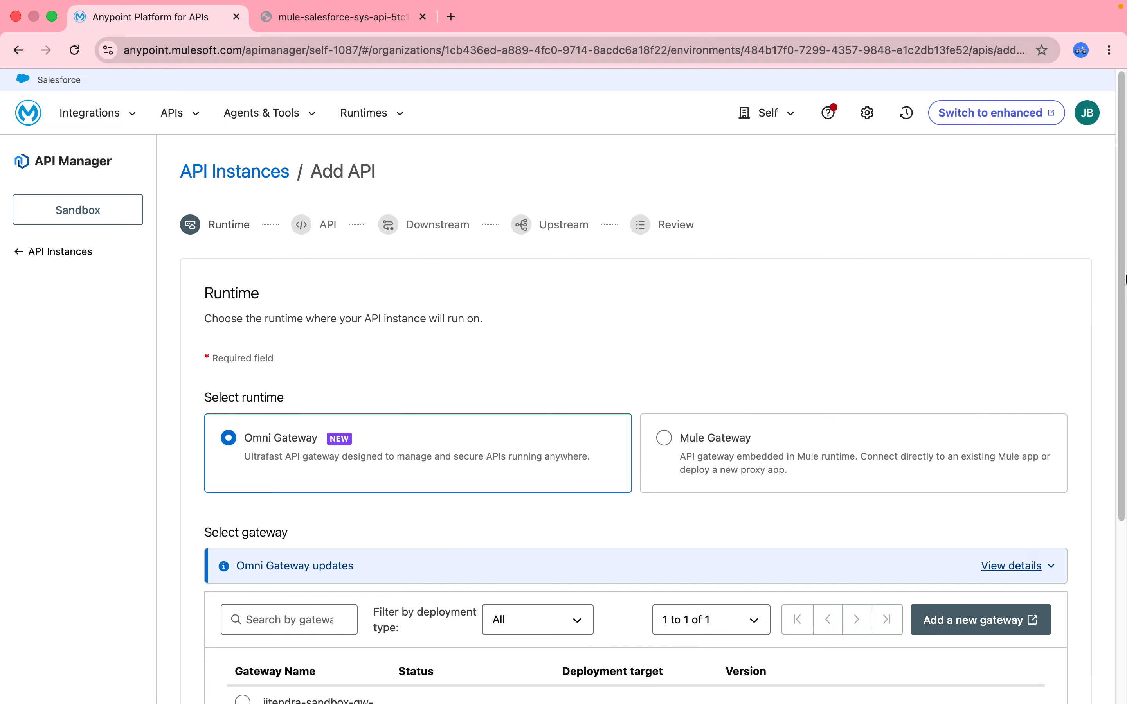
scroll(1117, 186, down, 5)
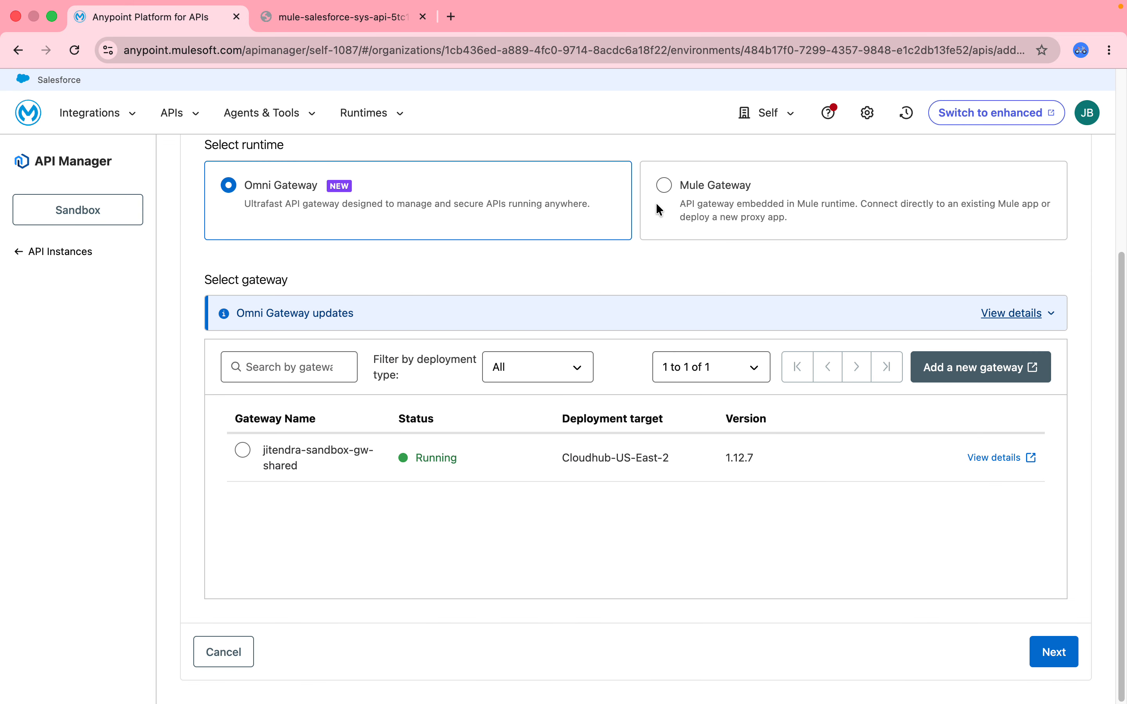
click(246, 456)
click(1061, 657)
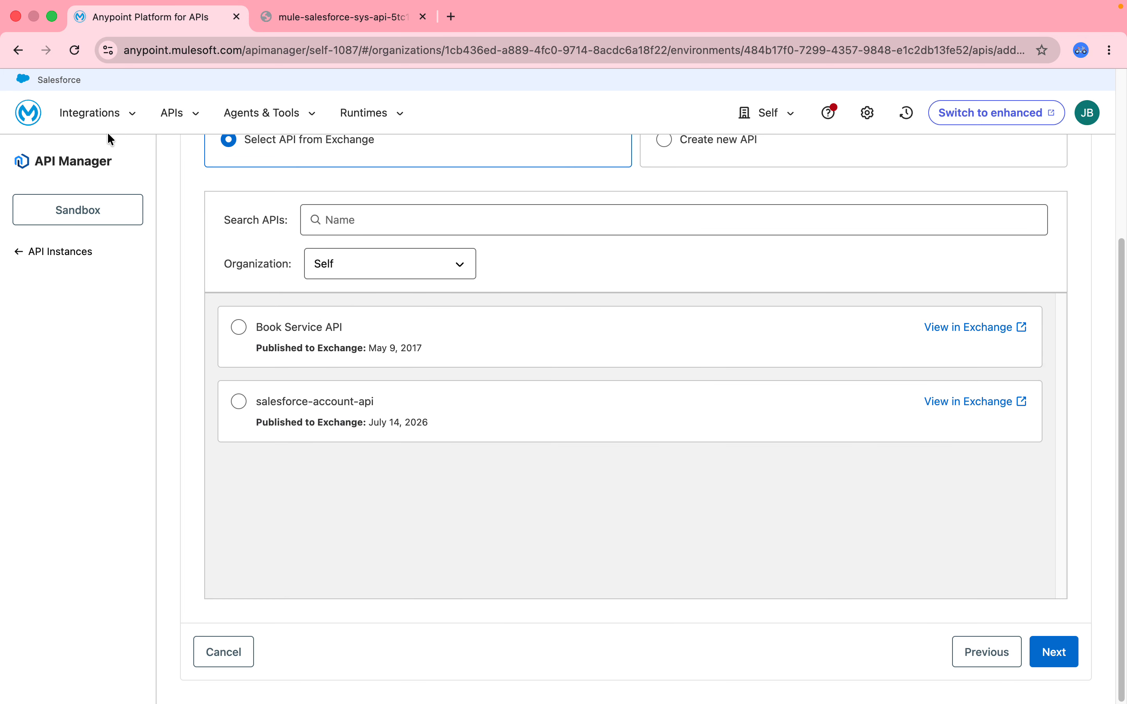
- Select salesforce-account-api from Exchange with asset type RAML/OAS and continue to the downstream settings
click(238, 401)
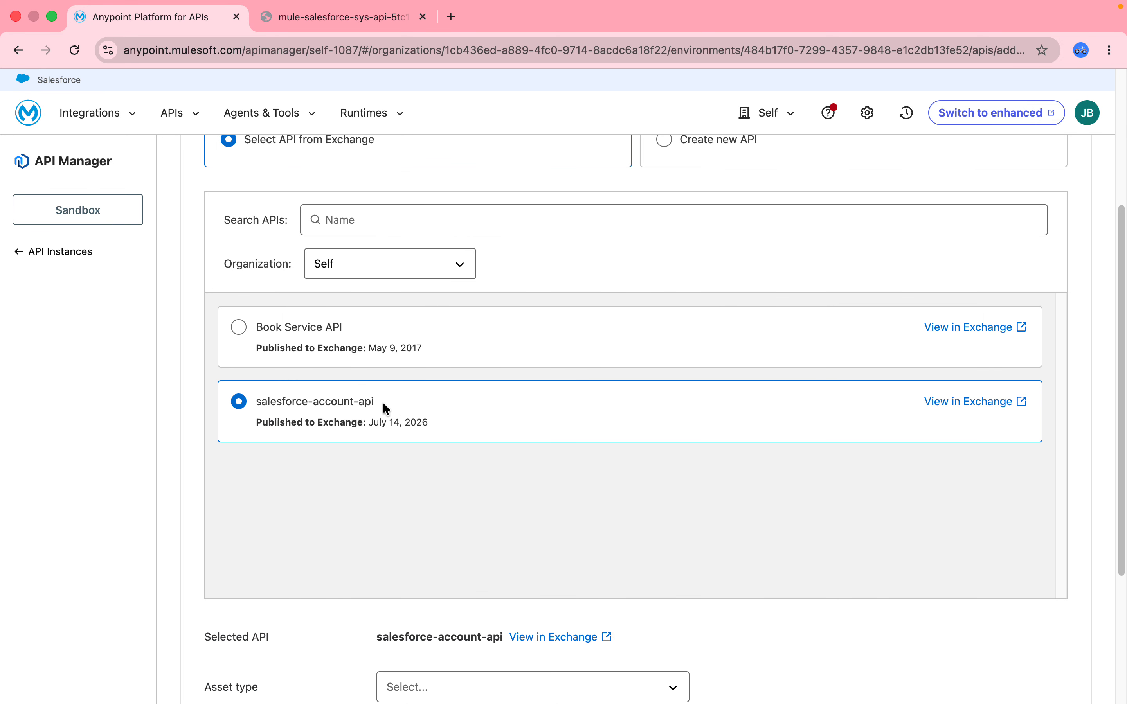
drag(1124, 351, 1118, 514)
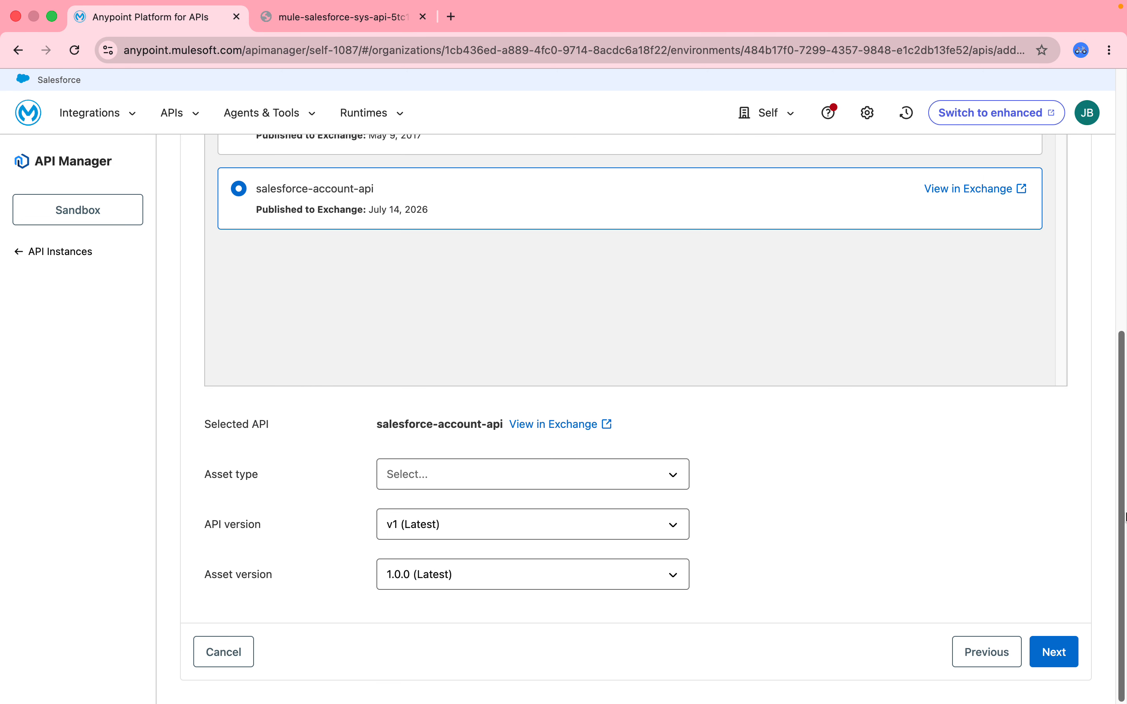
click(411, 477)
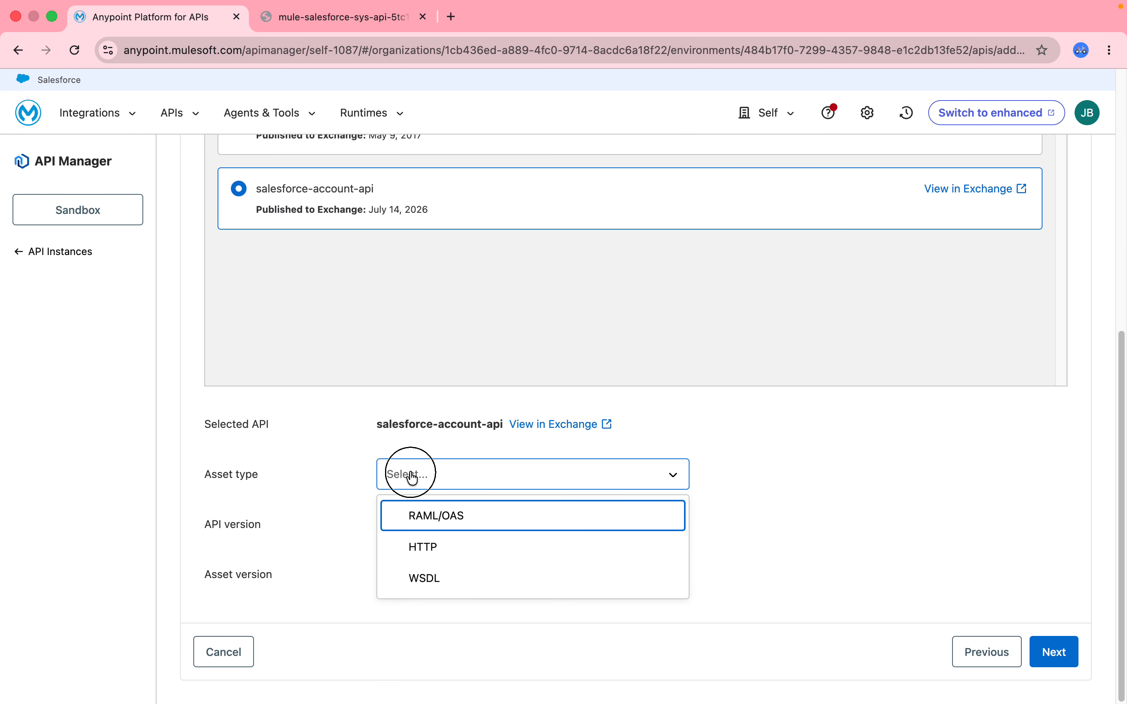
click(420, 516)
click(1061, 663)
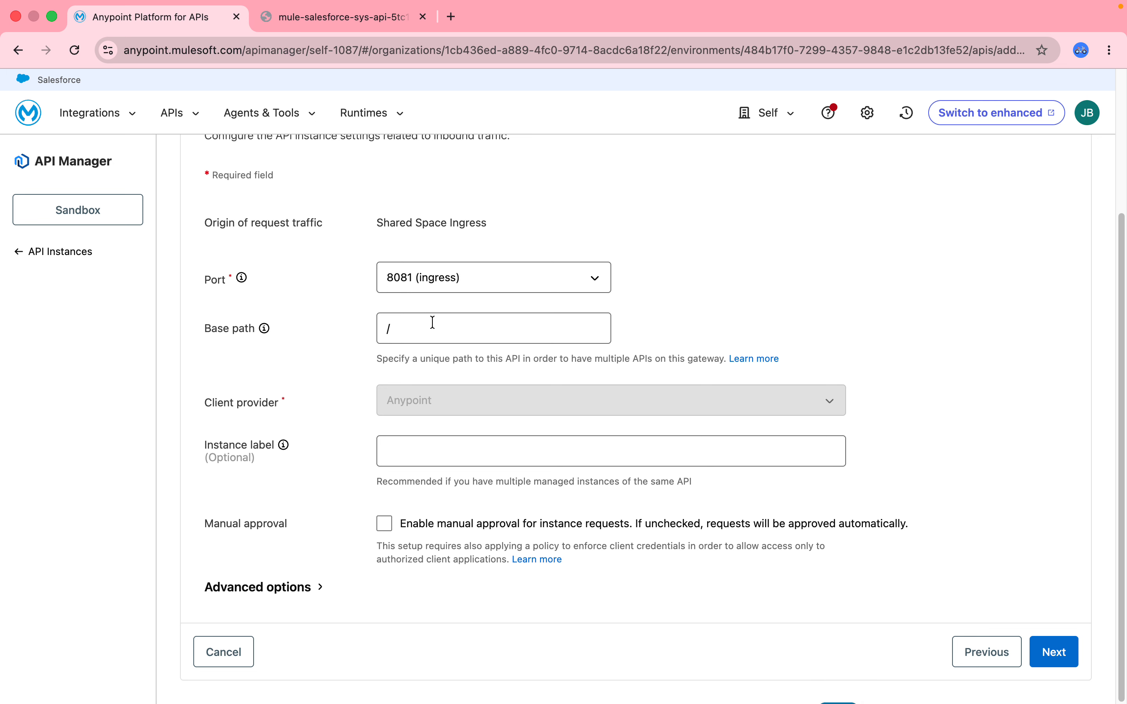
- Set the instance label to Salesforce System API and expand the advanced options of the downstream settings
click(445, 448)
text(Salesfio)
key(BackSpace)
key(BackSpace)
key(BackSpace)
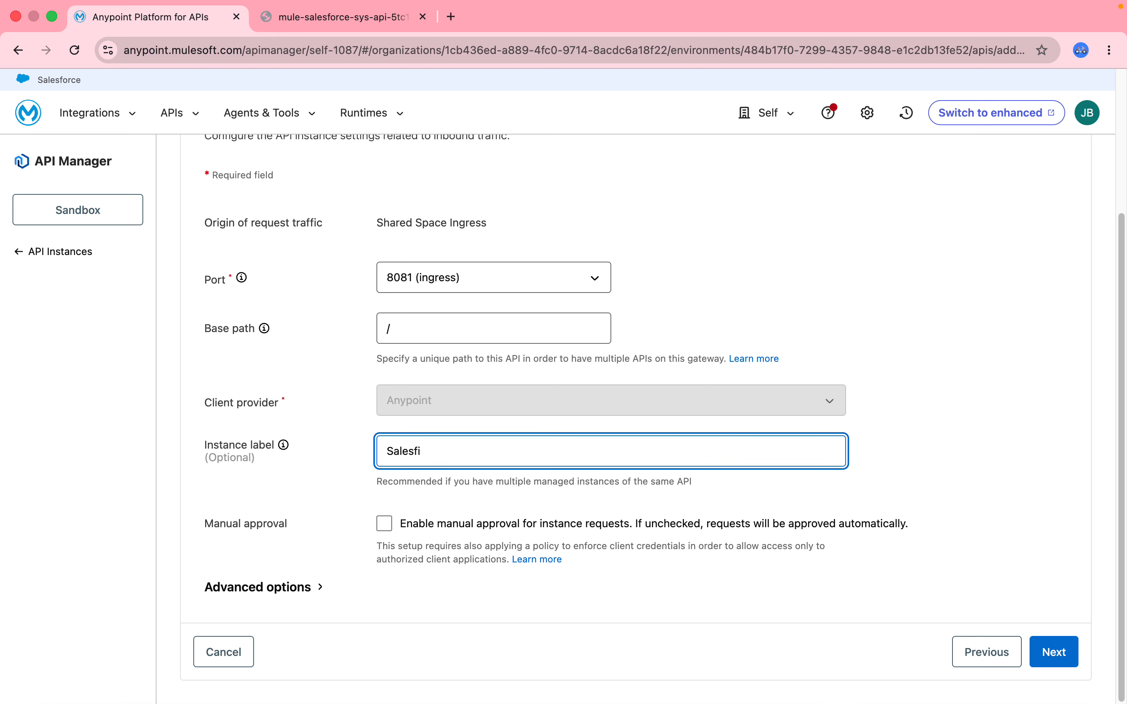
text(force System API)
click(232, 587)
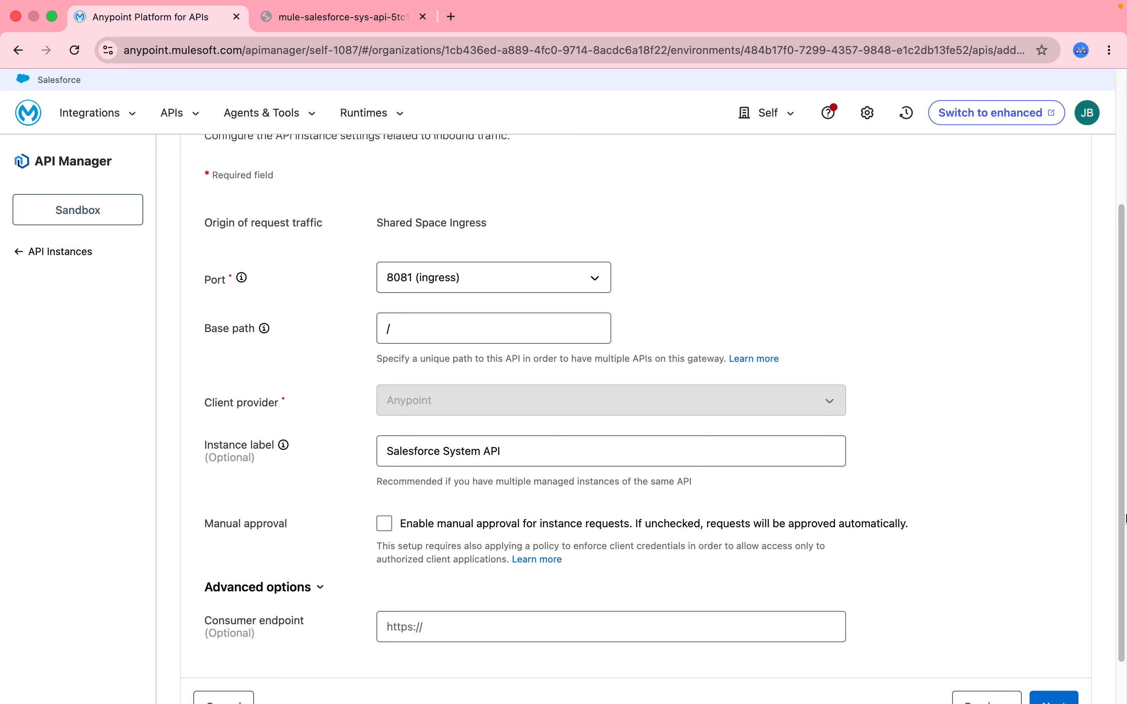
drag(1124, 537, 1124, 577)
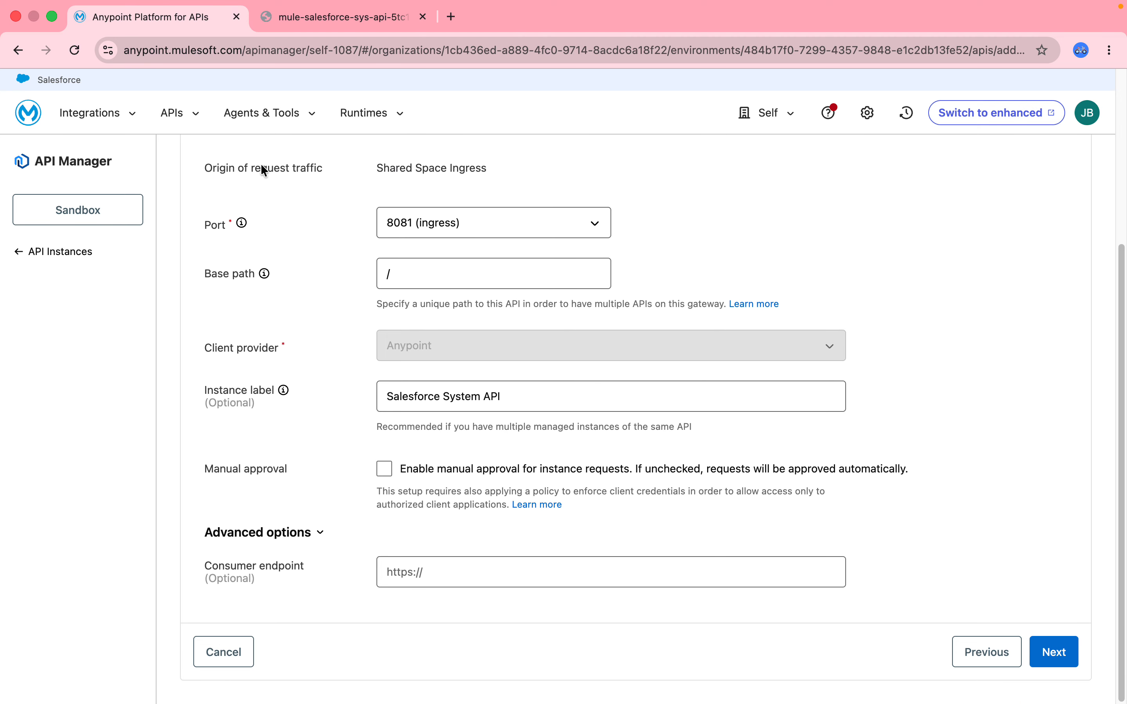
- Open the shared Omni Gateway's dashboard in Runtime Manager in a duplicated browser tab and copy its public endpoint
right_click(205, 19)
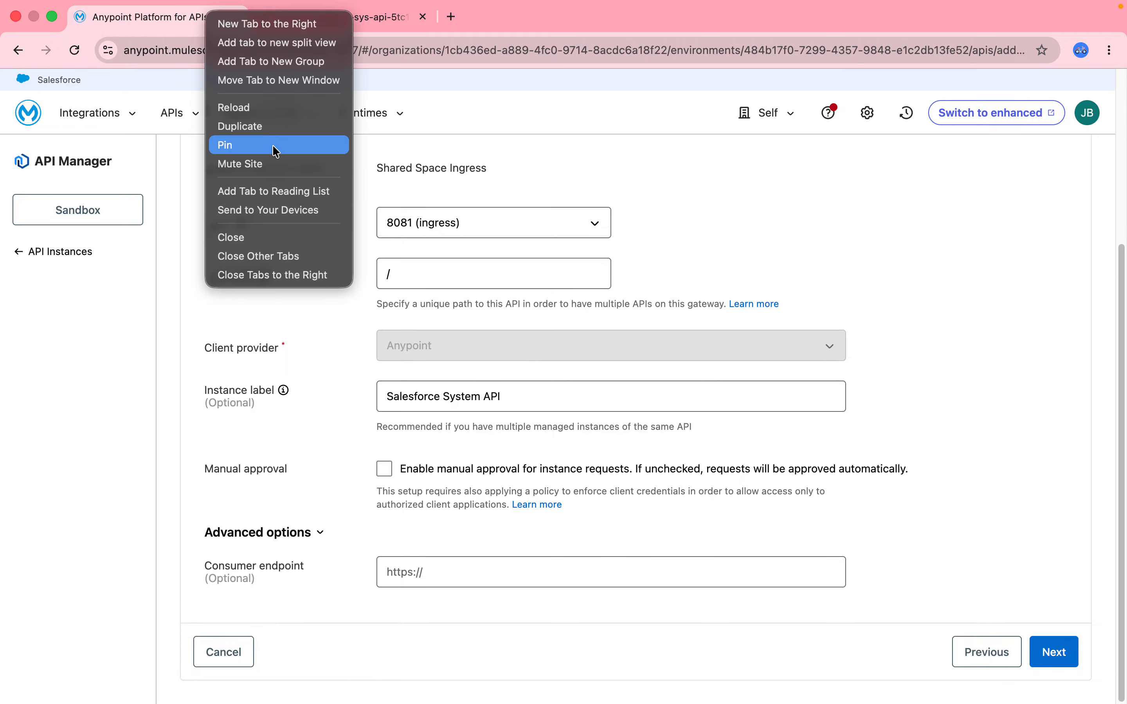
click(287, 130)
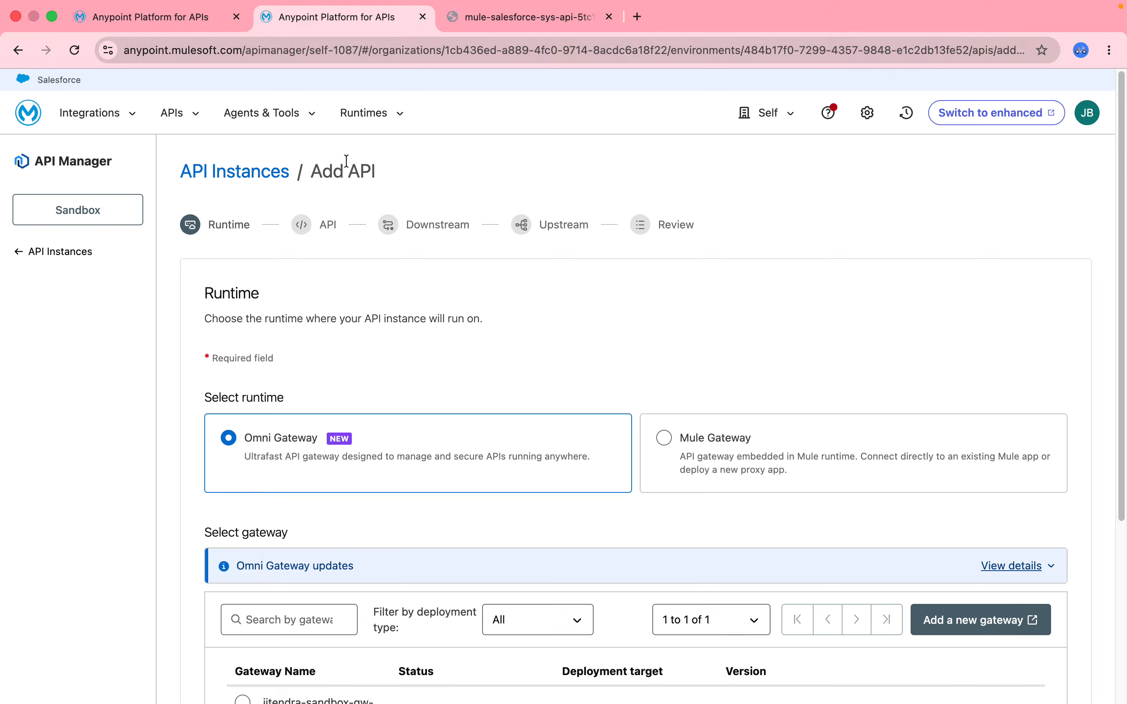
click(386, 115)
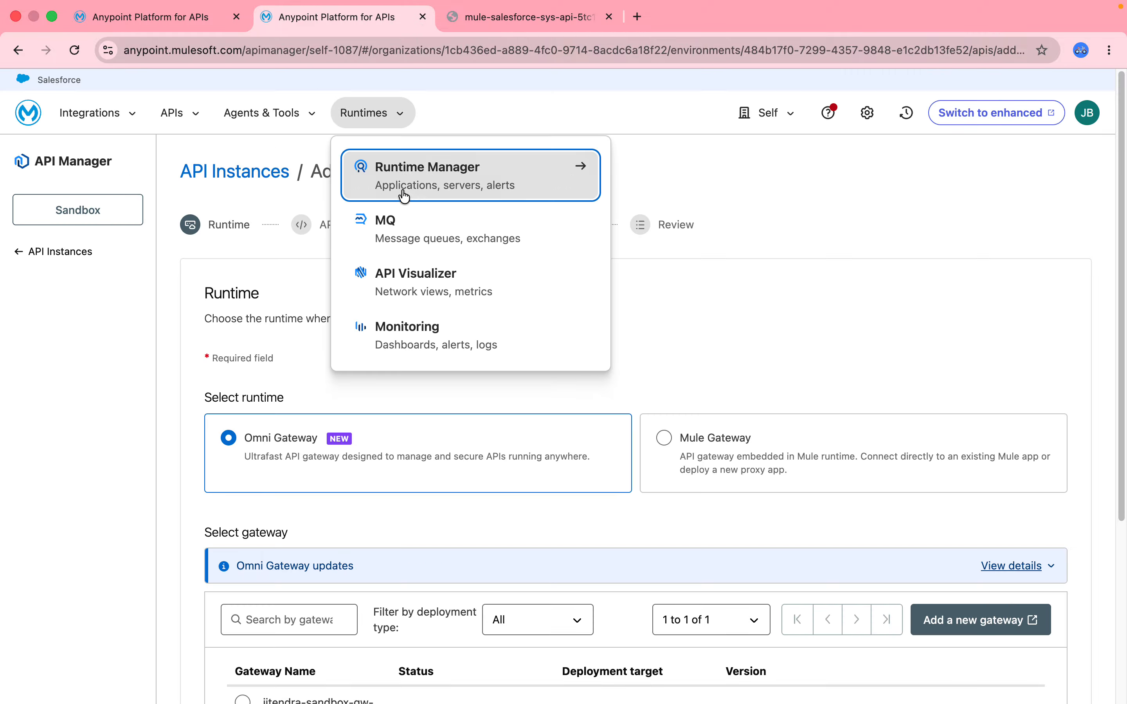
click(422, 186)
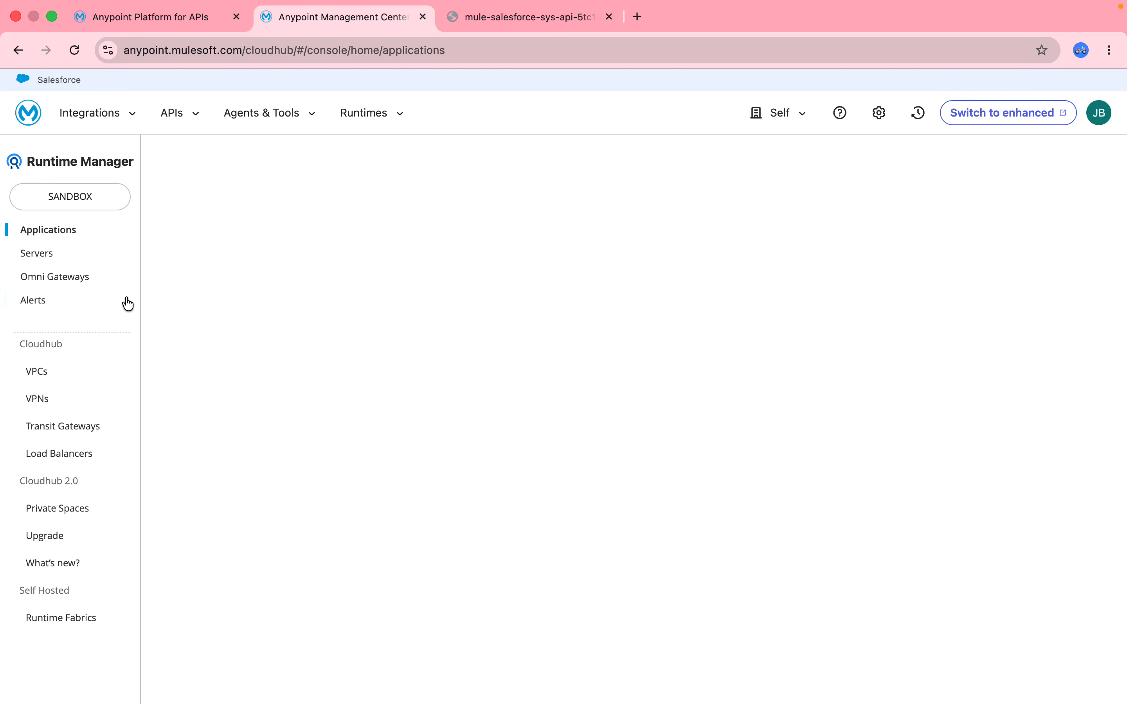
click(70, 280)
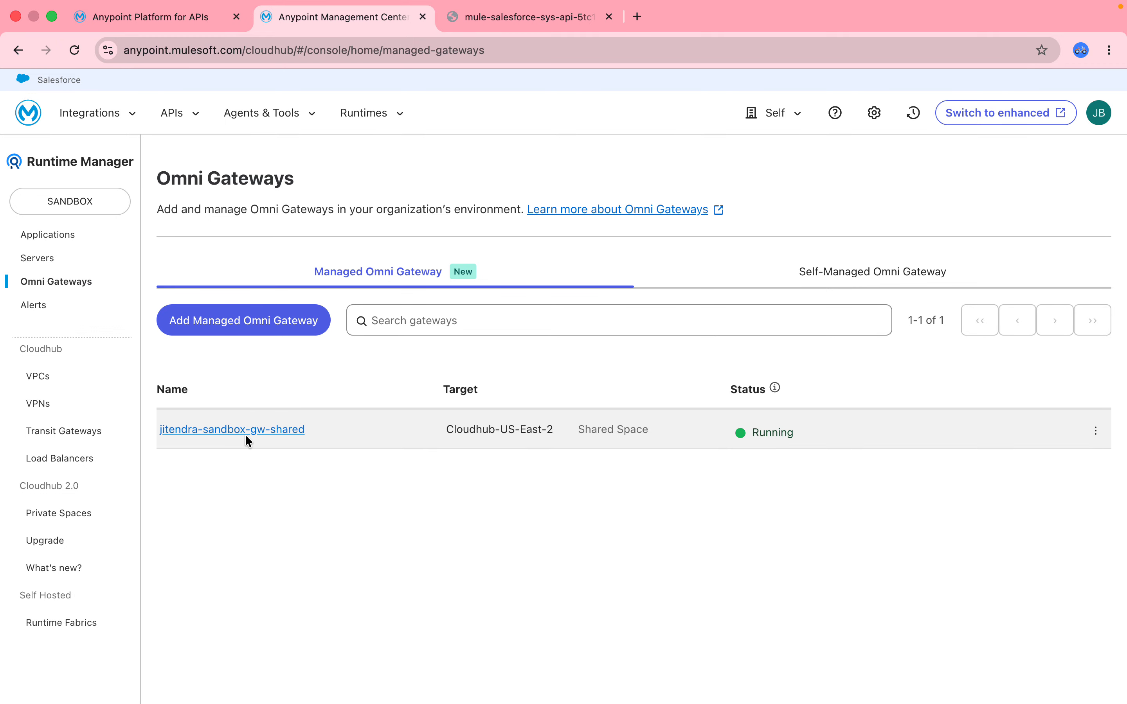
click(258, 435)
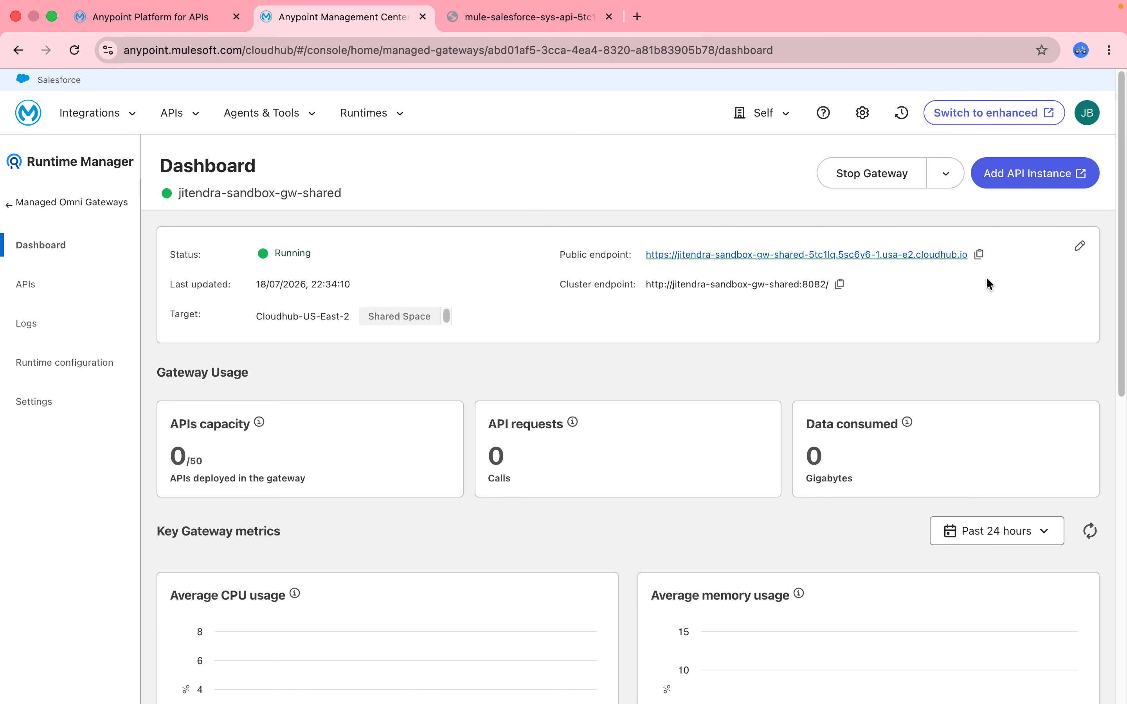
click(979, 255)
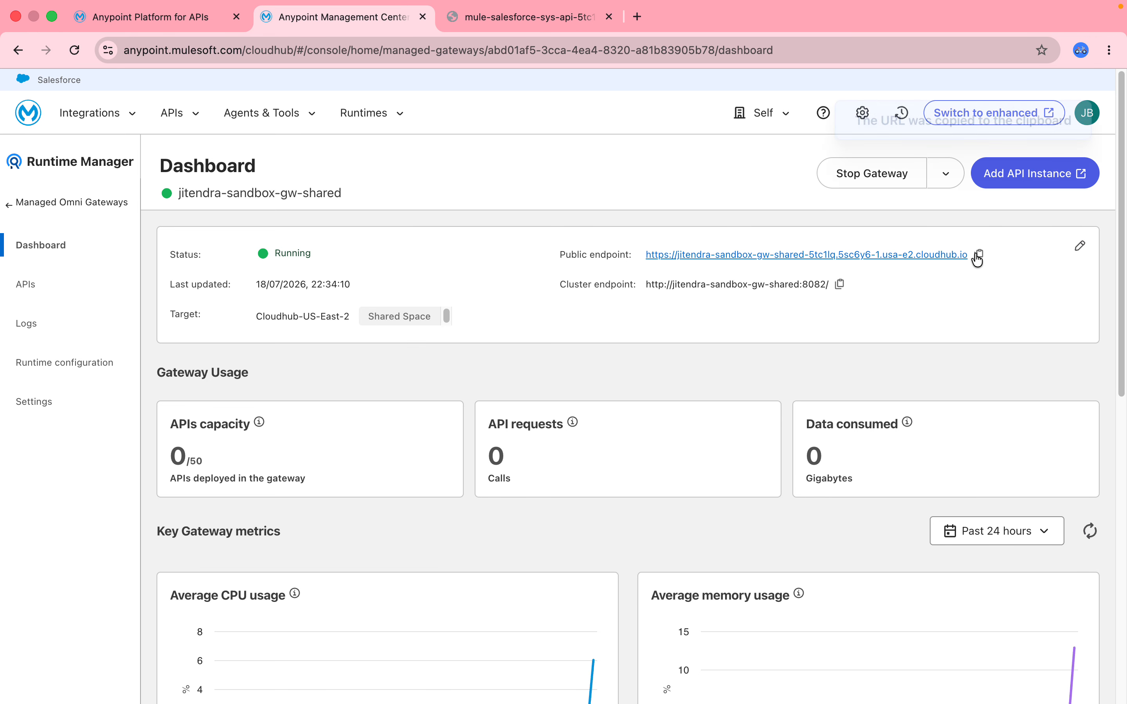
- Set the consumer endpoint to the copied gateway URL with a trailing slash and continue to the upstream settings
click(495, 12)
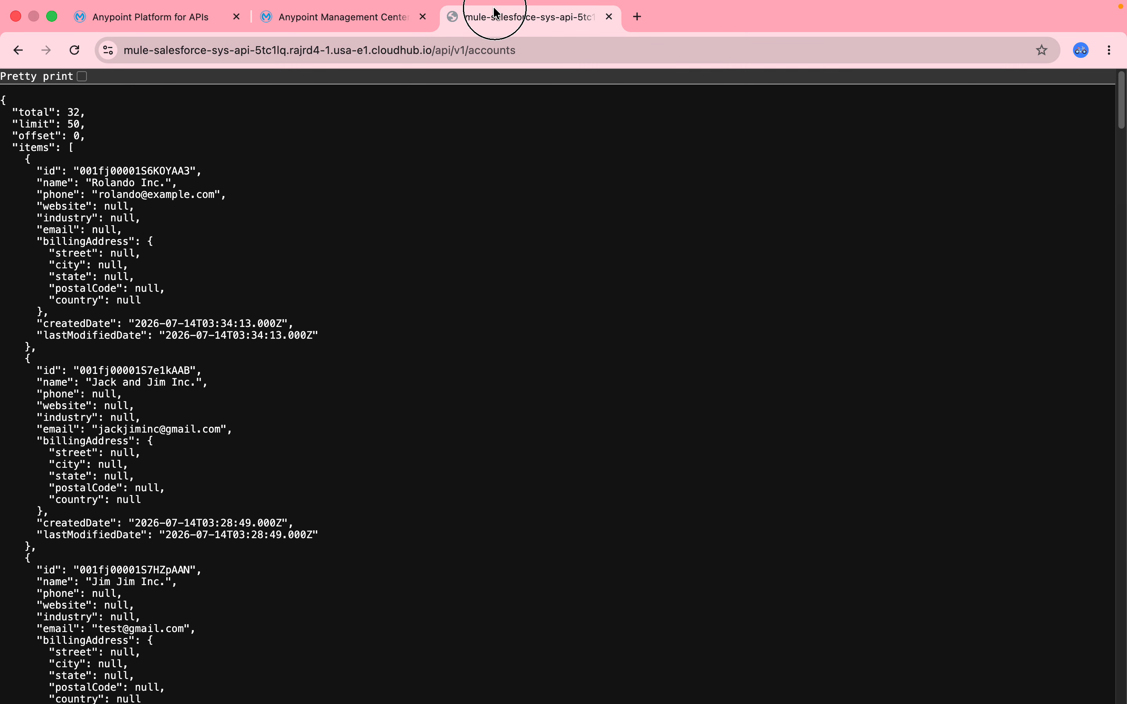
click(156, 15)
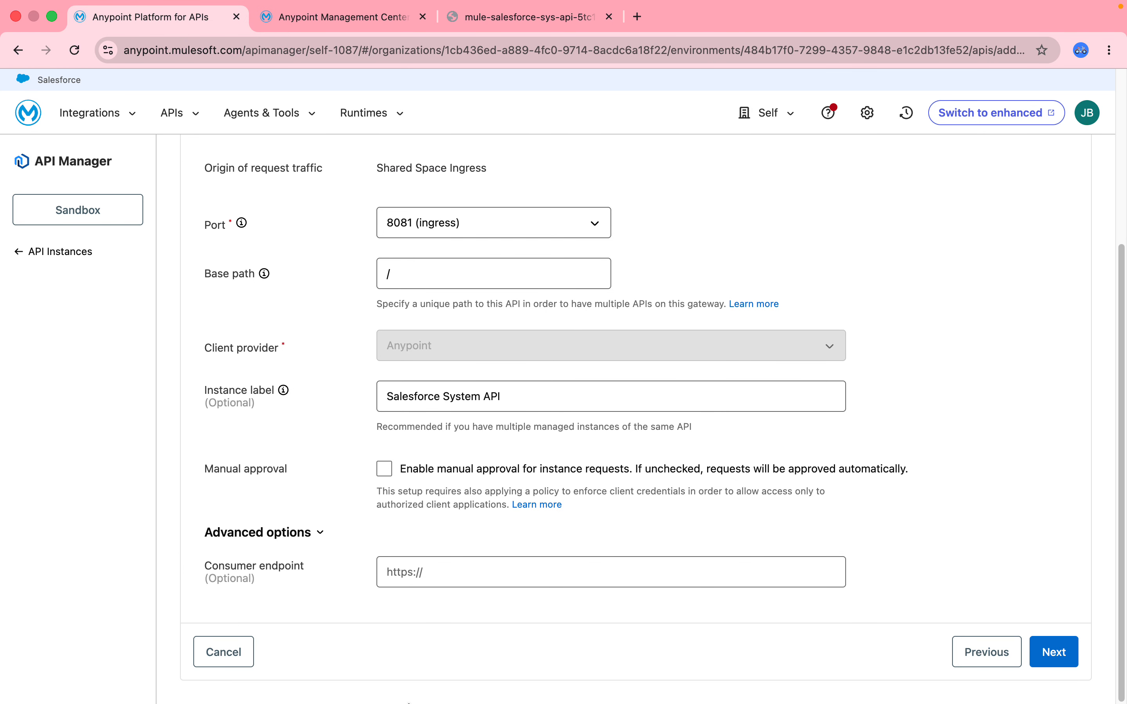
click(502, 582)
key(super+v)
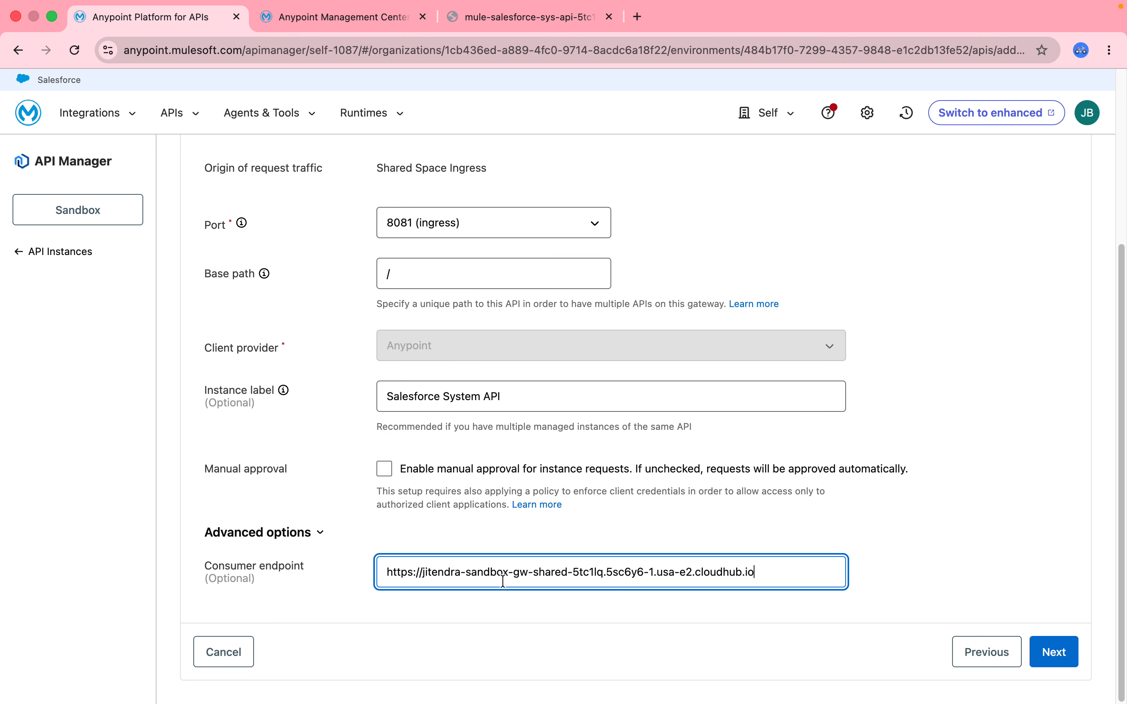
text(/)
click(1053, 653)
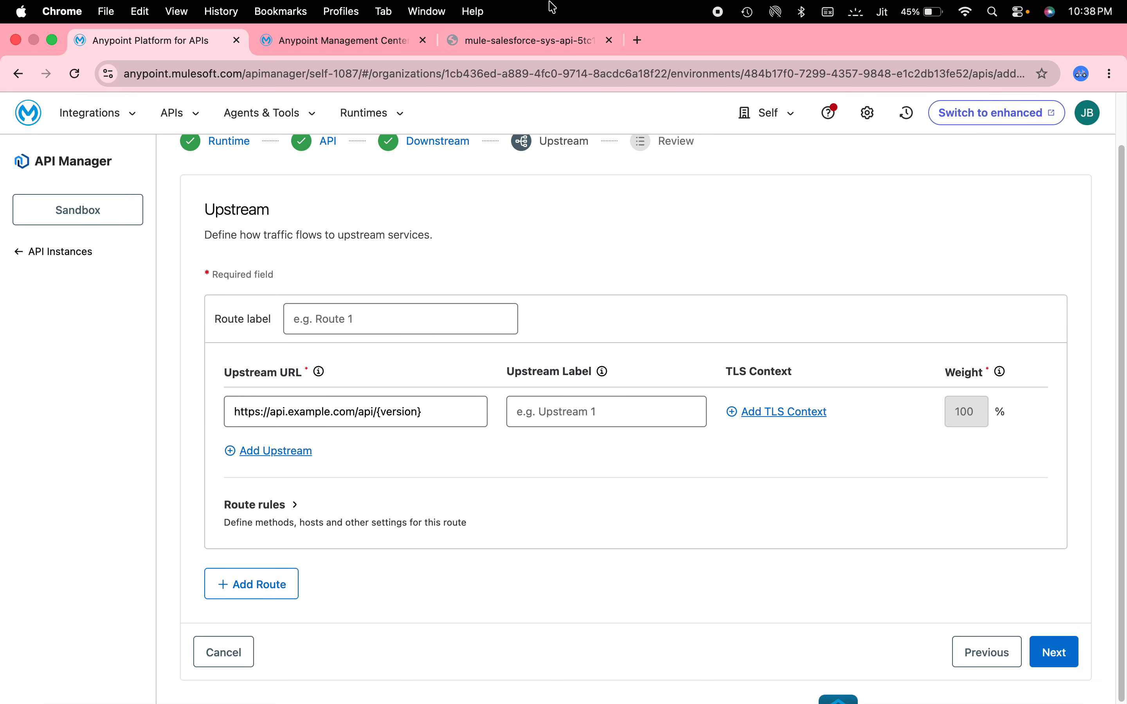
click(532, 42)
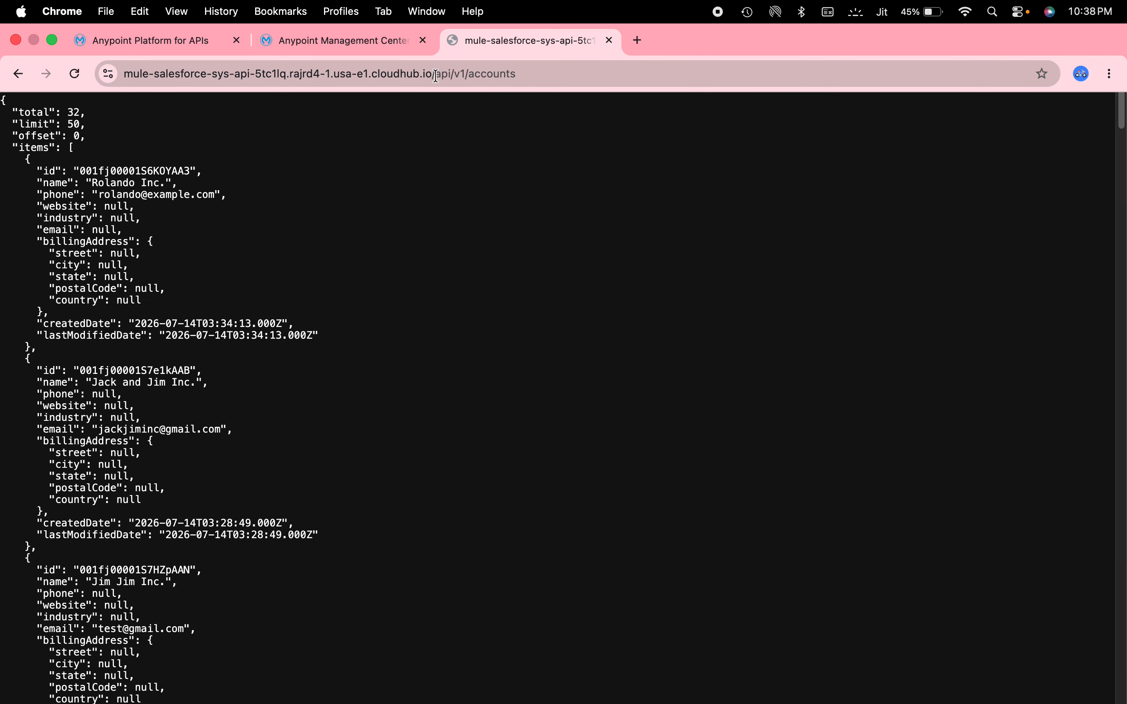
drag(437, 73, 102, 61)
key(super+c)
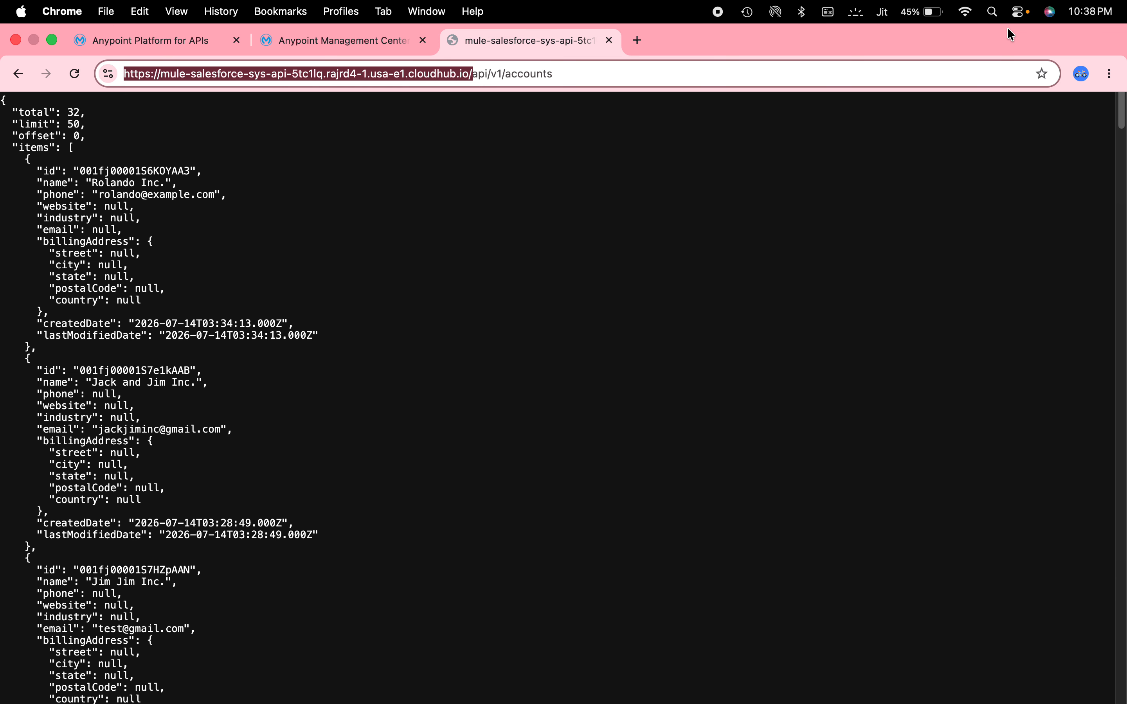
click(203, 7)
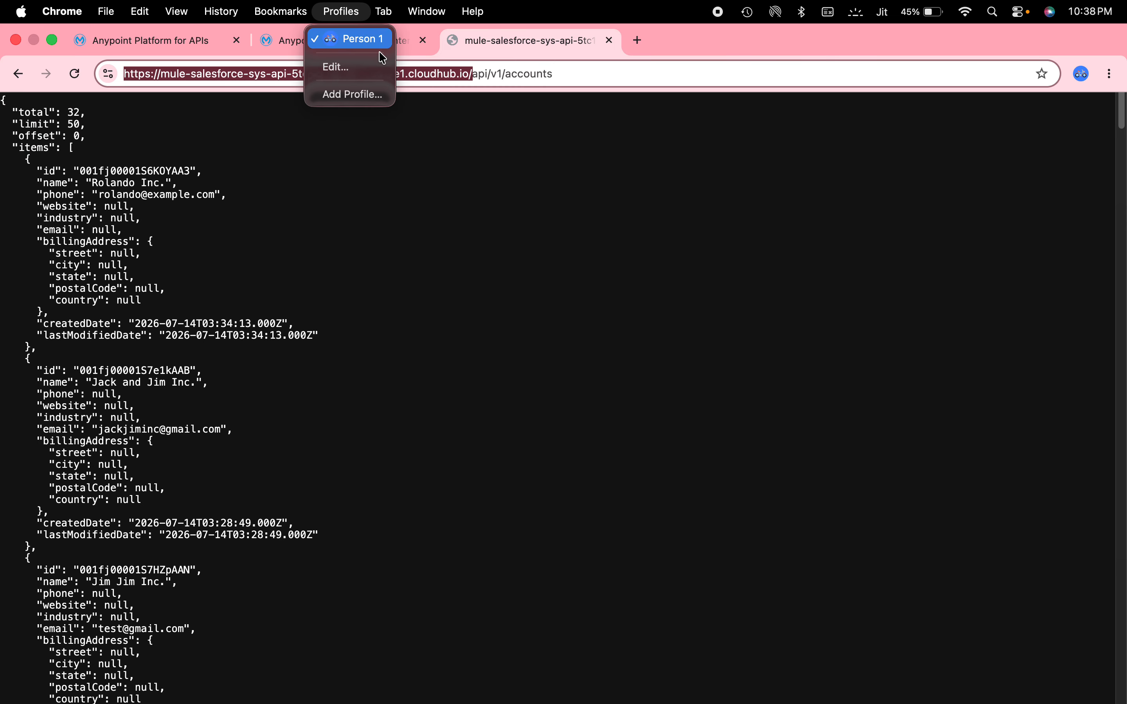
click(101, 49)
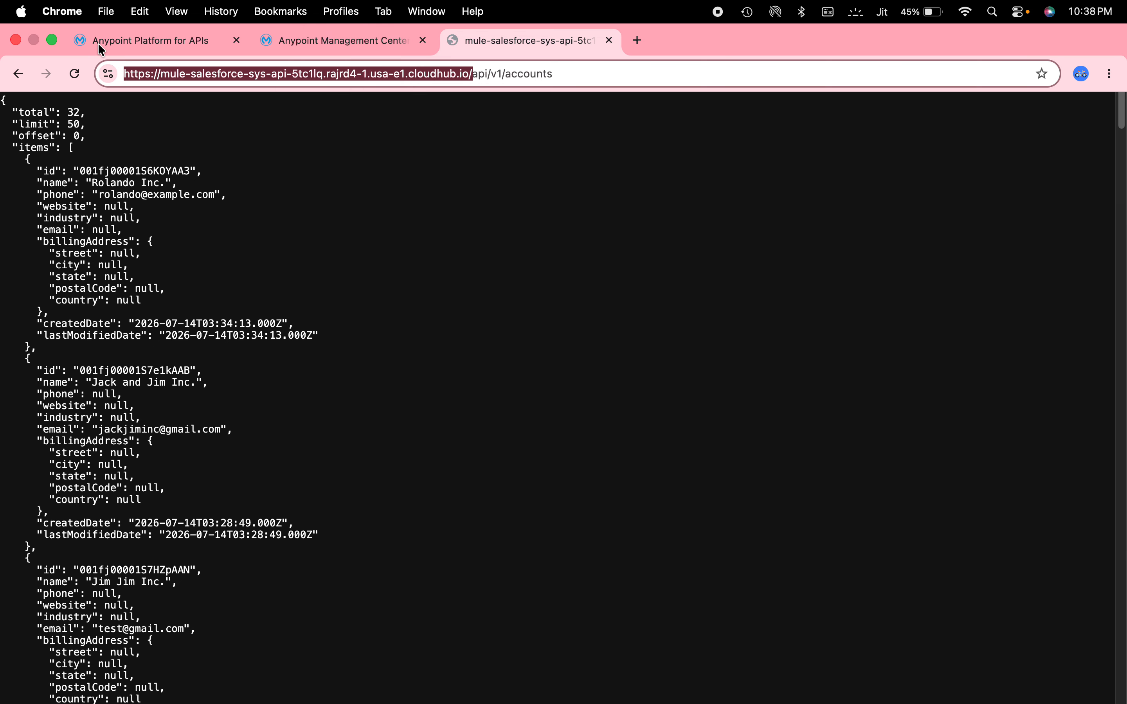
click(100, 49)
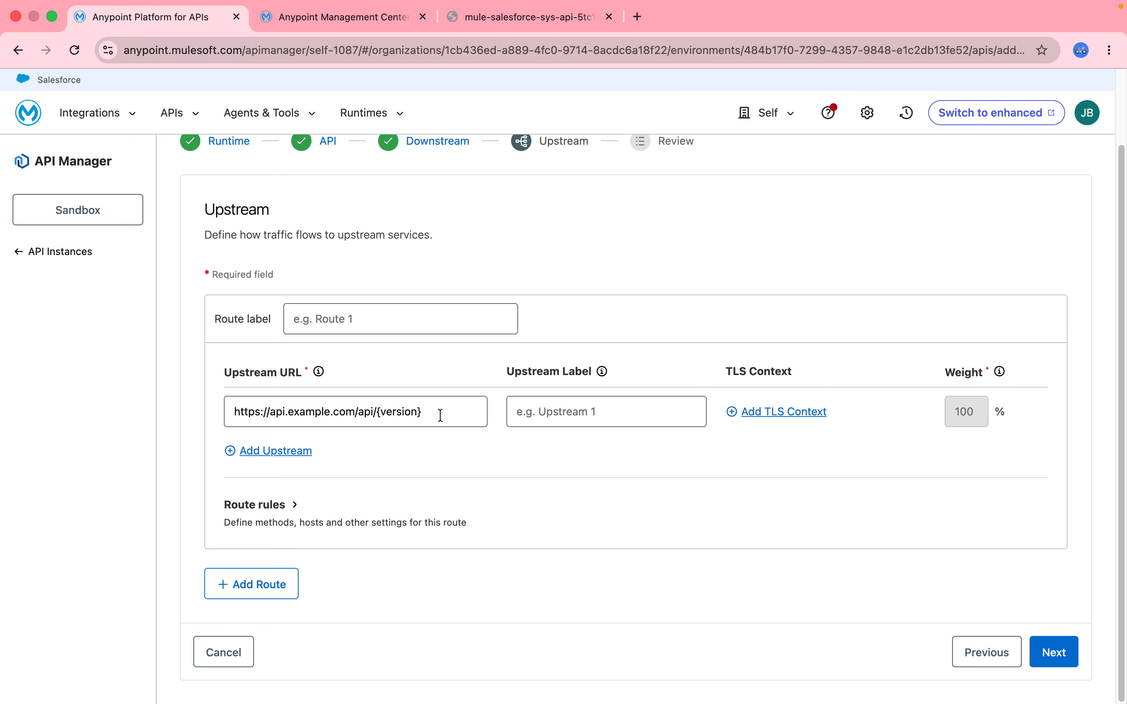
click(441, 415)
key(super+a)
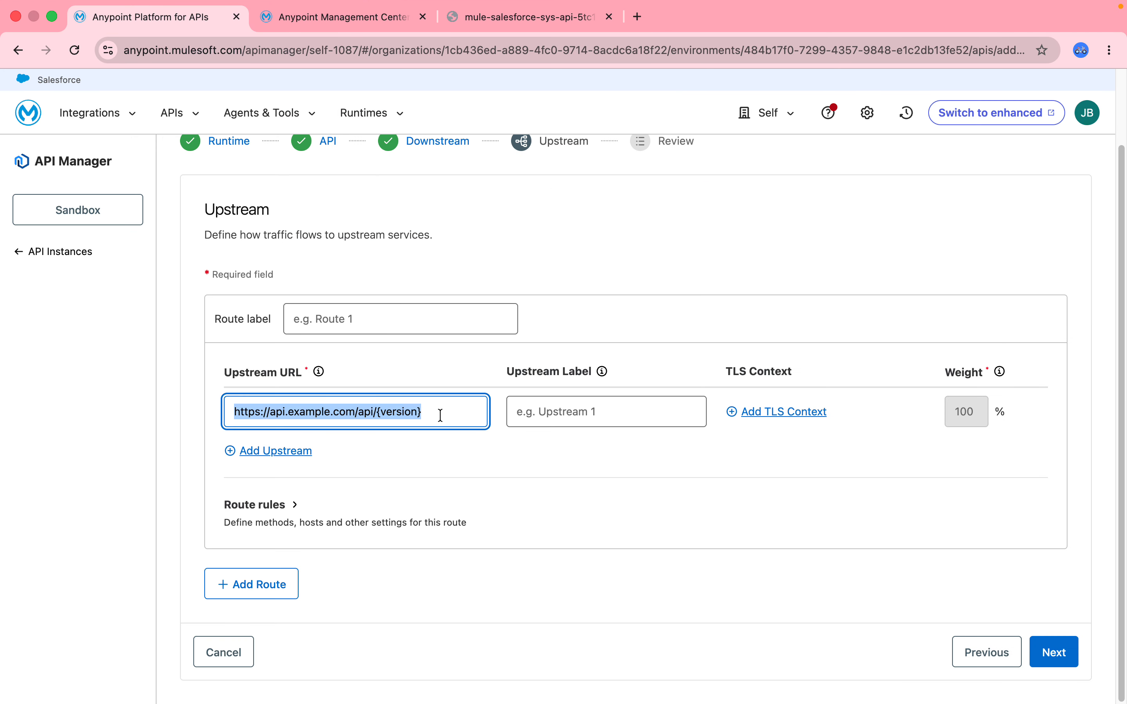
key(super+v)
- Label the upstream Salesforce System Upstream API
click(589, 417)
text(Sa)
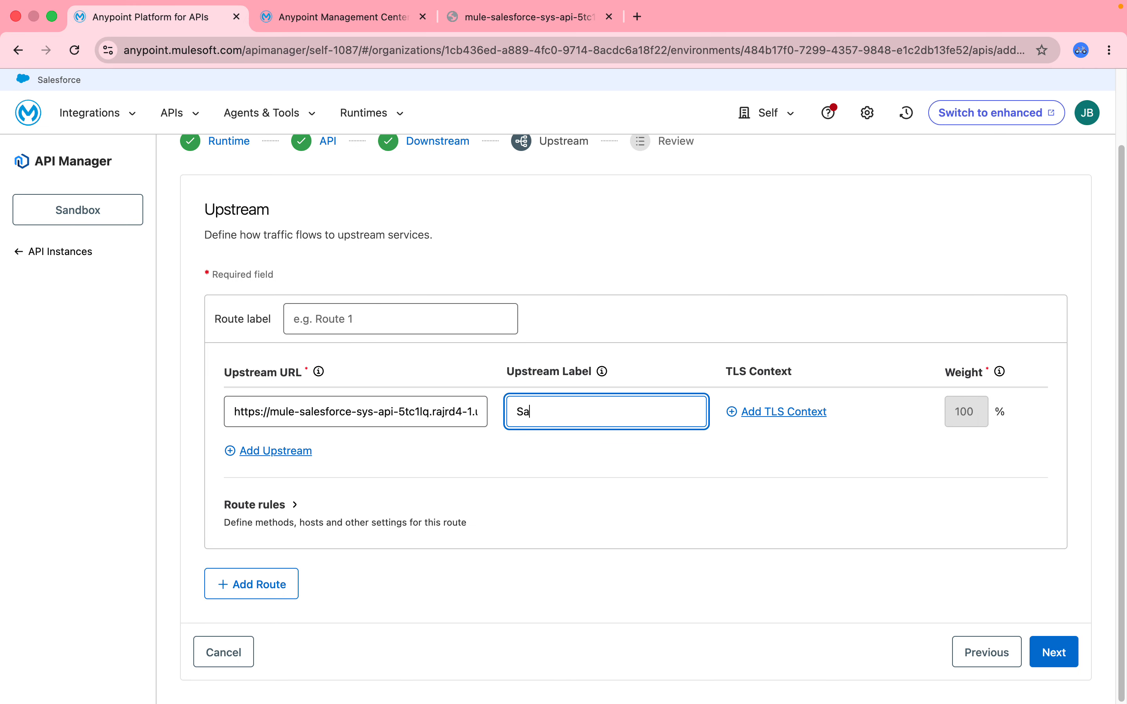
text(lesforce System Upstrea)
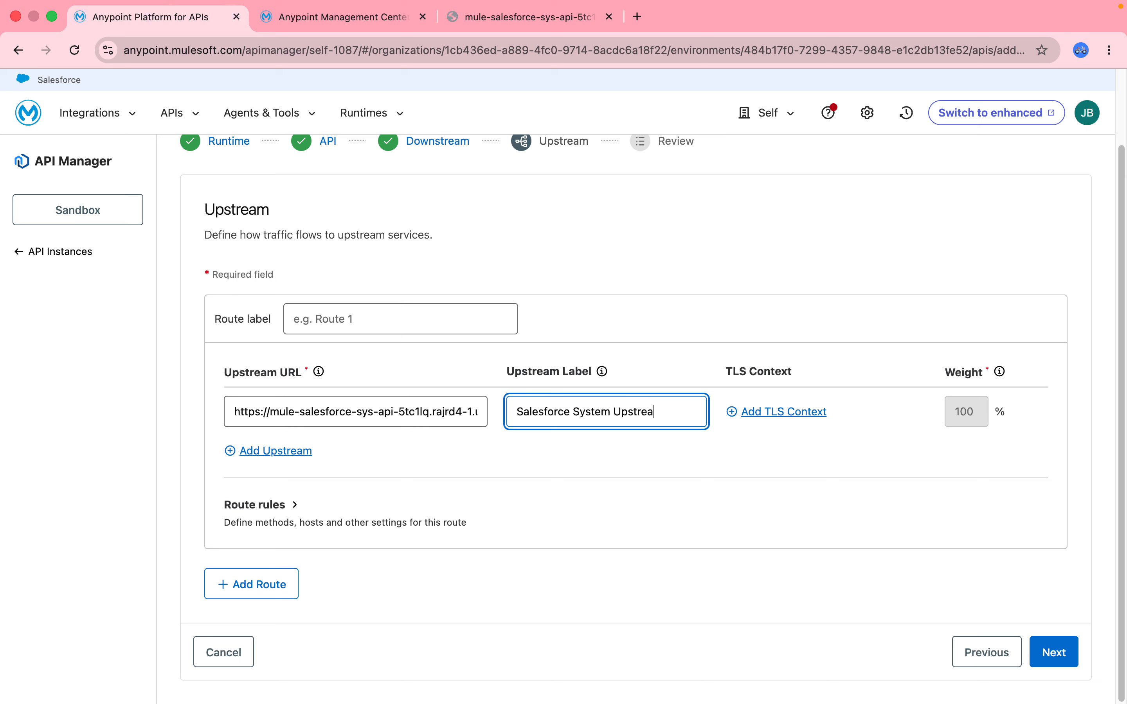
text(m API)
- Reuse the upstream label's text to set the route label to RSalesforce System Upstream API Route
triple_click(606, 415)
key(super+c)
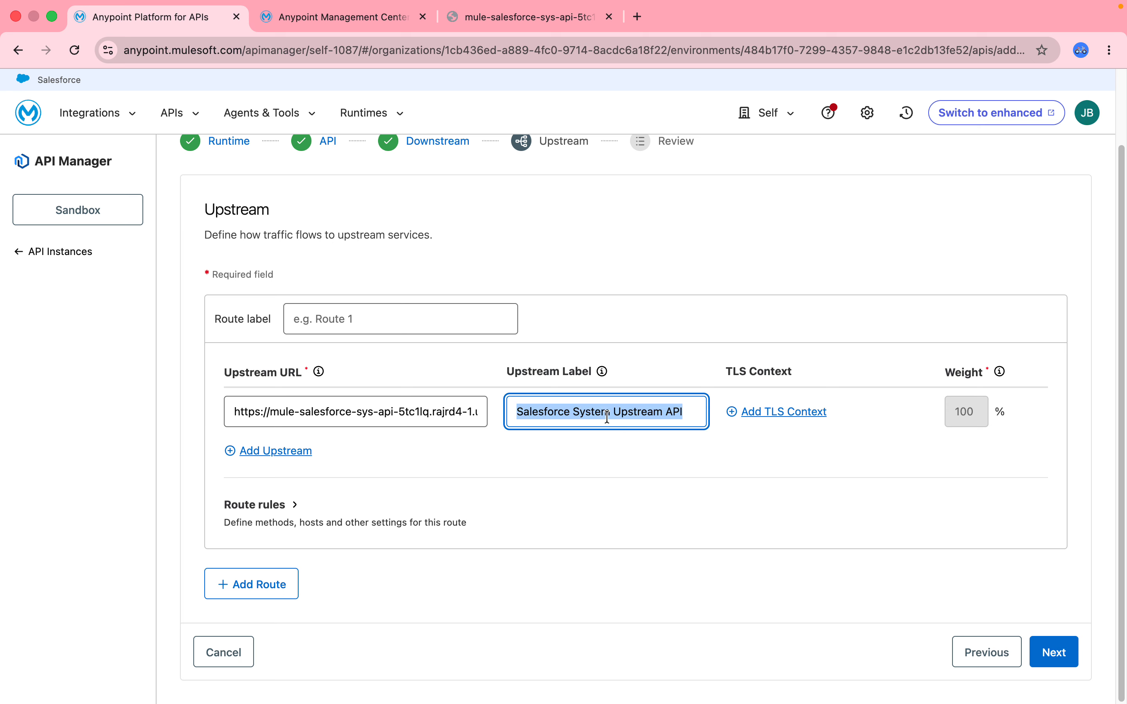
click(337, 314)
key(super+v)
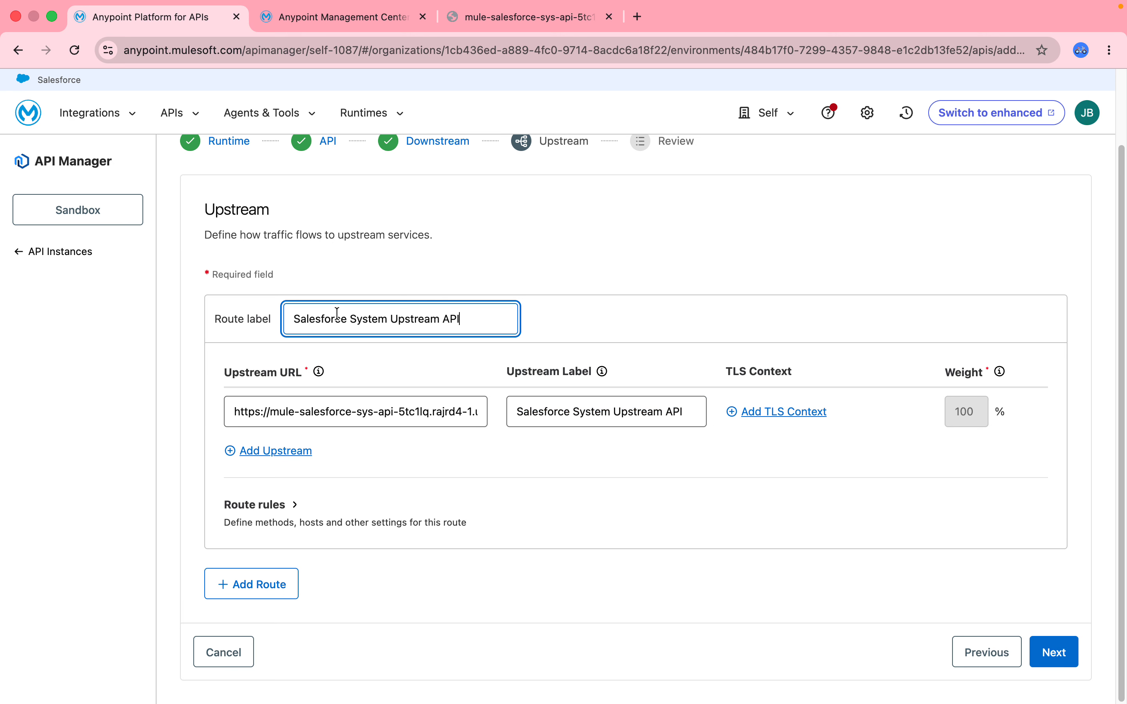
key(super+Left)
text(R)
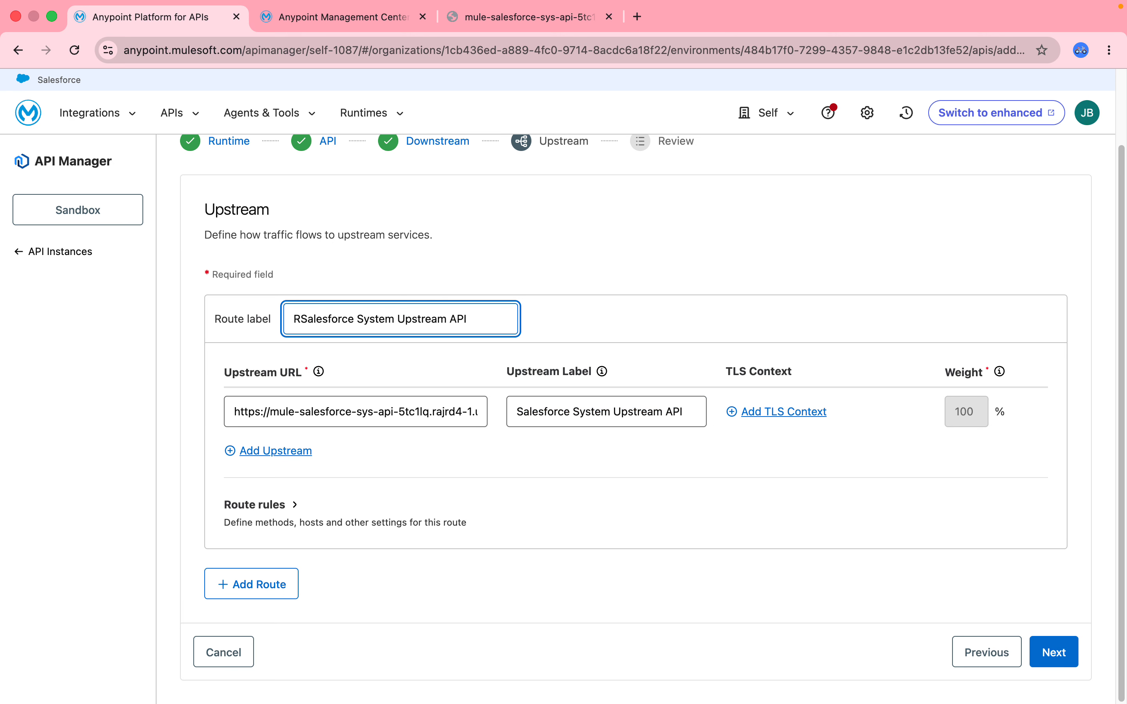
click(484, 328)
text(Route)
- Examine the optional route rules for methods, path, host and headers, including the selectable HTTP methods
click(257, 504)
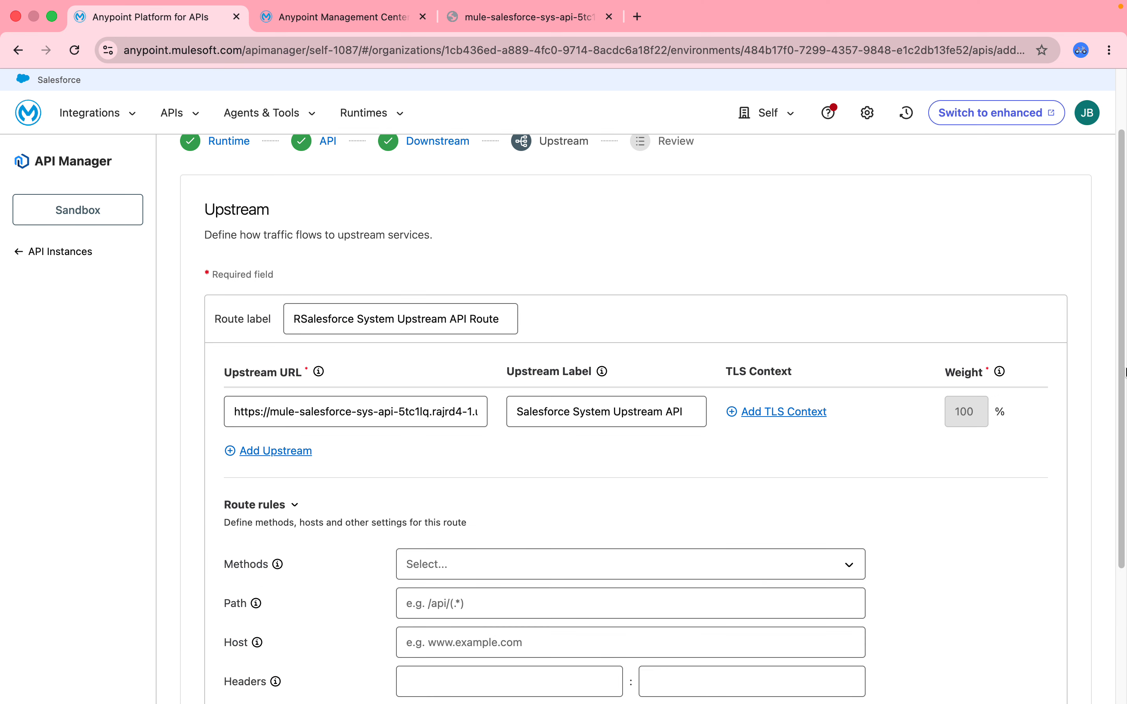
drag(1123, 373, 1123, 499)
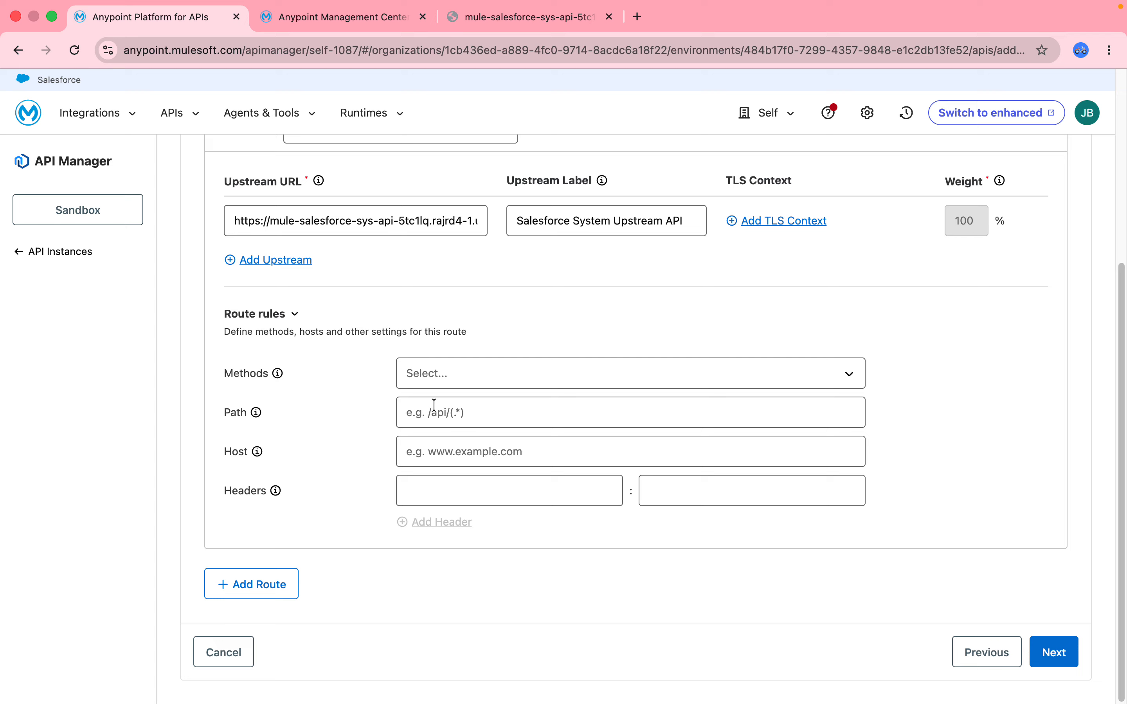
click(471, 379)
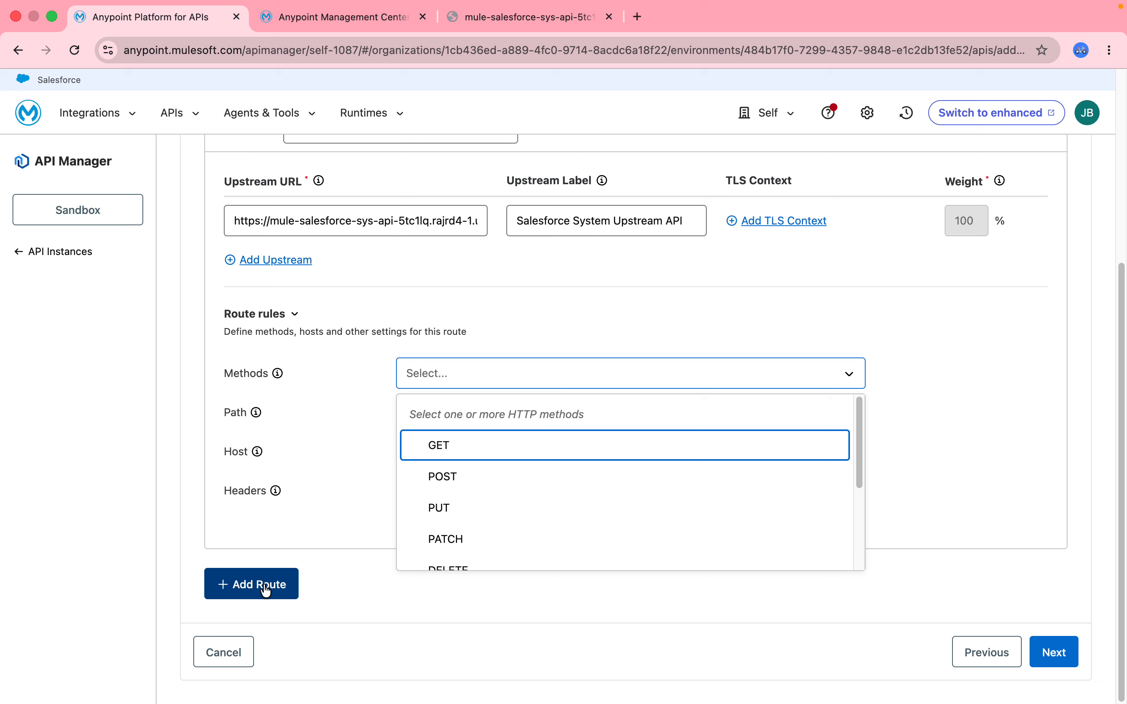
click(302, 519)
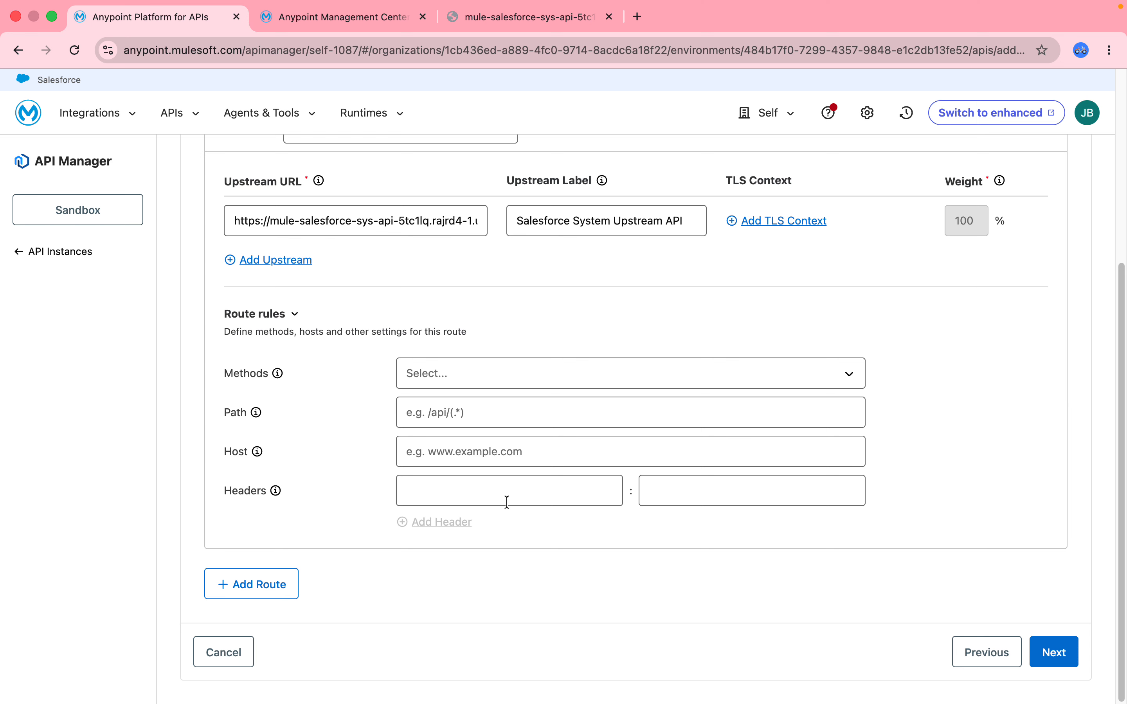
- Continue to the review page, check the configuration summary and deploy the API instance to the gateway
click(1054, 662)
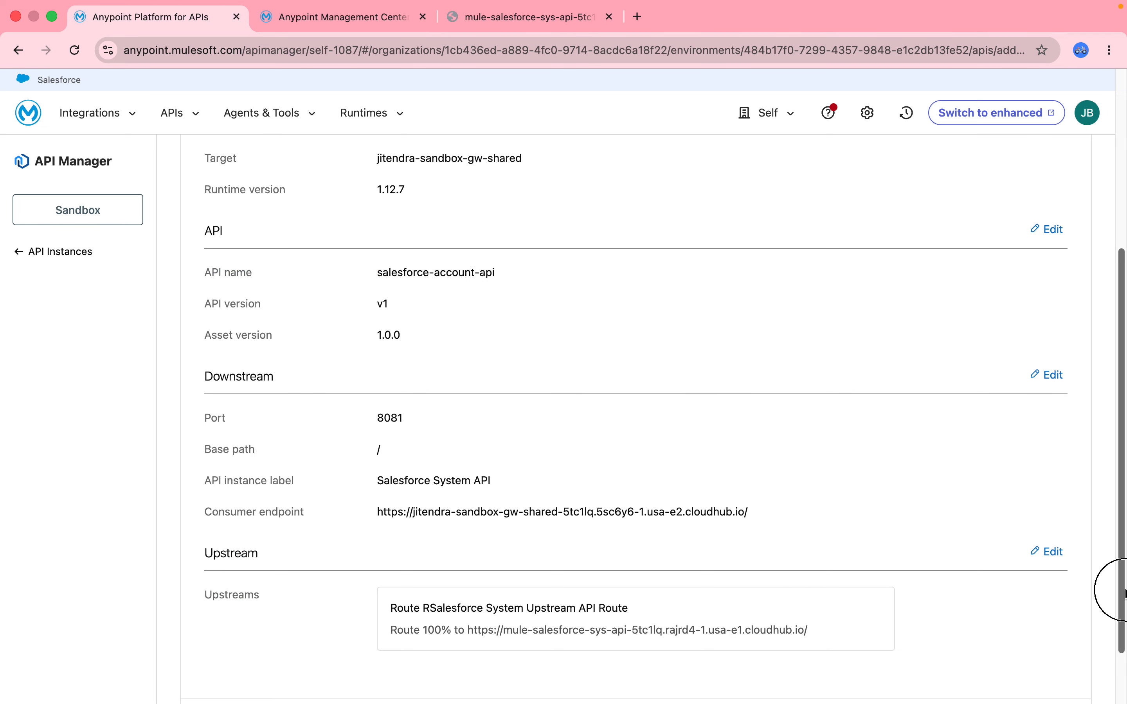
scroll(1048, 643, down, 2)
click(973, 651)
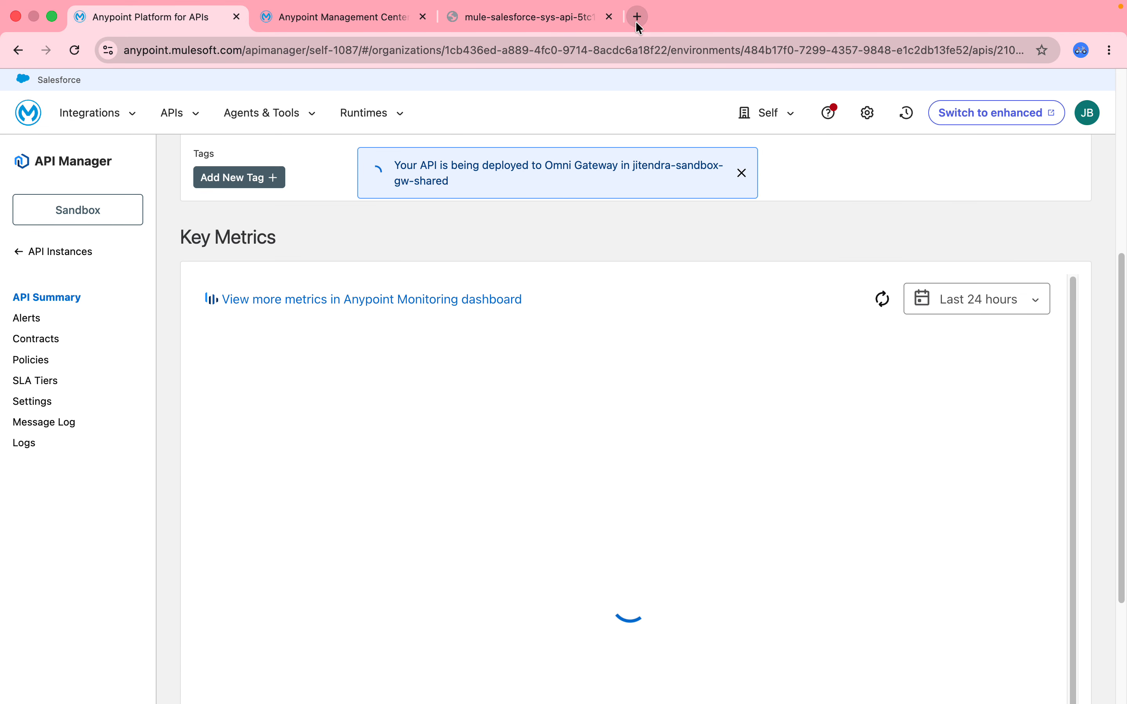
- Copy the shared gateway's public endpoint from its dashboard and paste it as the address in a new browser tab
click(637, 17)
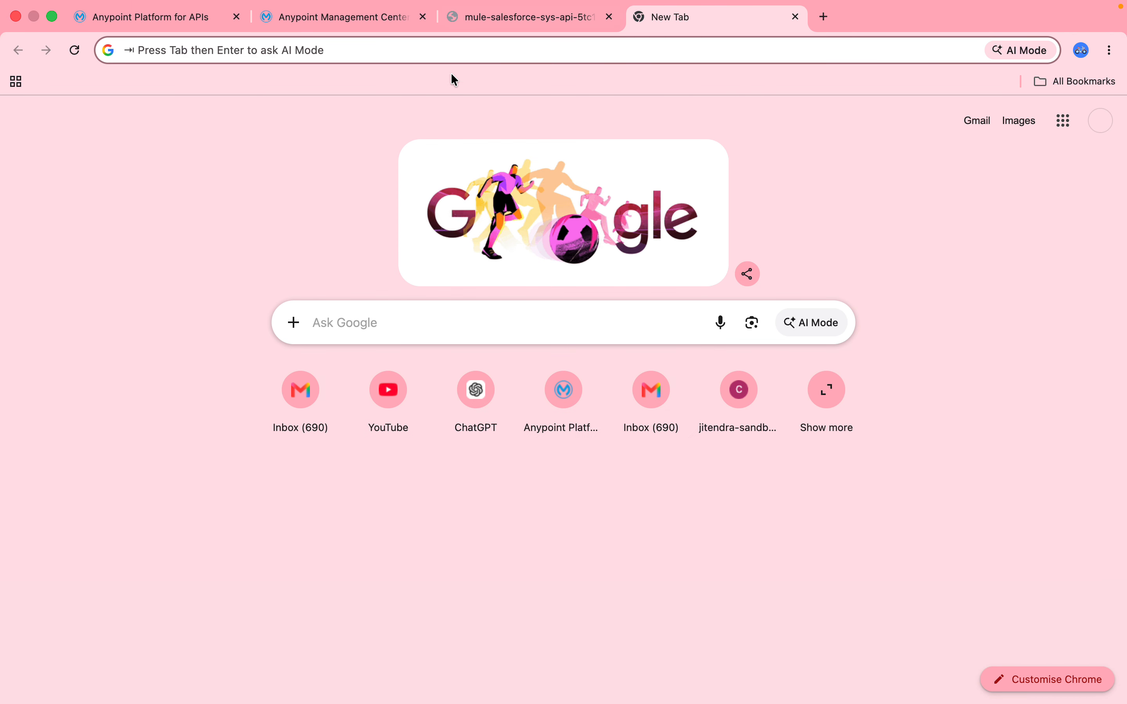
text(Salesforce System Upstream API)
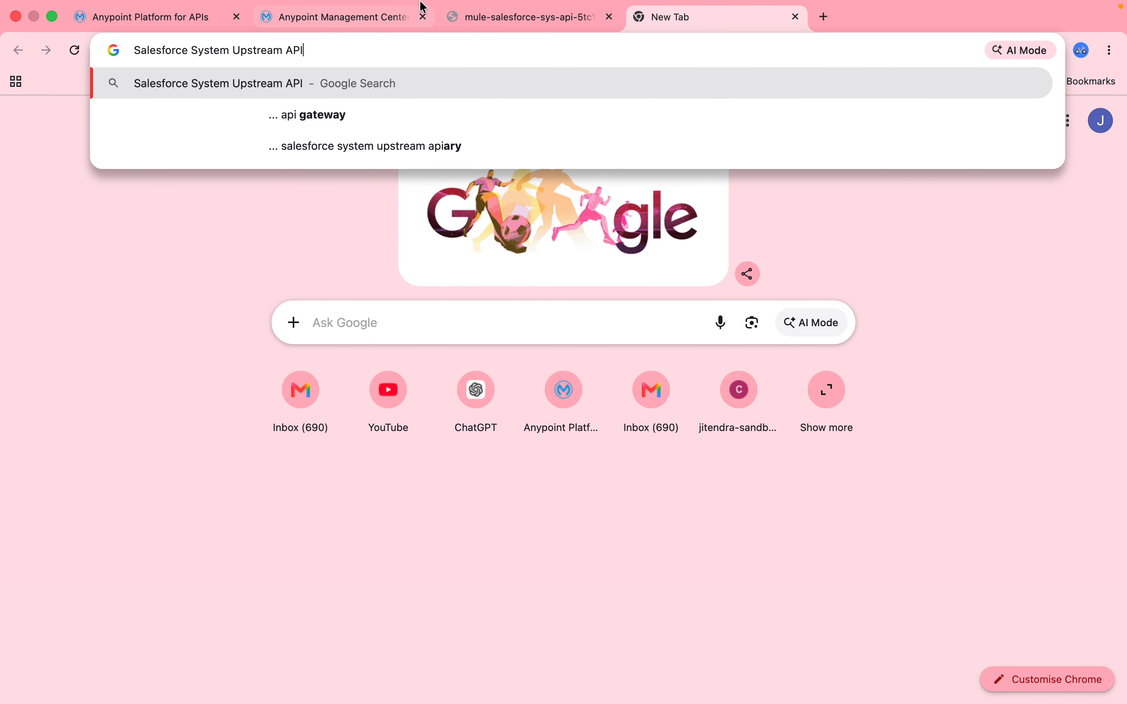
click(393, 14)
click(979, 254)
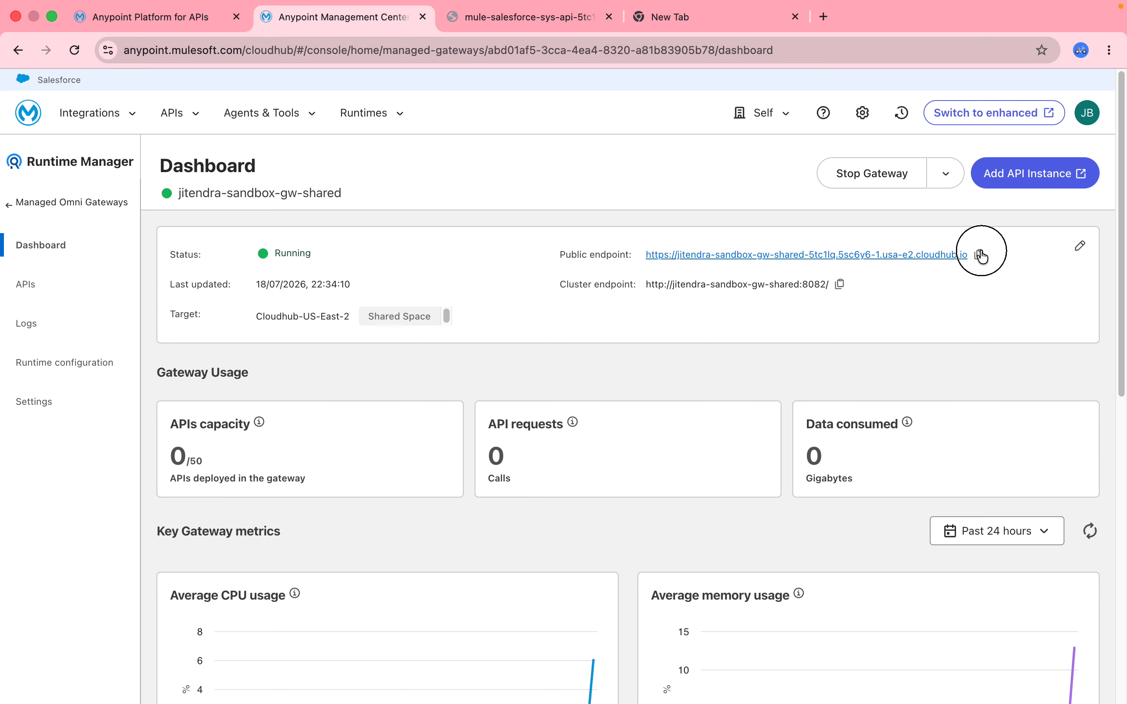
click(667, 39)
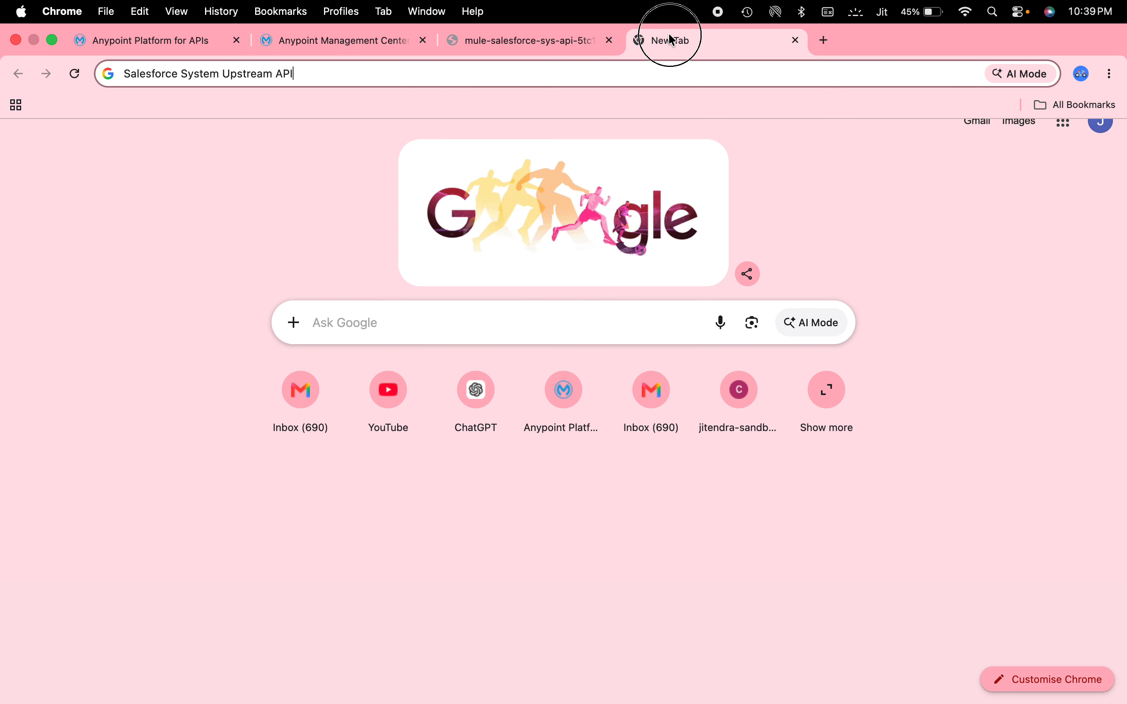
click(497, 75)
key(super+v)
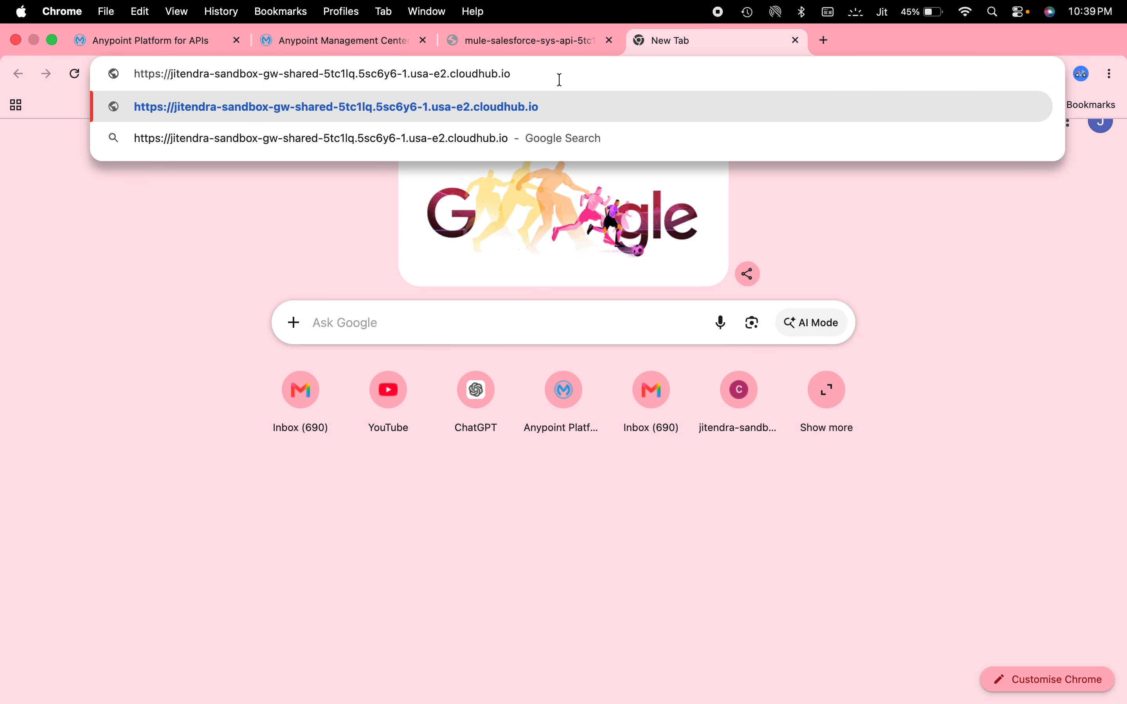
- Append /api/v1/accounts to the gateway endpoint and request the accounts resource
text(/api/)
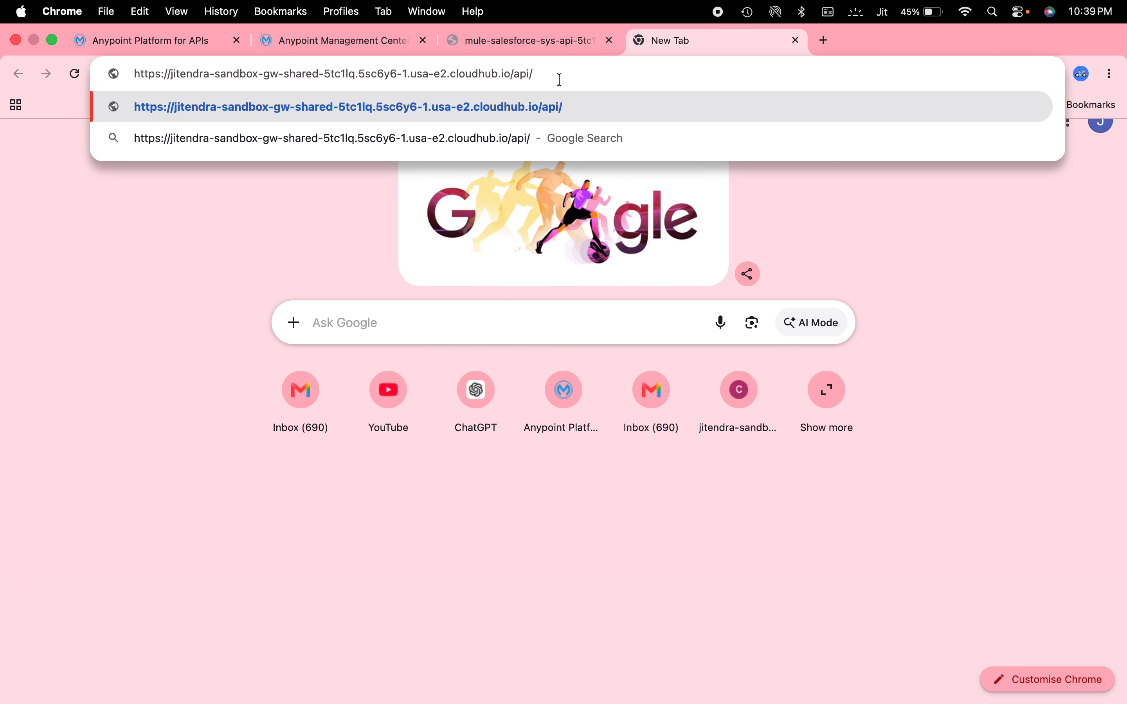
text(v1/a)
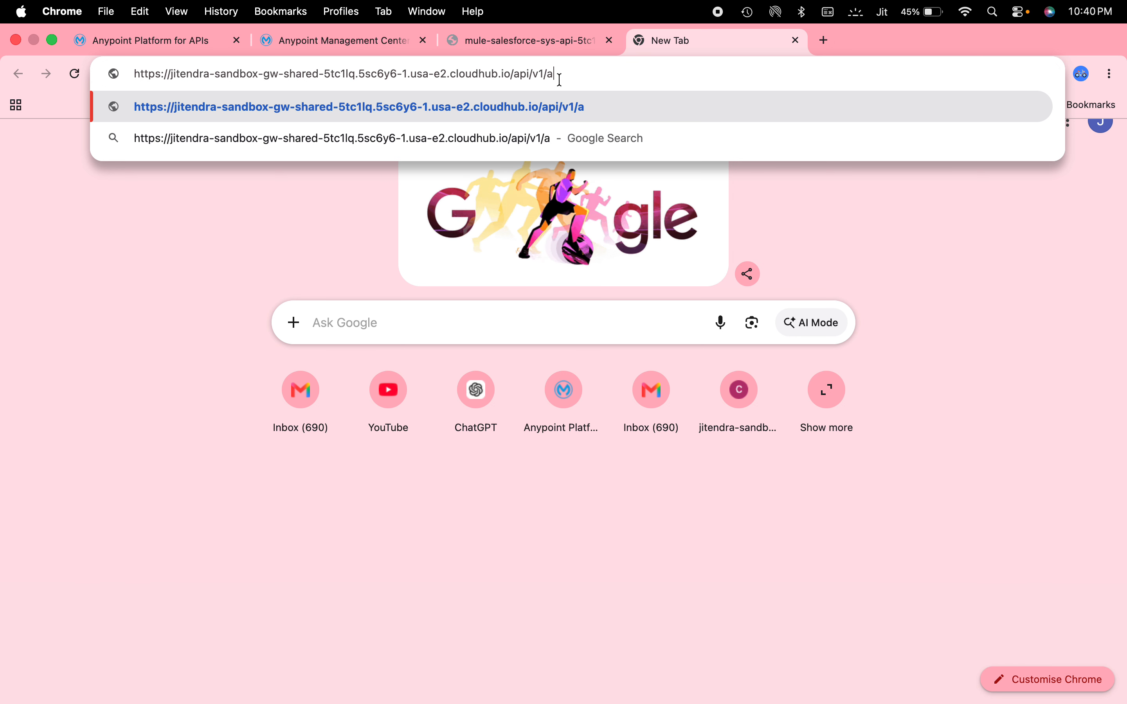
text(ccounts)
key(Return)
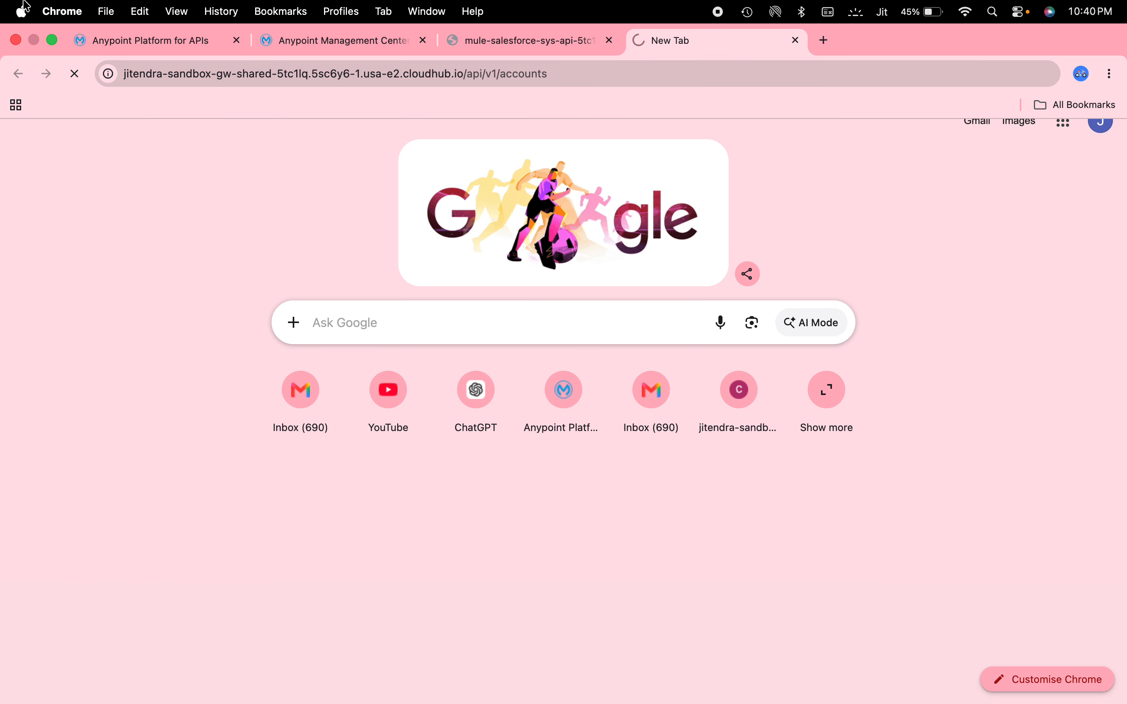
- Review the API instance's settings, checking the full upstream URL and the route configuration without changing them
click(399, 39)
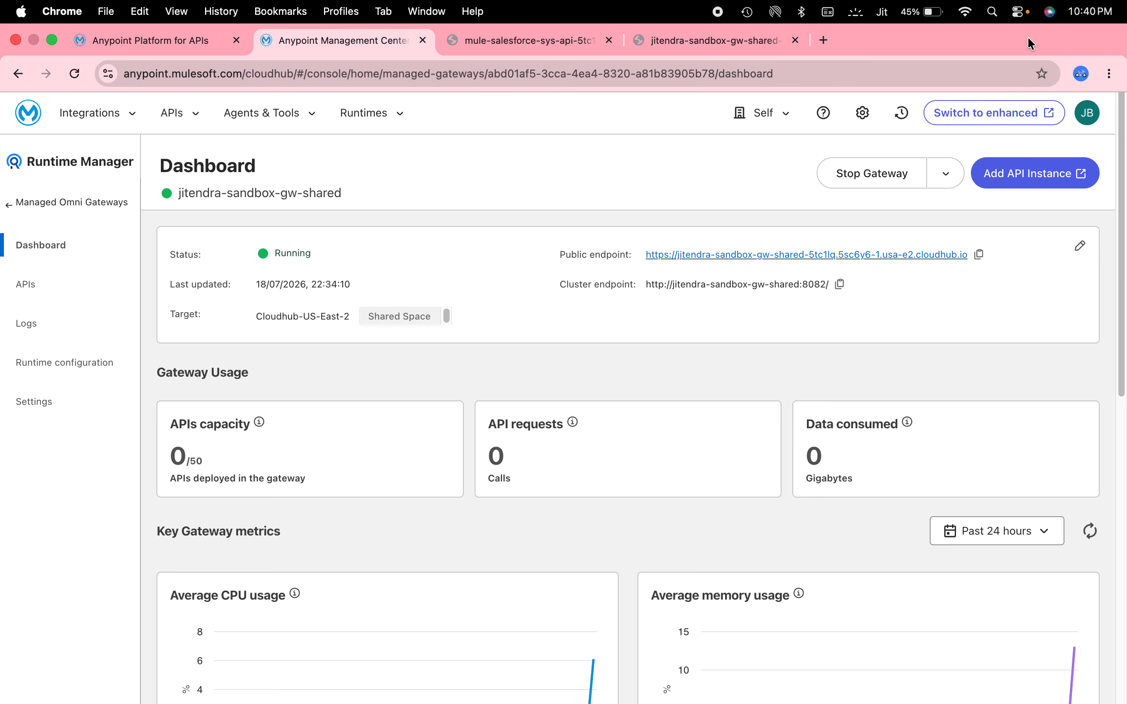
click(163, 19)
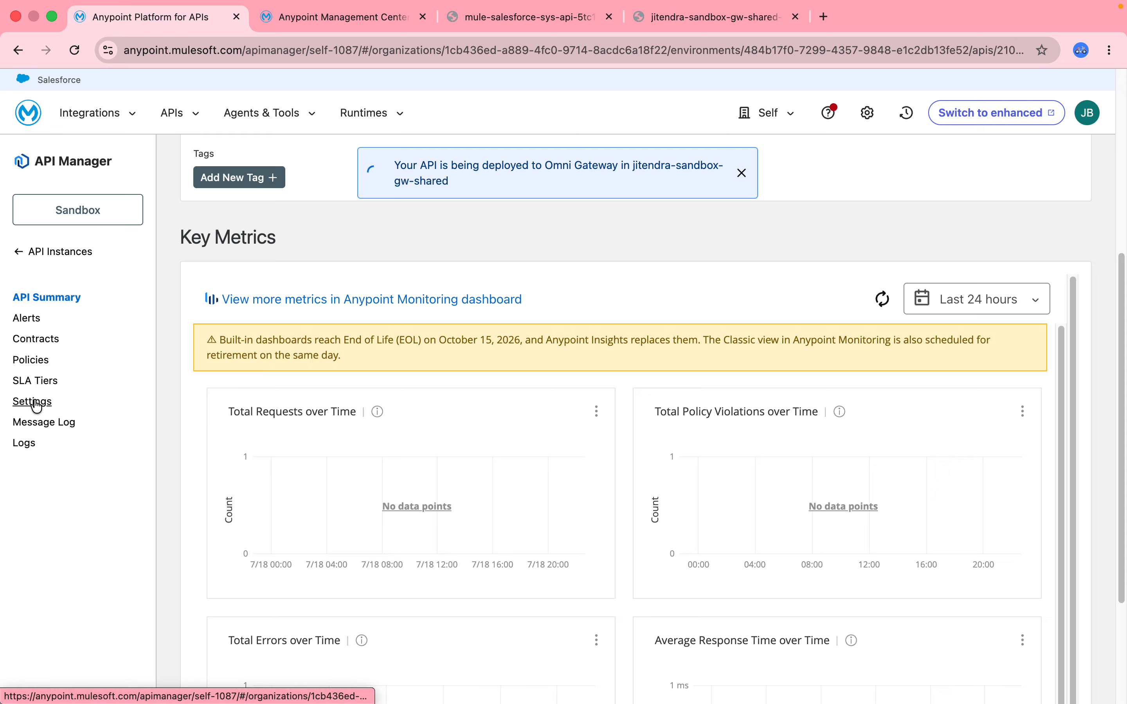
click(34, 402)
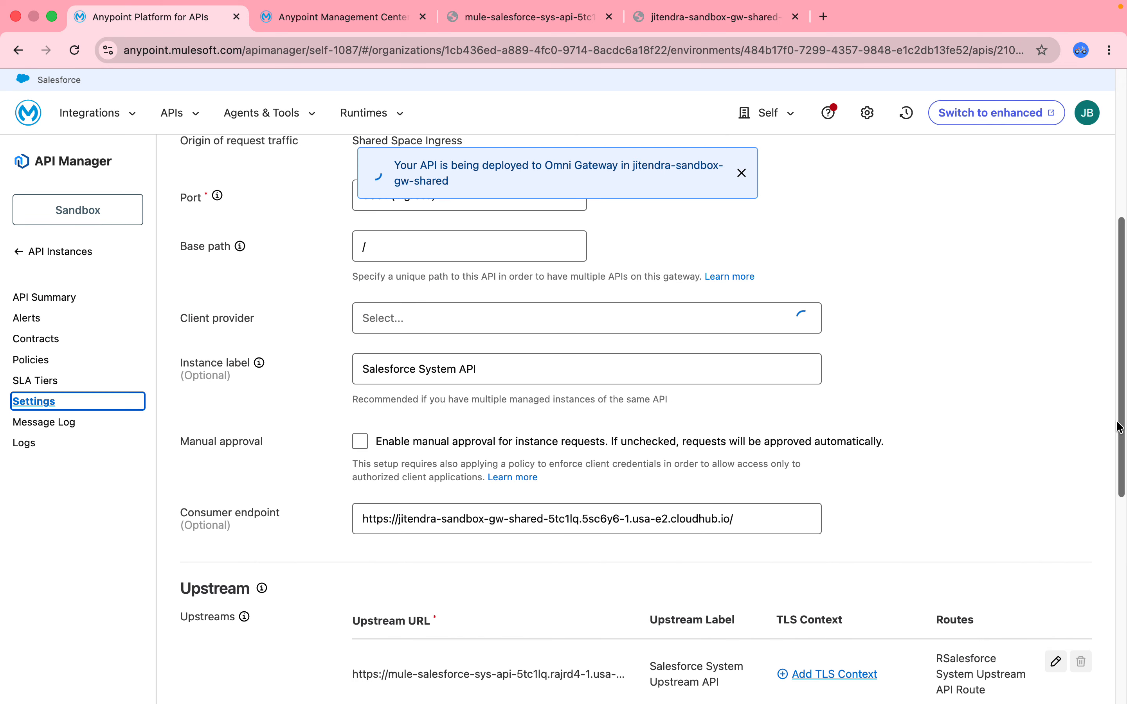
click(1056, 664)
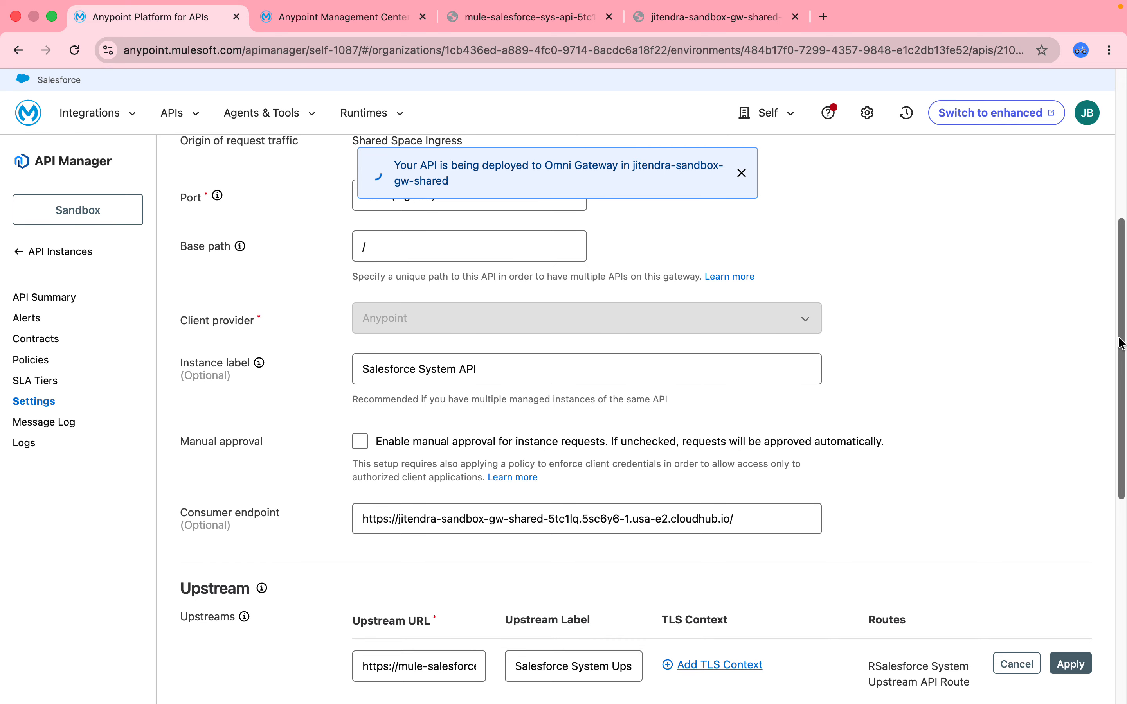
scroll(1120, 344, down, 7)
click(399, 344)
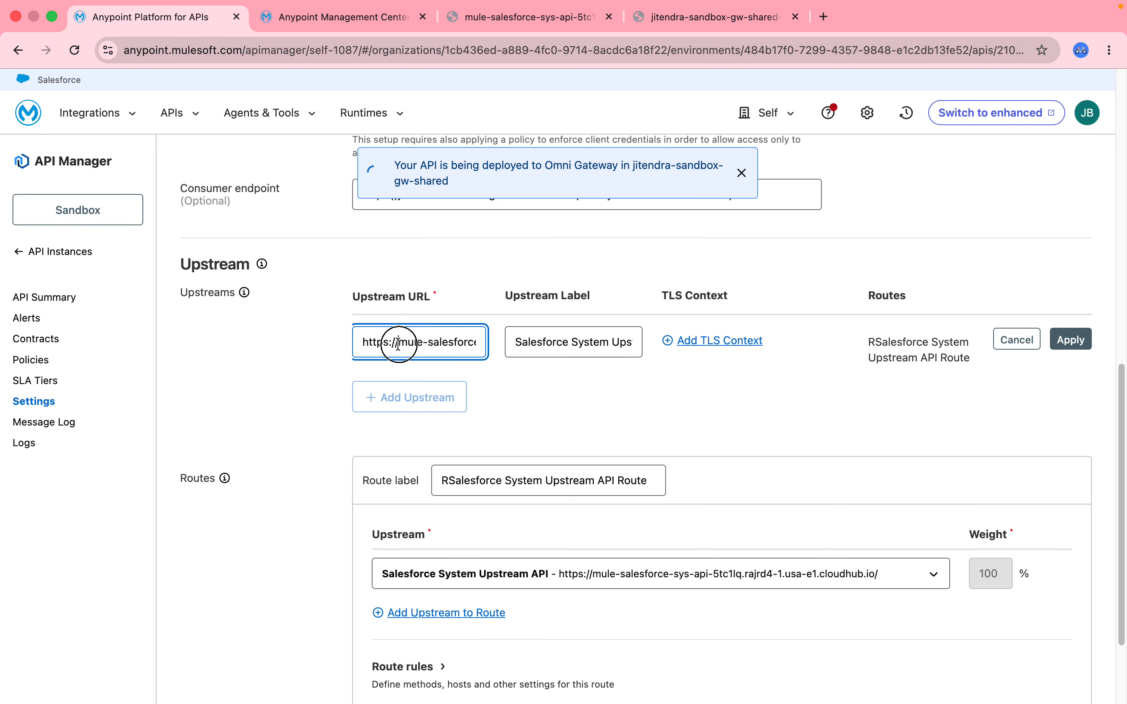
drag(398, 344, 583, 333)
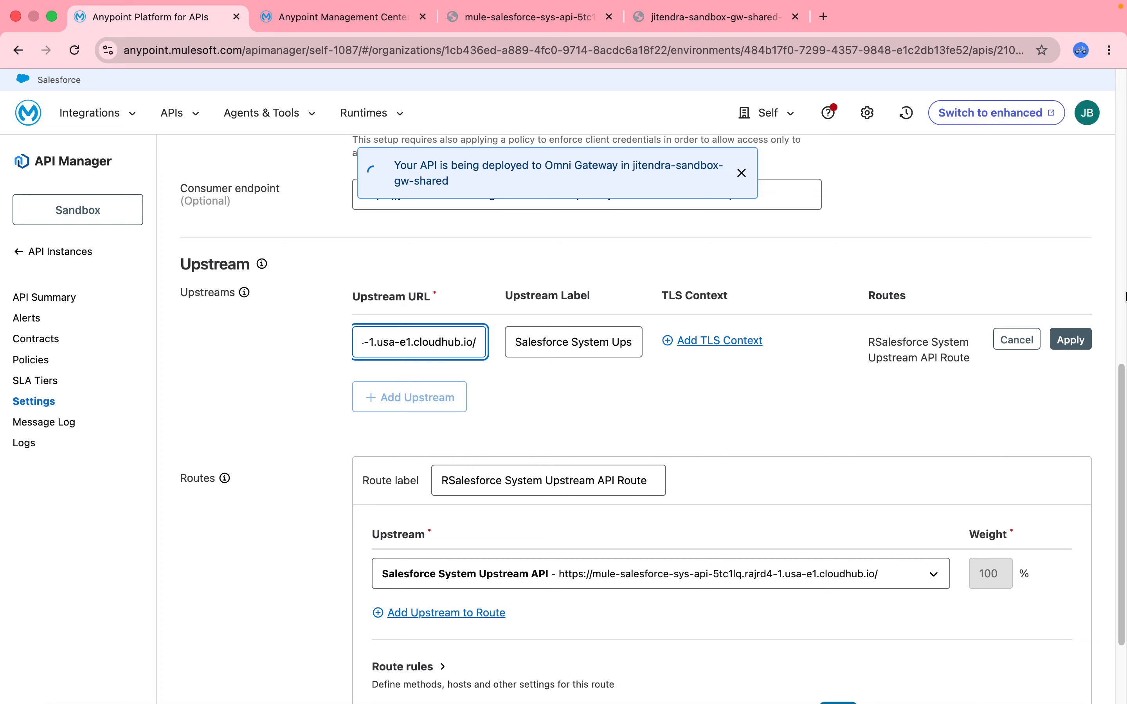
scroll(1123, 520, down, 3)
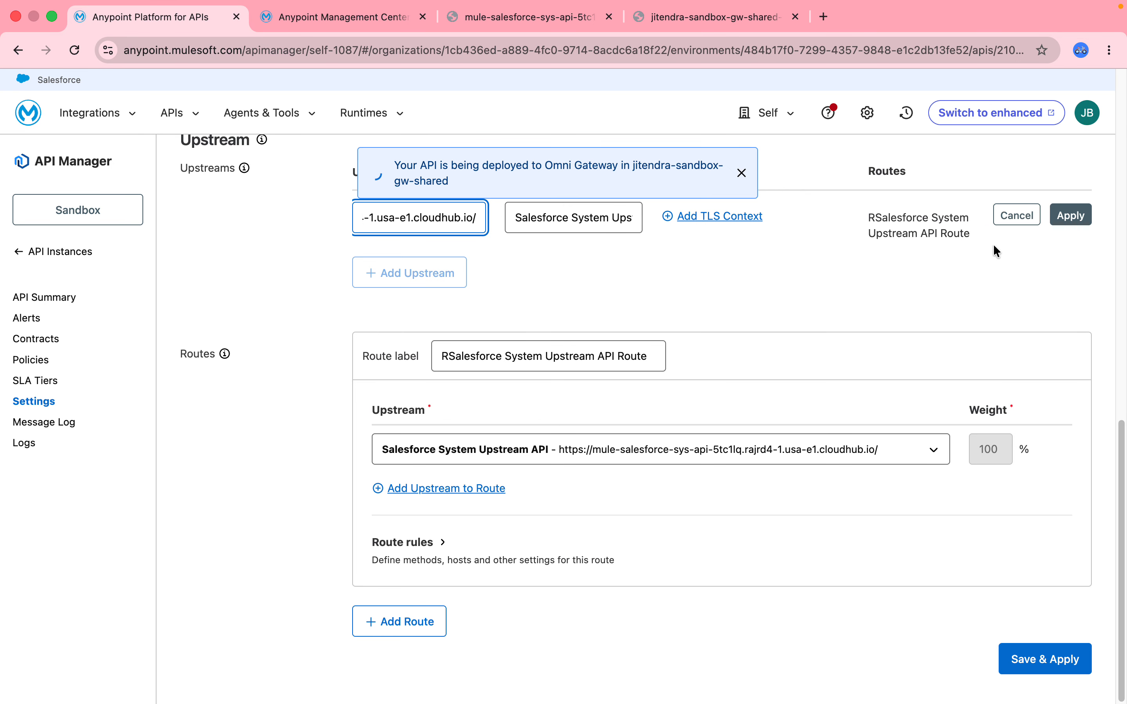
click(1022, 215)
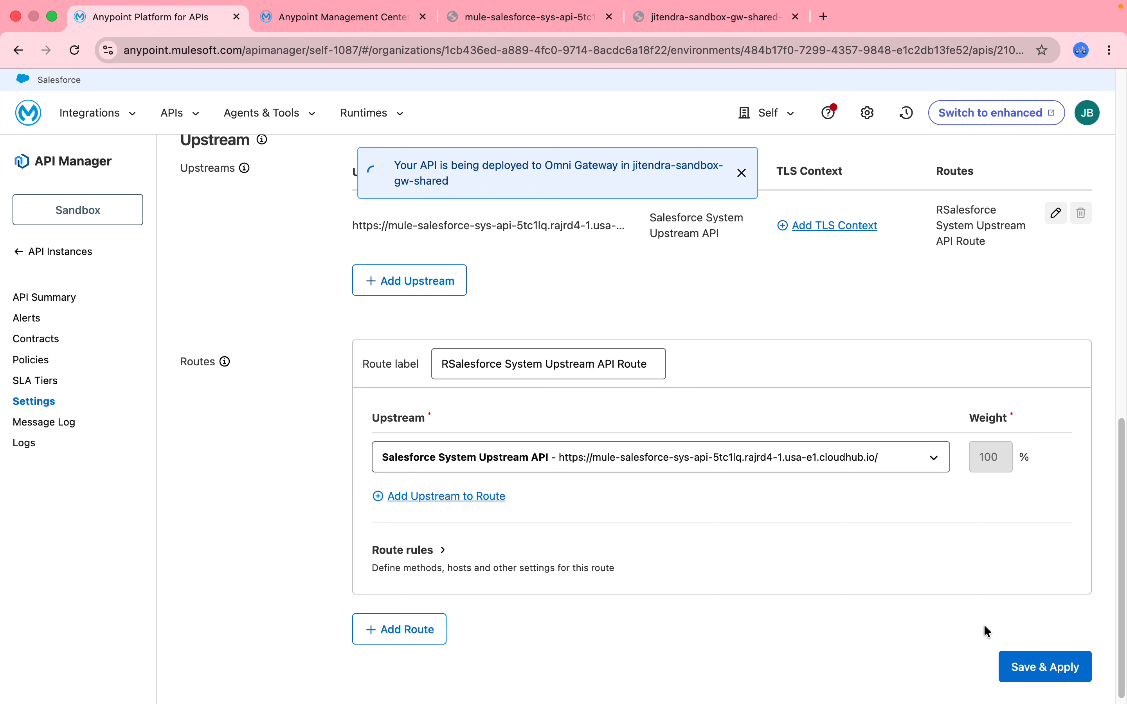
- Start adding an inbound policy to the API instance, choosing Basic Authentication - Simple
click(26, 363)
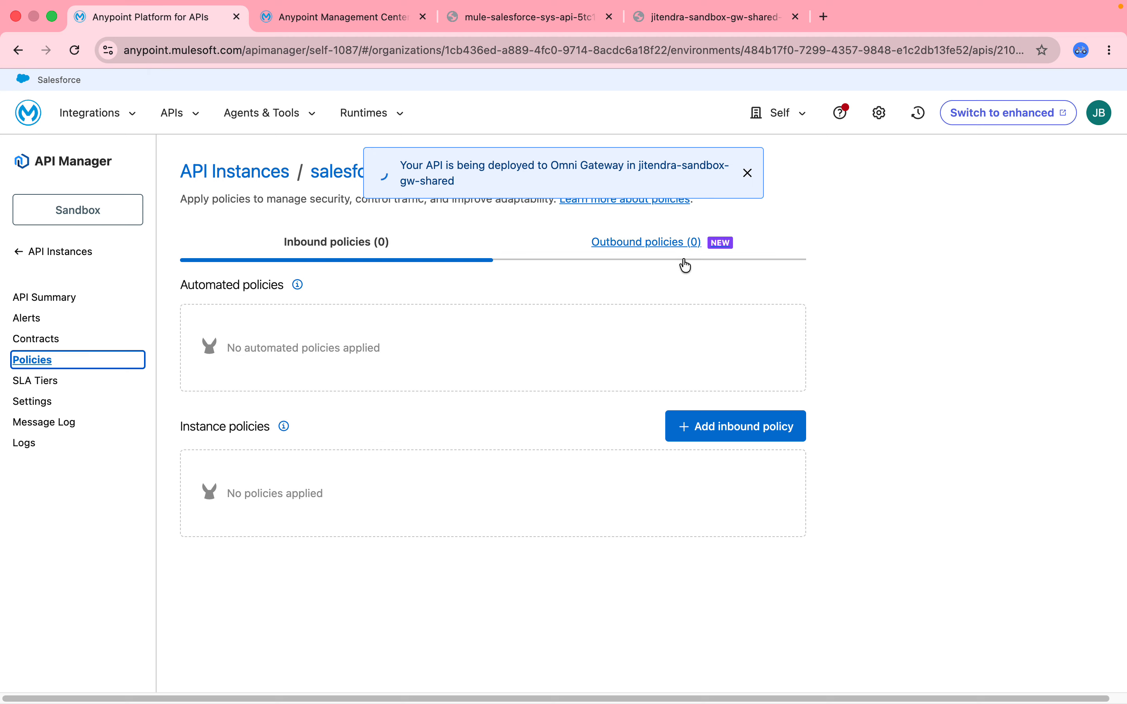
click(707, 428)
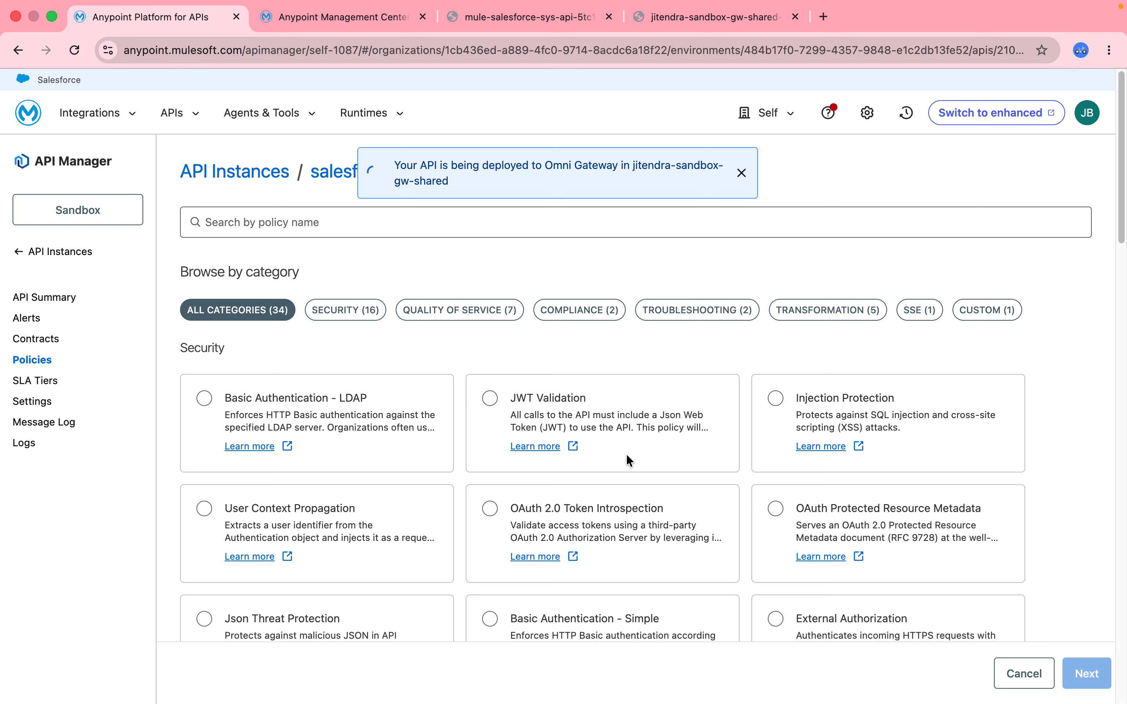
drag(1125, 157, 1084, 16)
click(401, 219)
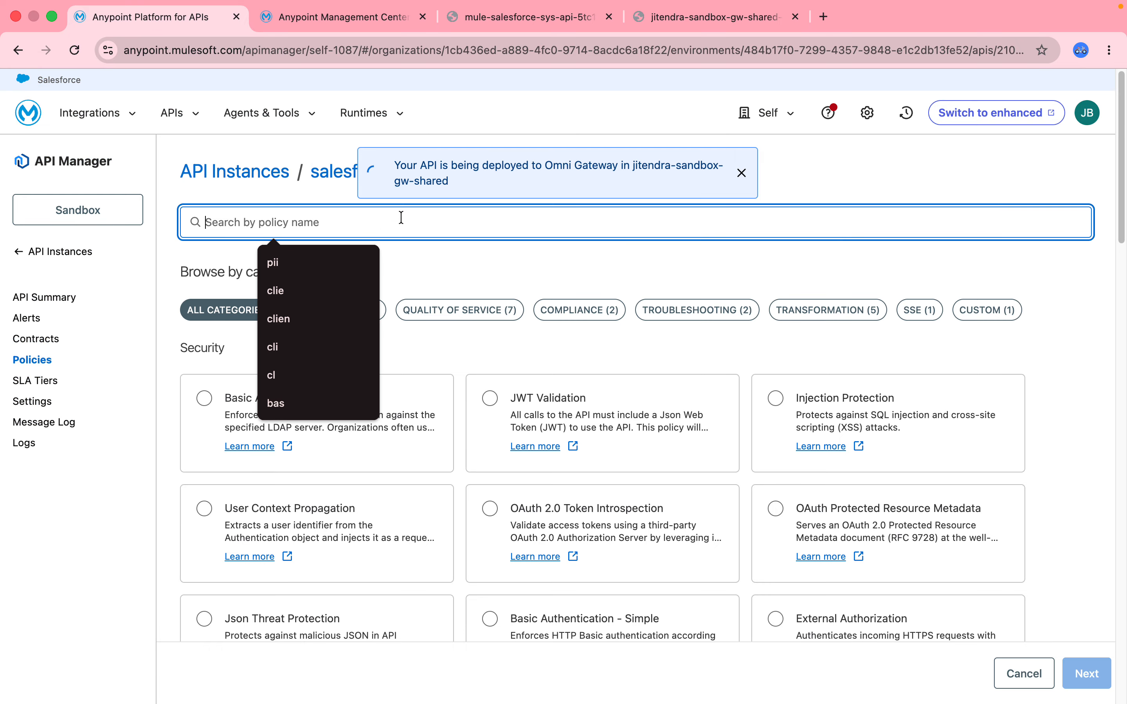
text(bas)
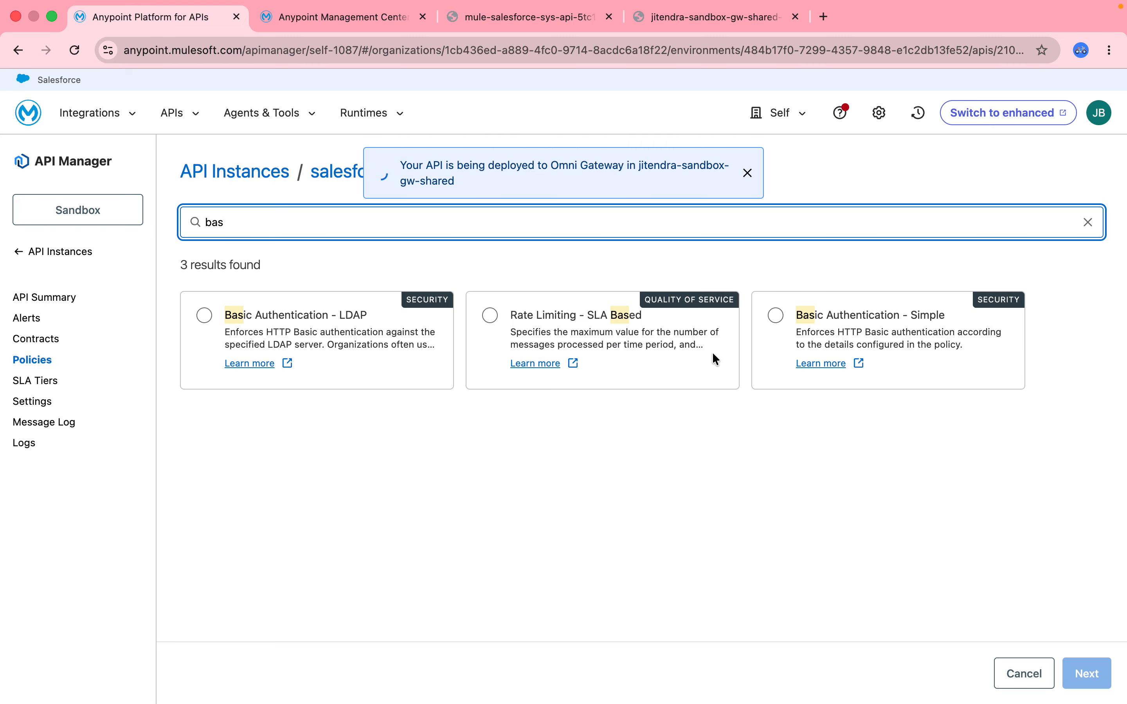
click(779, 323)
click(1086, 674)
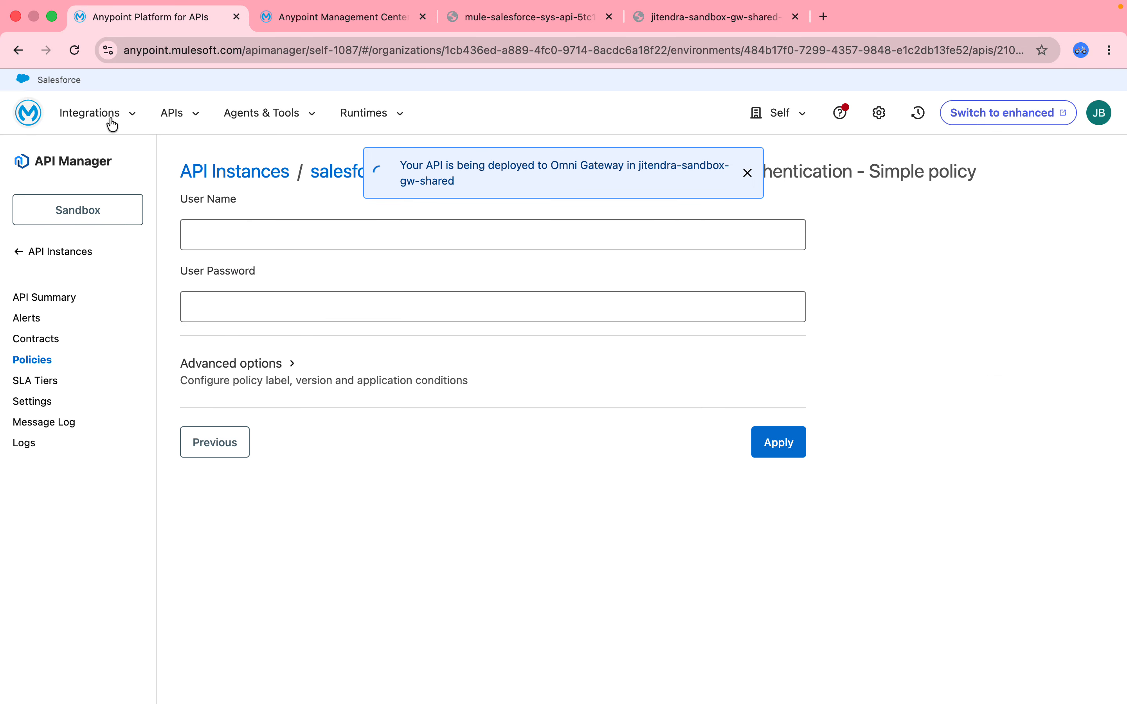
- Set the policy's user name to admin, enter the user password and apply the Basic Authentication policy
click(218, 234)
text(admin)
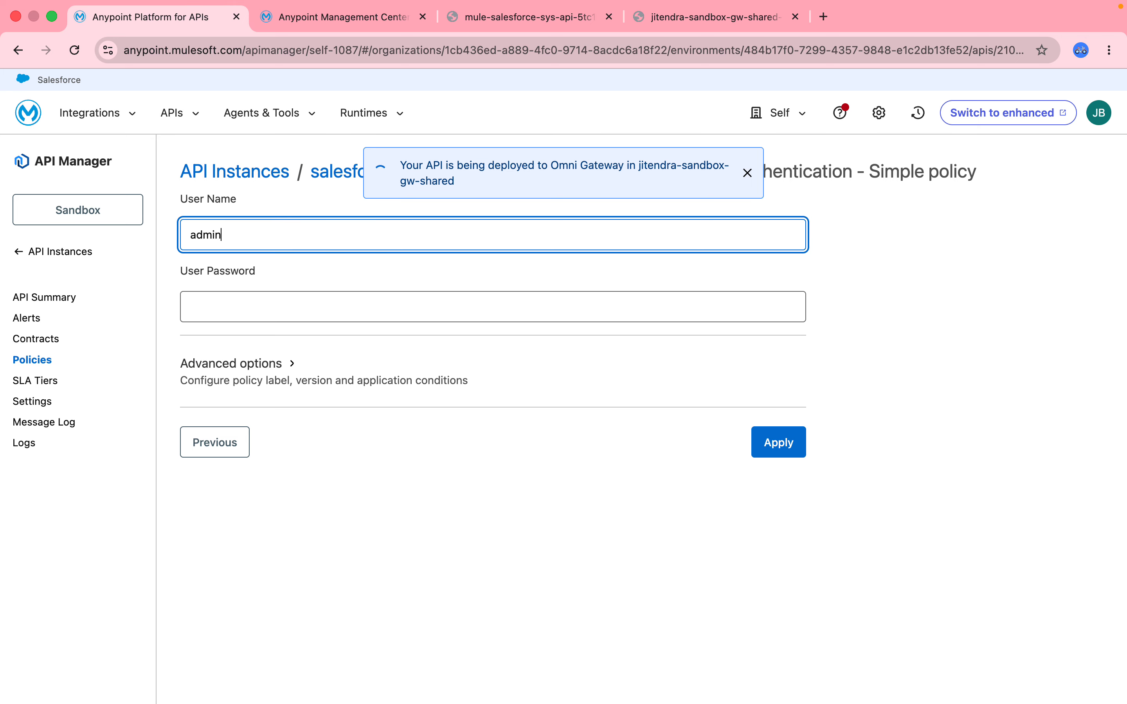
key(Tab)
text(••••)
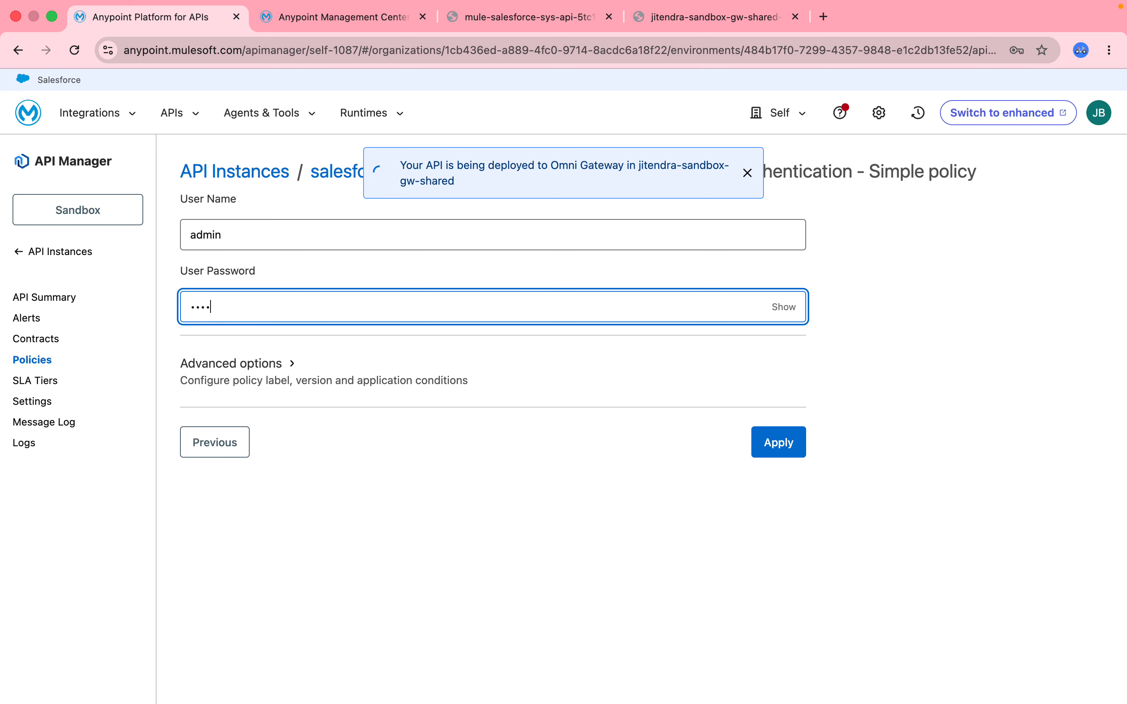
click(781, 455)
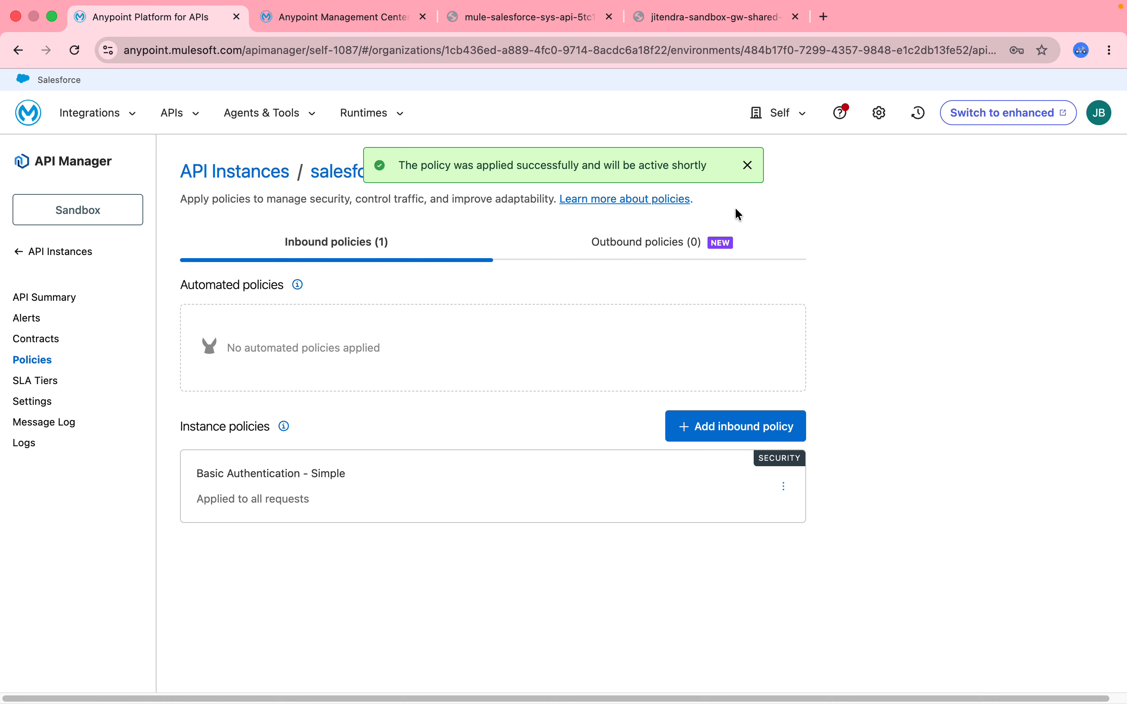
- Compare the mule-salesforce-sys-api application with the managed Omni Gateway in Runtime Manager, checking their targets and statuses
click(358, 113)
click(390, 181)
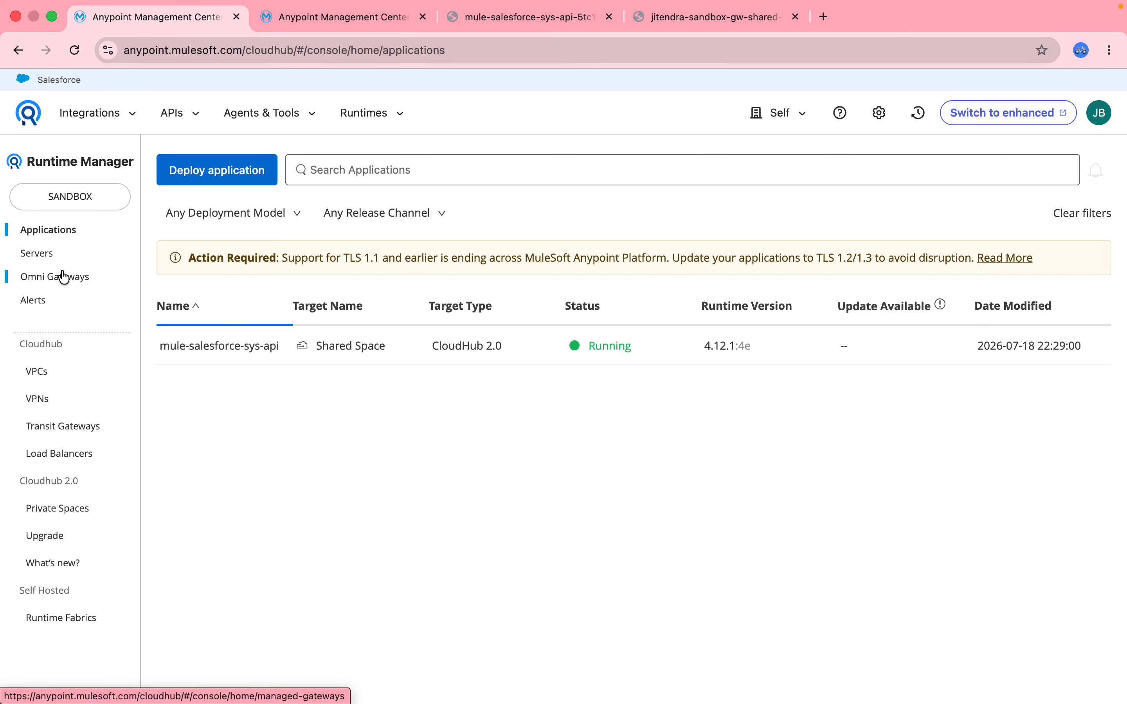
click(223, 355)
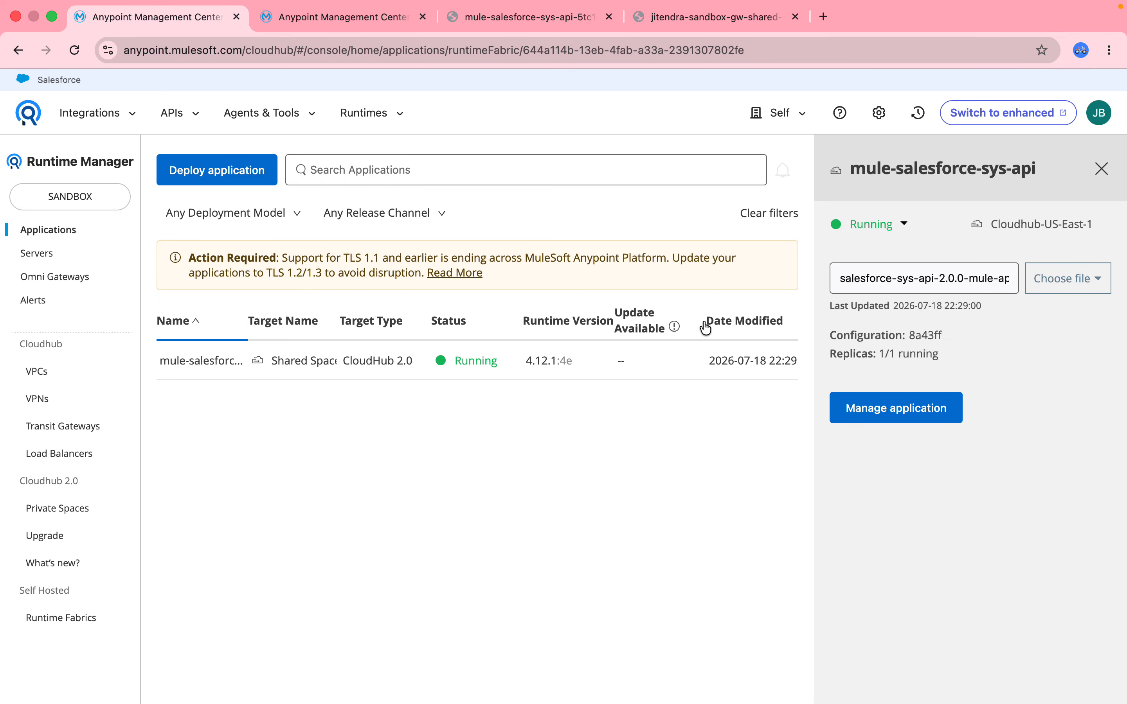
click(42, 279)
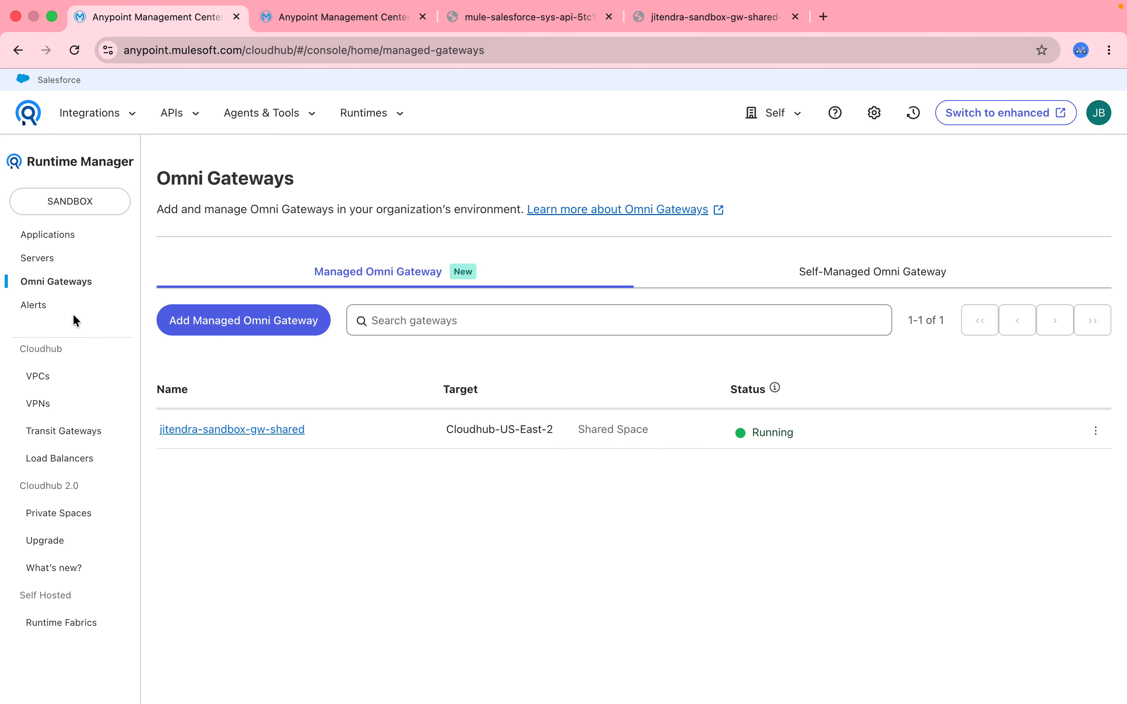
click(51, 235)
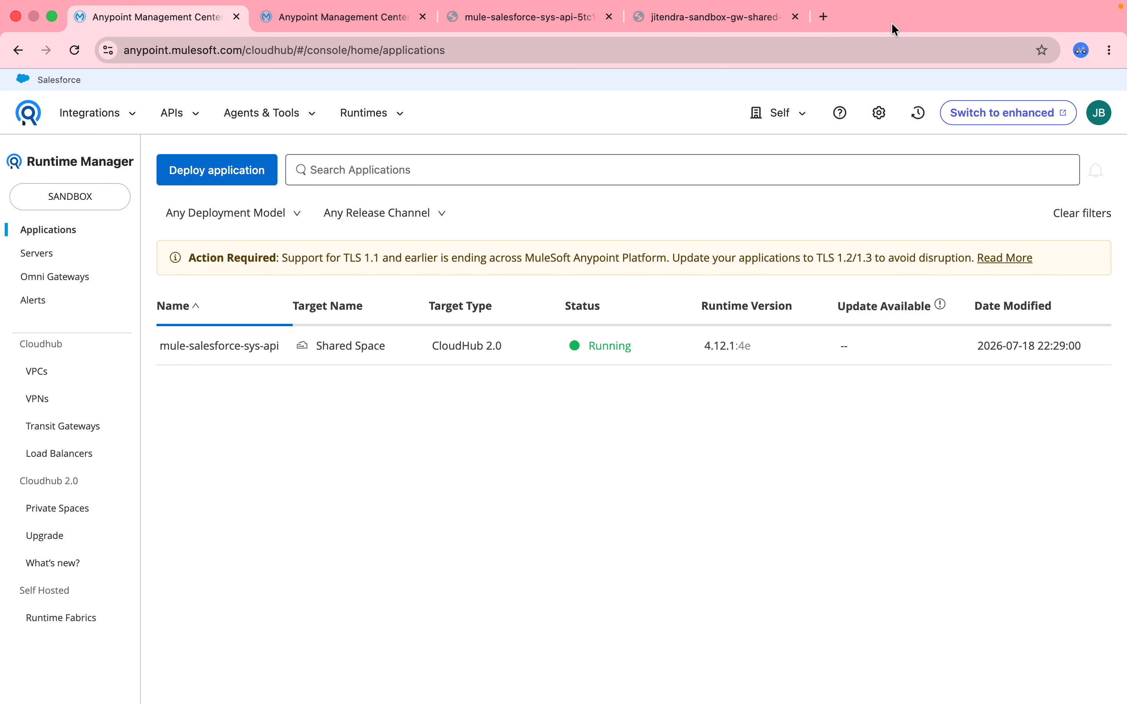
- Request the accounts resource through the gateway again, sign in with username admin and the password, and decline saving the credentials
click(752, 14)
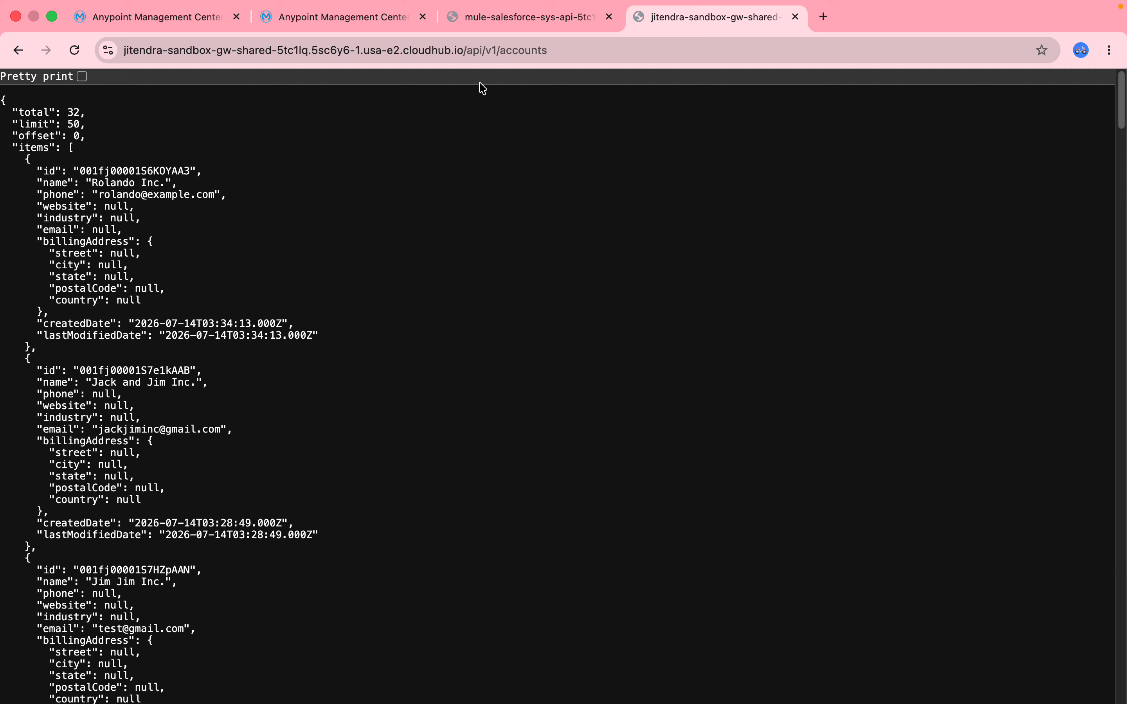
click(491, 53)
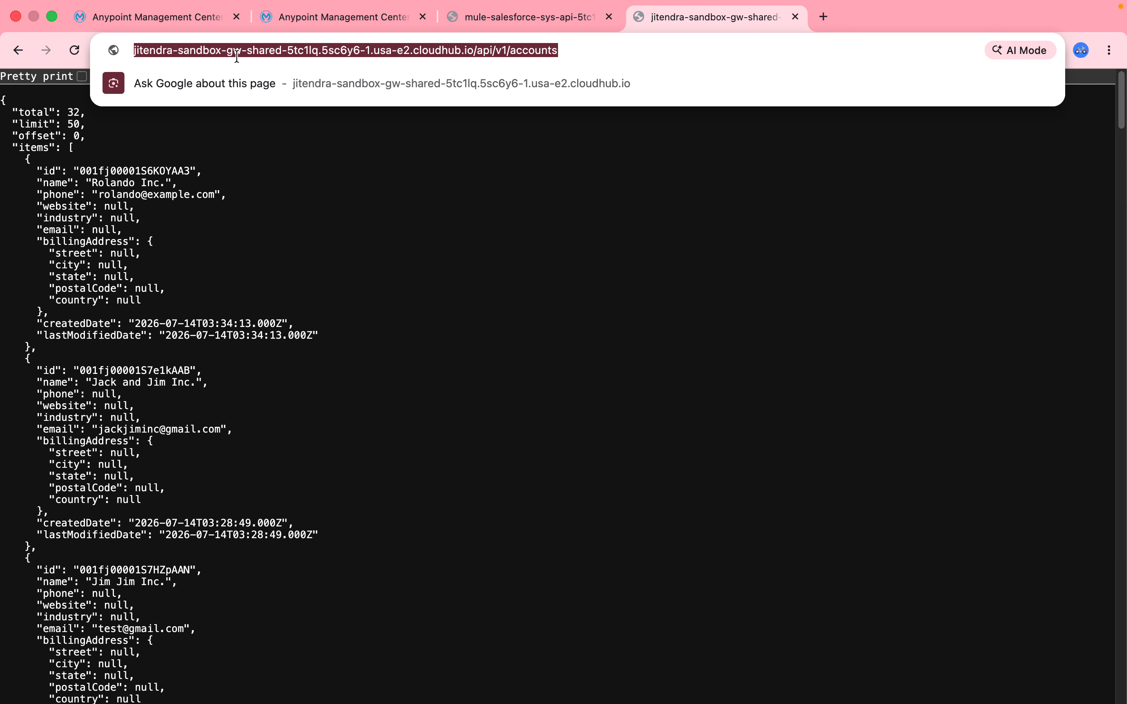
key(Return)
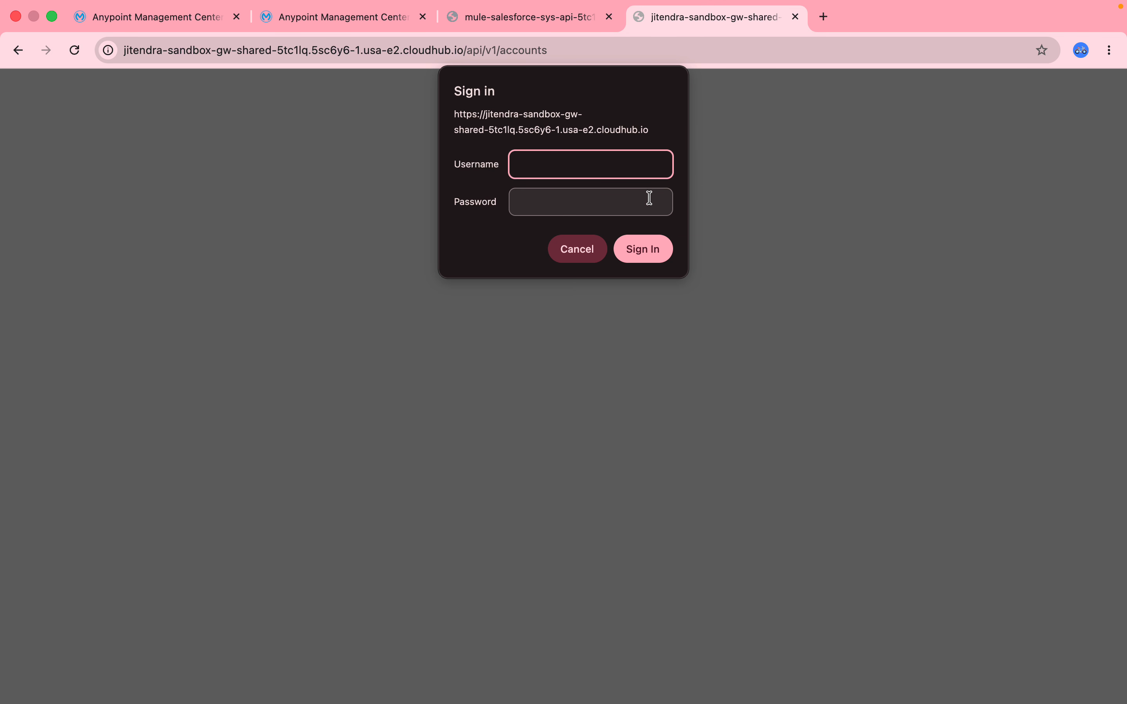
click(650, 198)
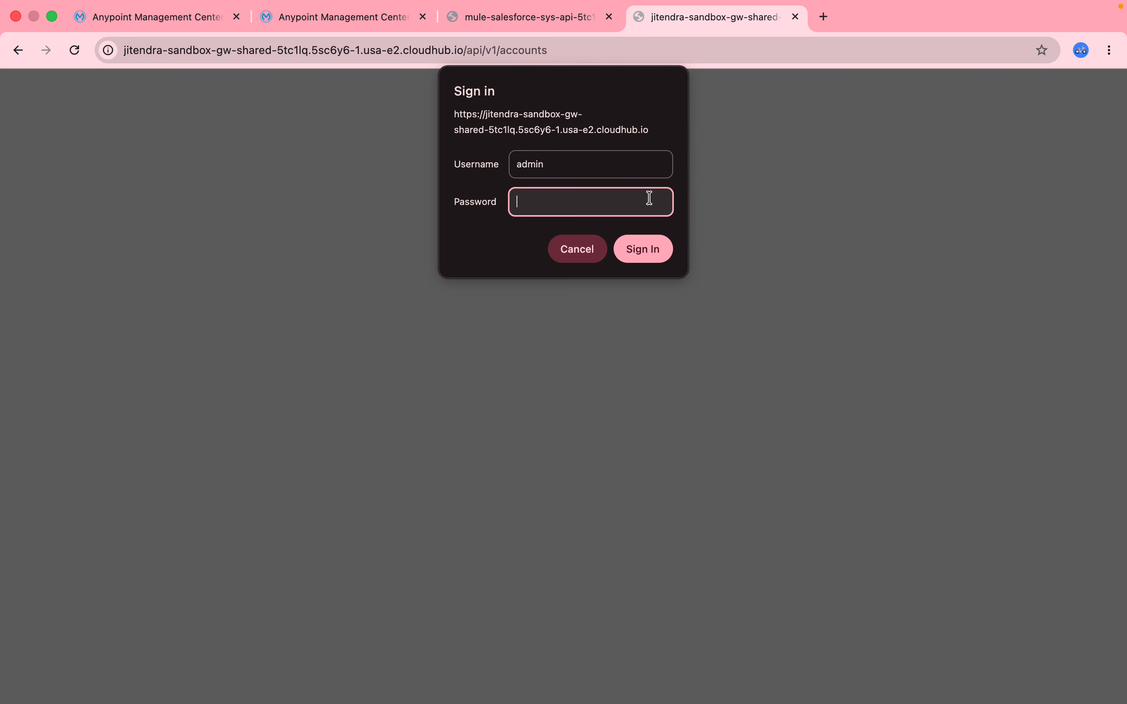
text(admin)
key(Return)
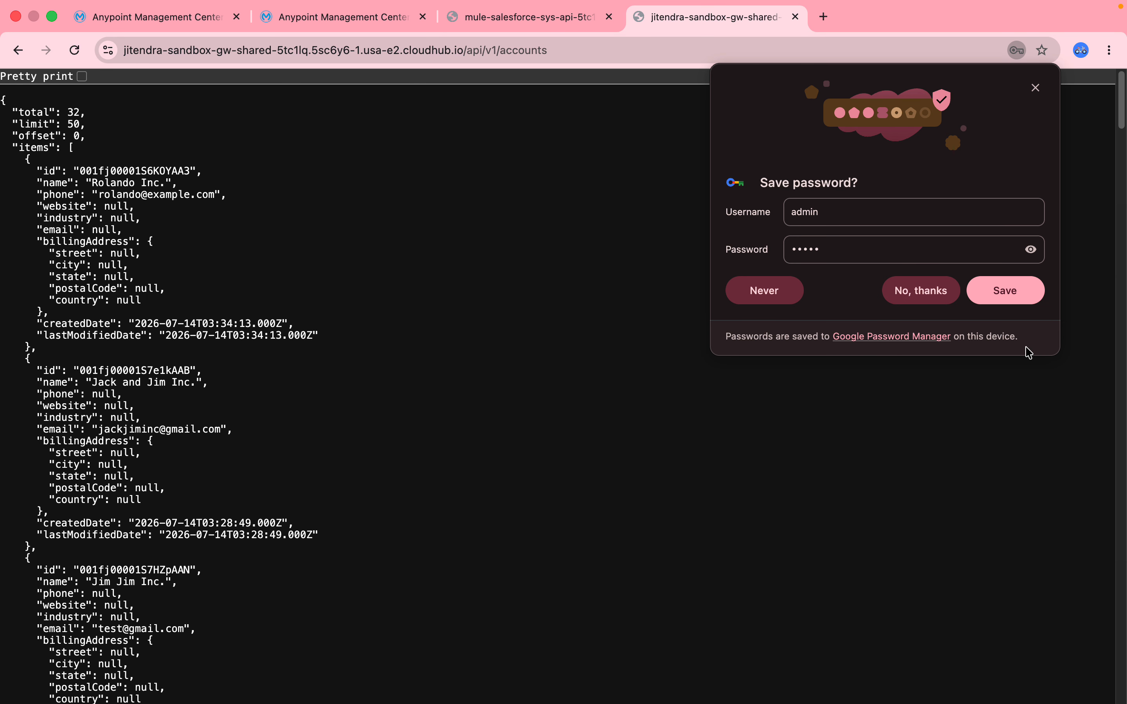
click(921, 290)
- Send the authenticated /api/v1/accounts request through the gateway several more times
drag(65, 150, 181, 694)
click(607, 58)
key(Return)
click(605, 54)
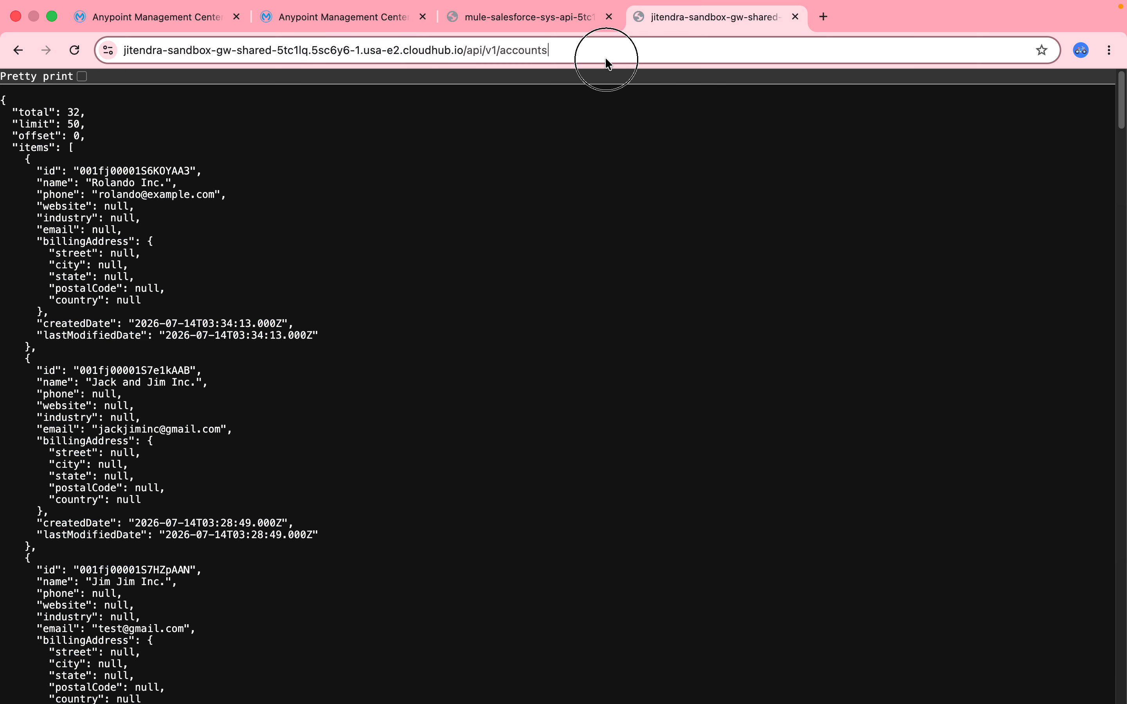
key(Return)
click(607, 64)
key(Return)
click(607, 64)
key(Return)
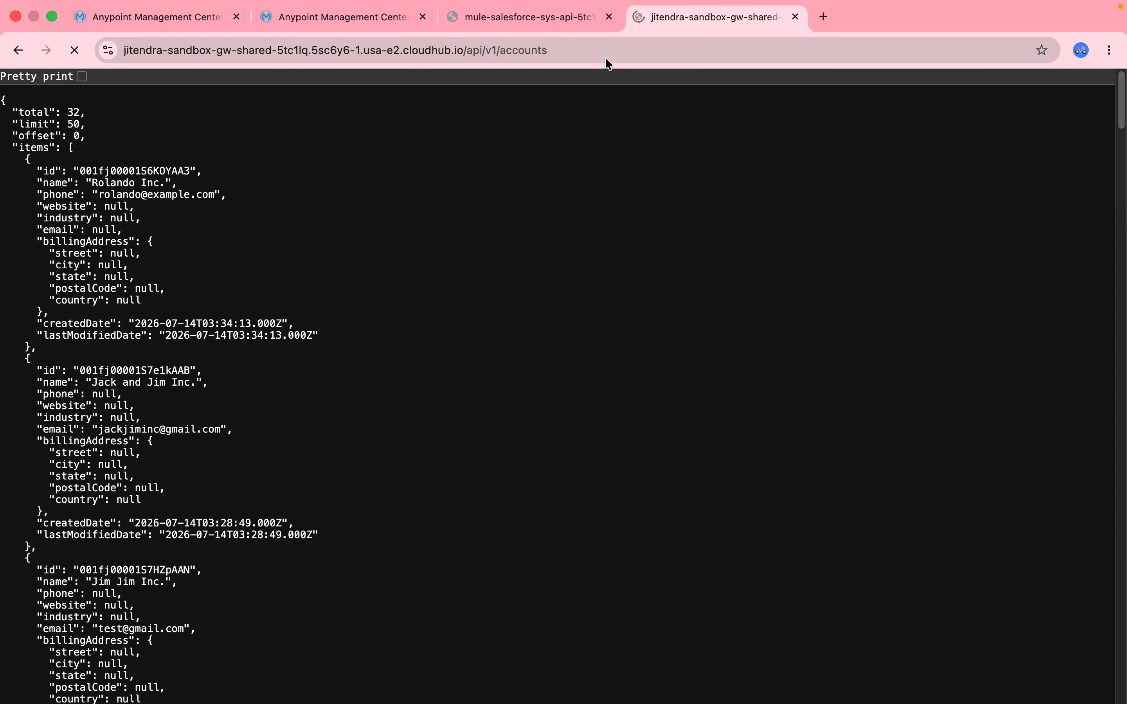
- Resend the gateway's /api/v1/accounts request twice to generate additional successful traffic
click(608, 64)
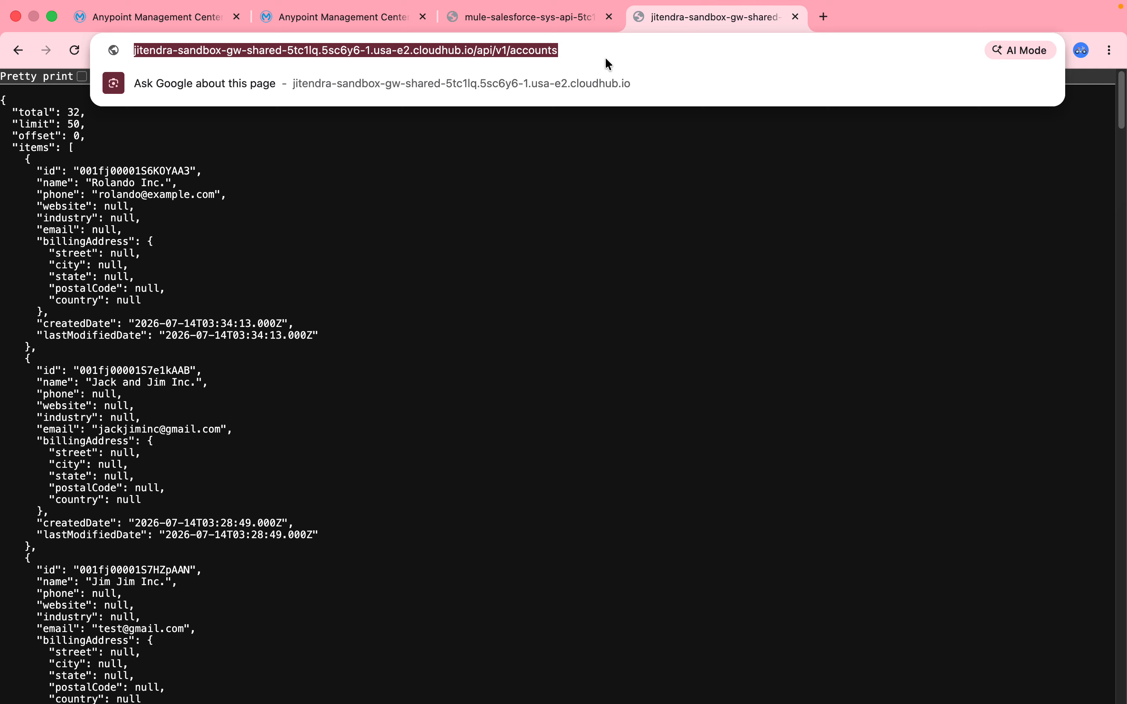
key(Return)
click(608, 63)
key(Return)
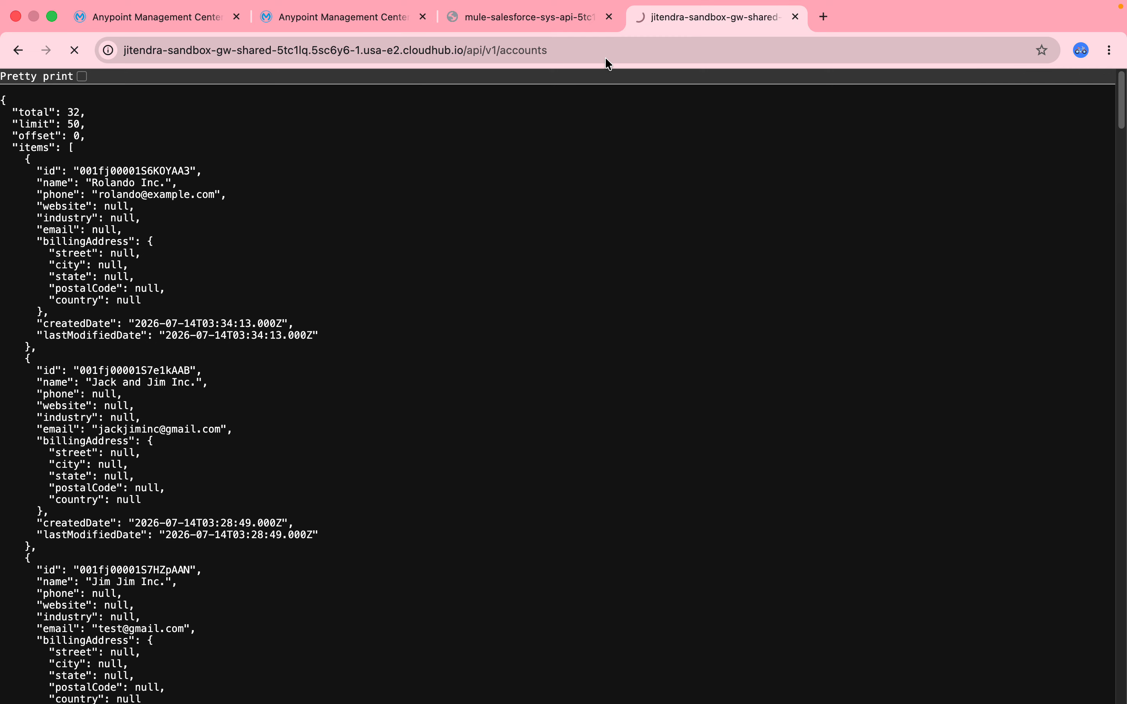
- Open the shared managed Omni Gateway's dashboard in Runtime Manager and examine its latency, API request and error count charts
click(99, 10)
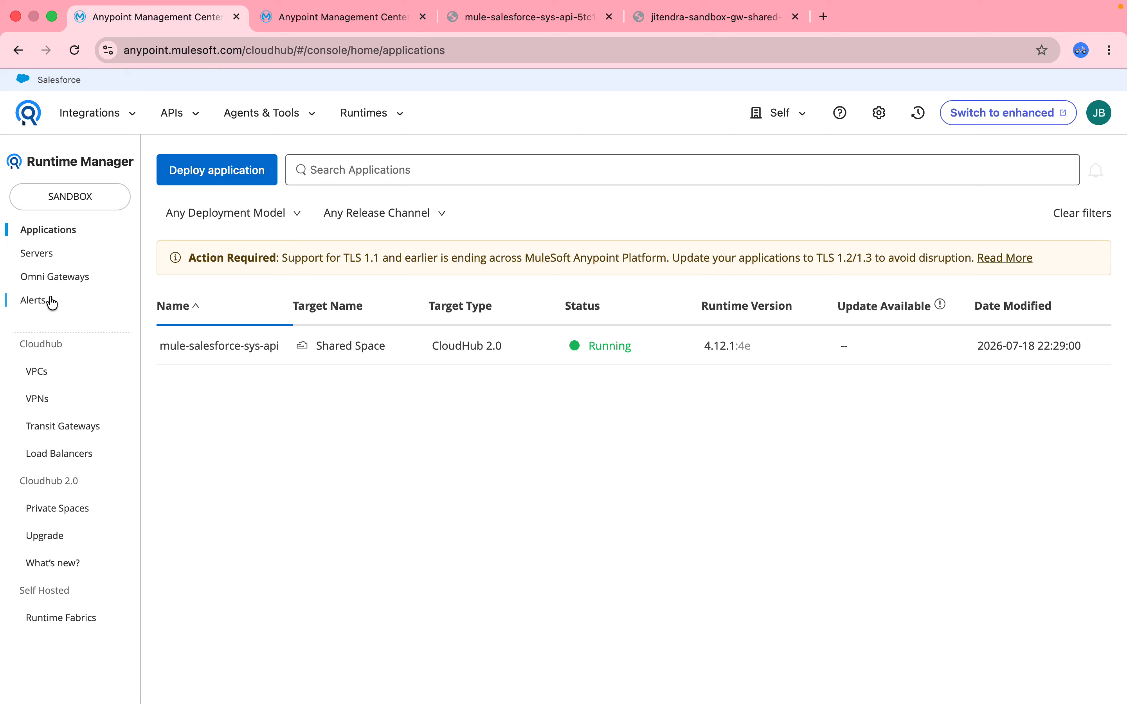
click(70, 280)
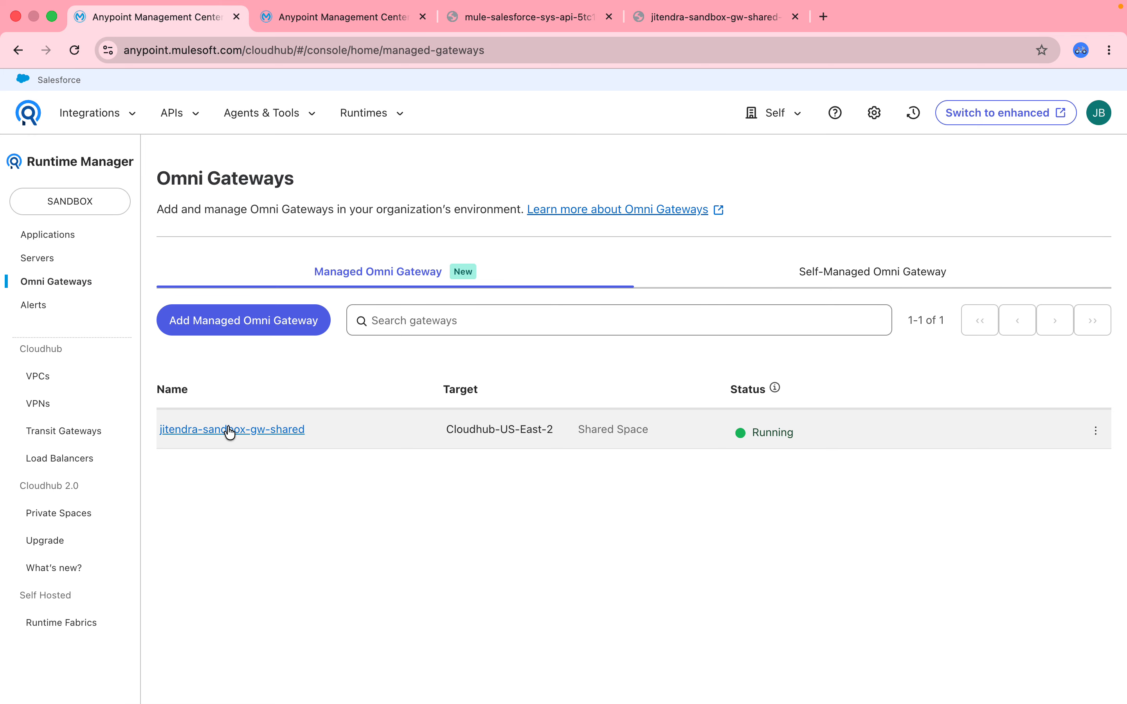
click(229, 429)
drag(1122, 286, 1125, 533)
mouse_move(588, 236)
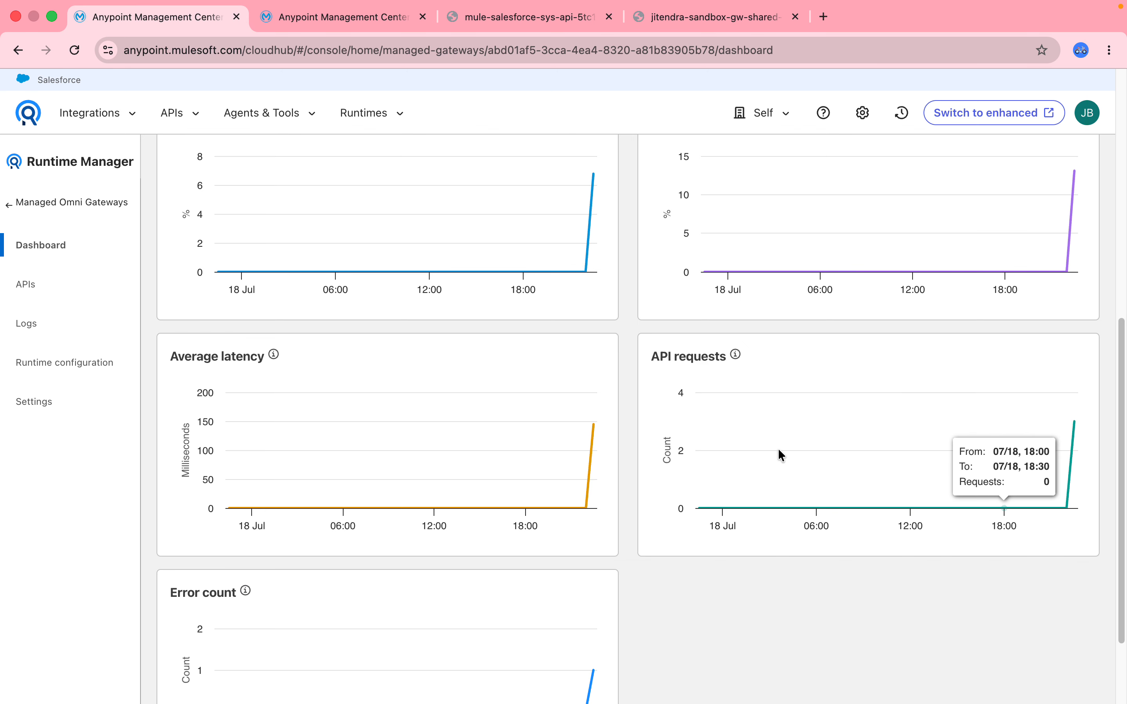
drag(1122, 372, 1123, 347)
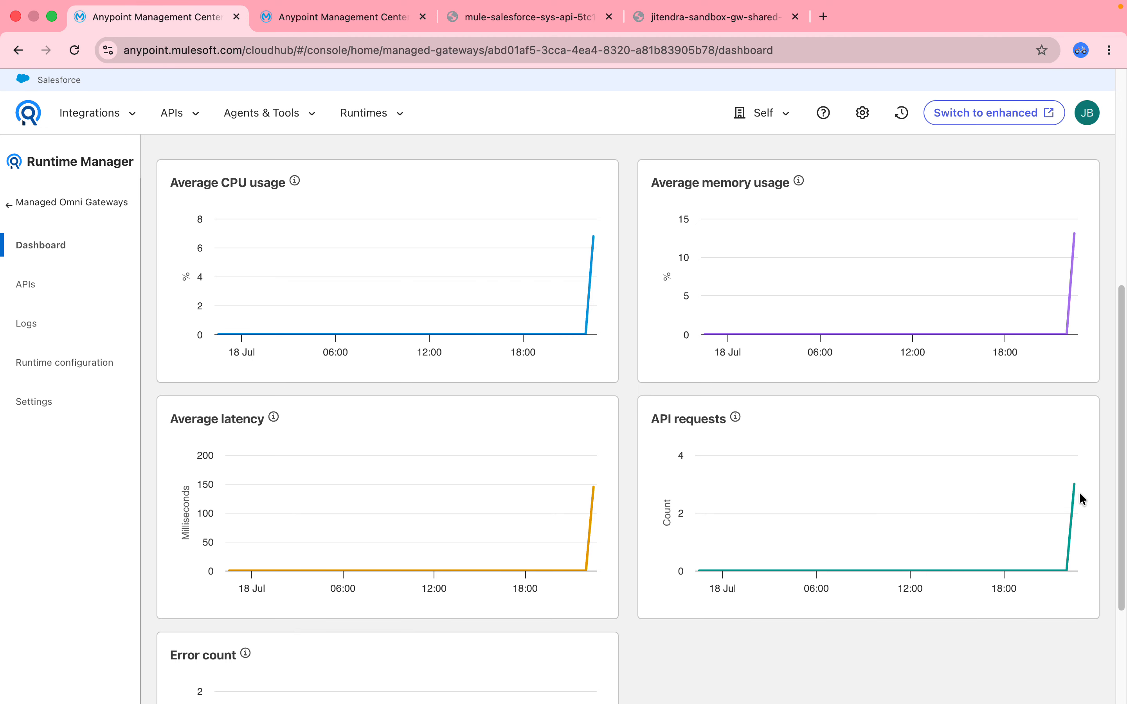
mouse_move(1075, 497)
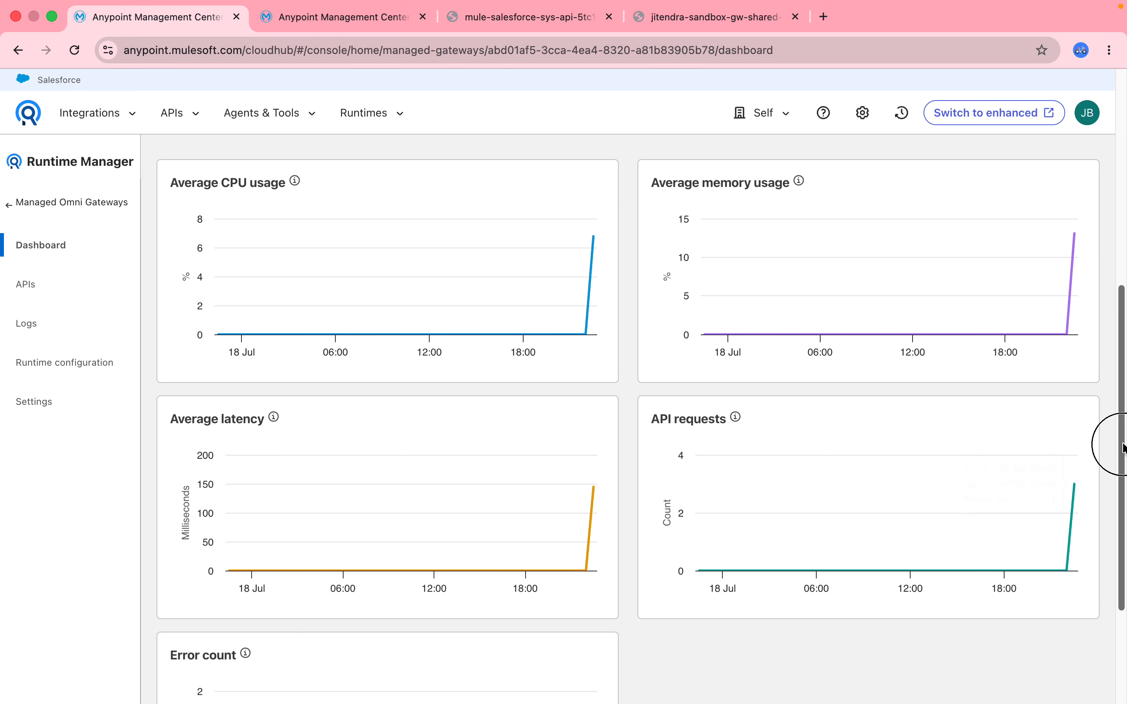
drag(1123, 443, 1124, 541)
mouse_move(600, 579)
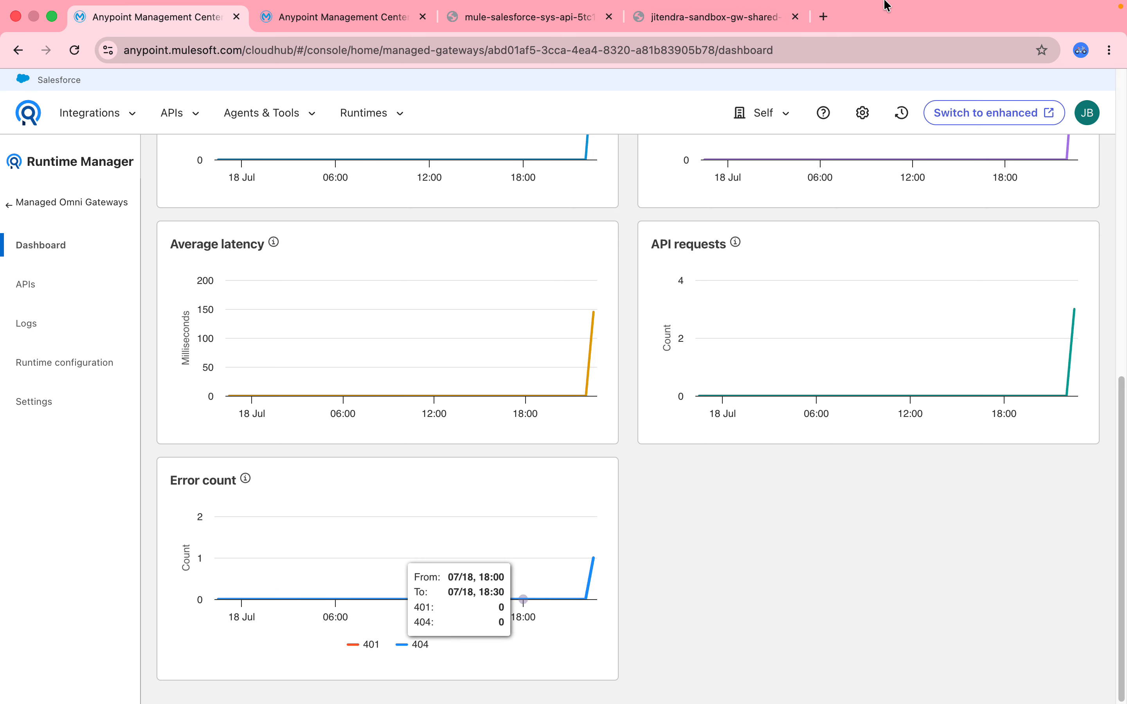
- Change the gateway request path to the invalid /api/v1/account and send it repeatedly to generate error traffic
mouse_move(923, 2)
click(711, 29)
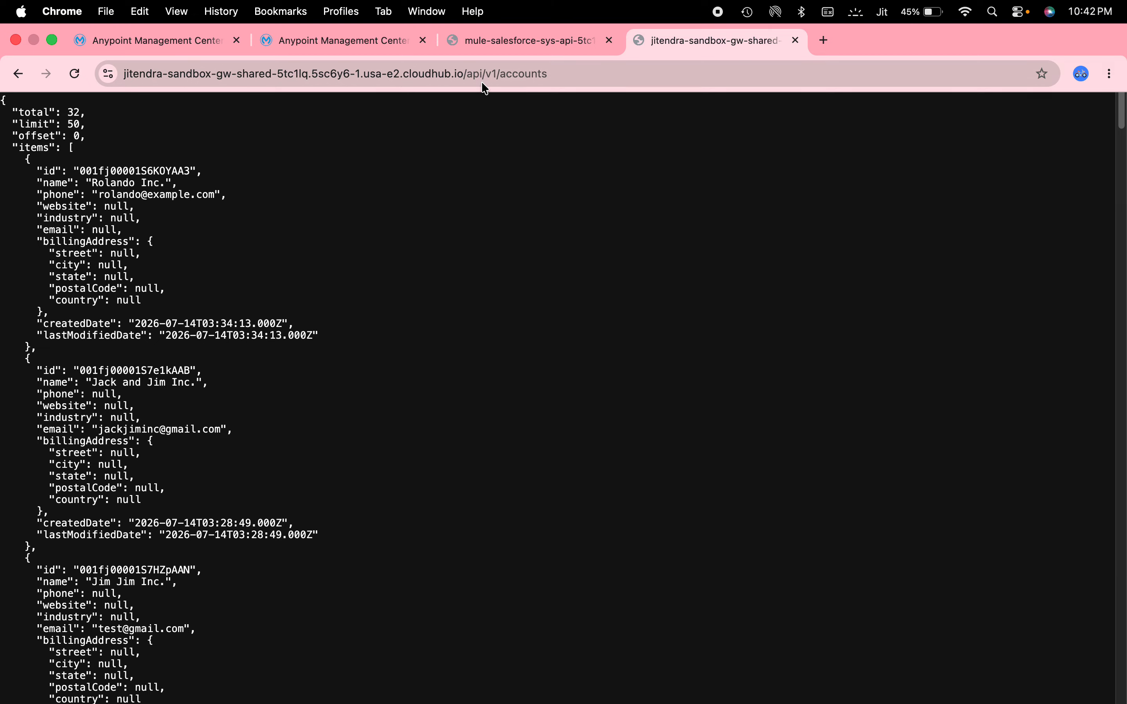
click(560, 79)
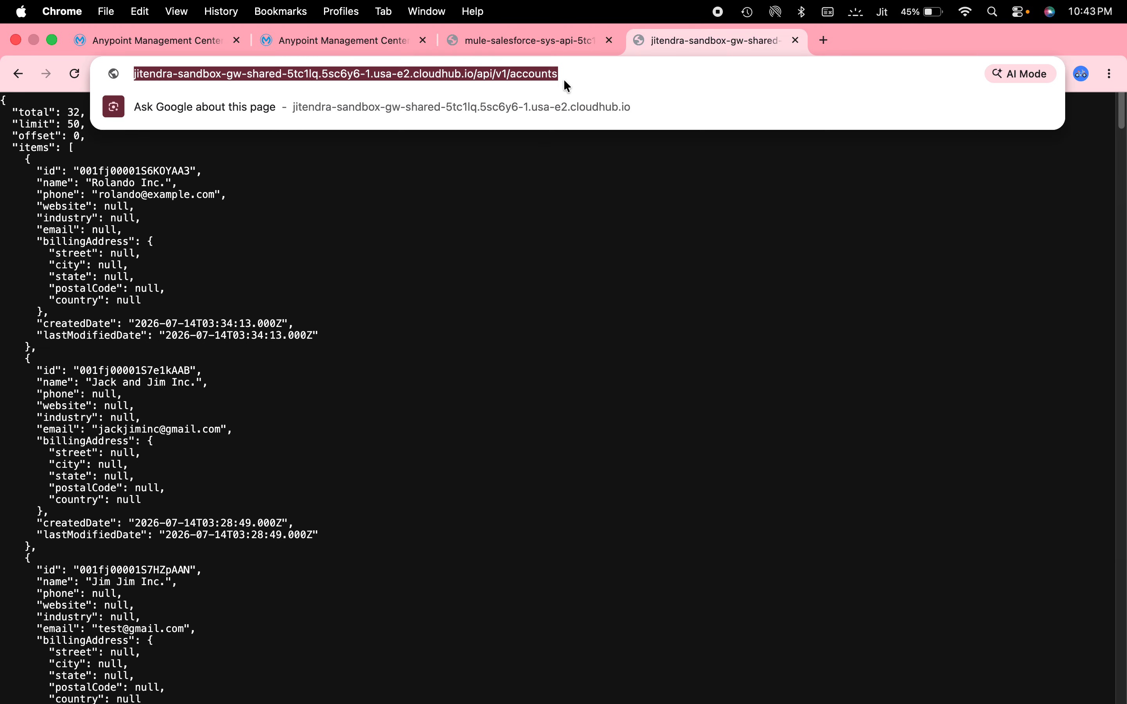
key(Right)
key(BackSpace)
key(Return)
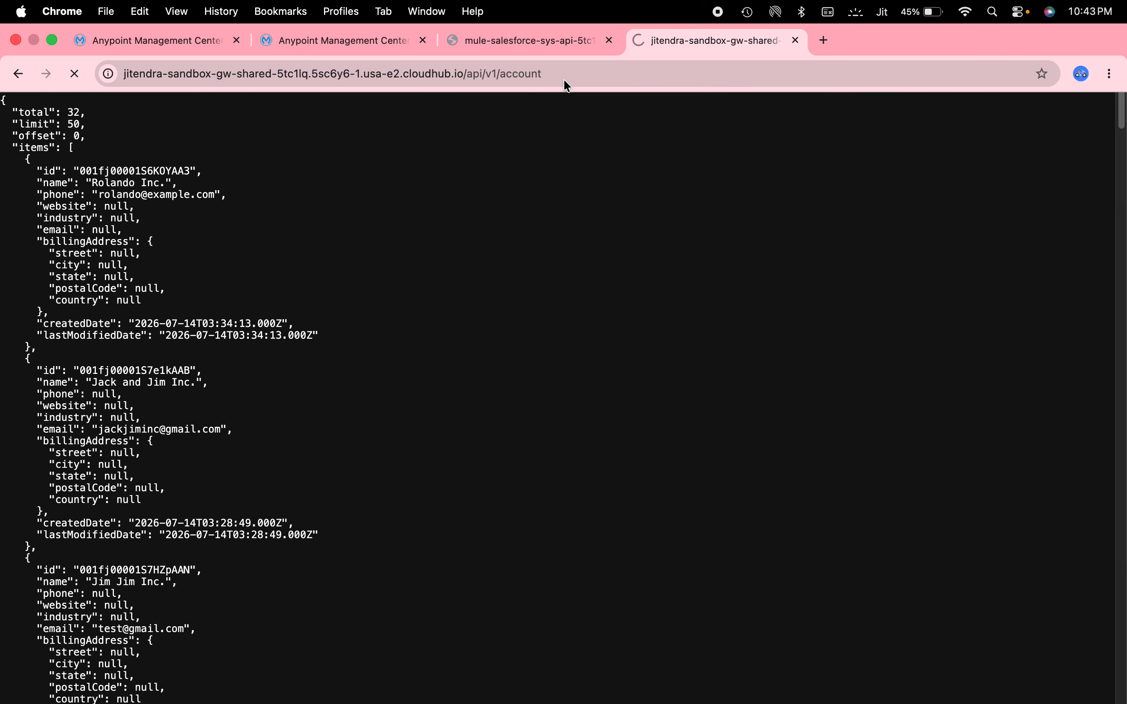
click(563, 78)
key(Return)
click(563, 79)
key(Return)
click(564, 78)
key(Return)
click(564, 78)
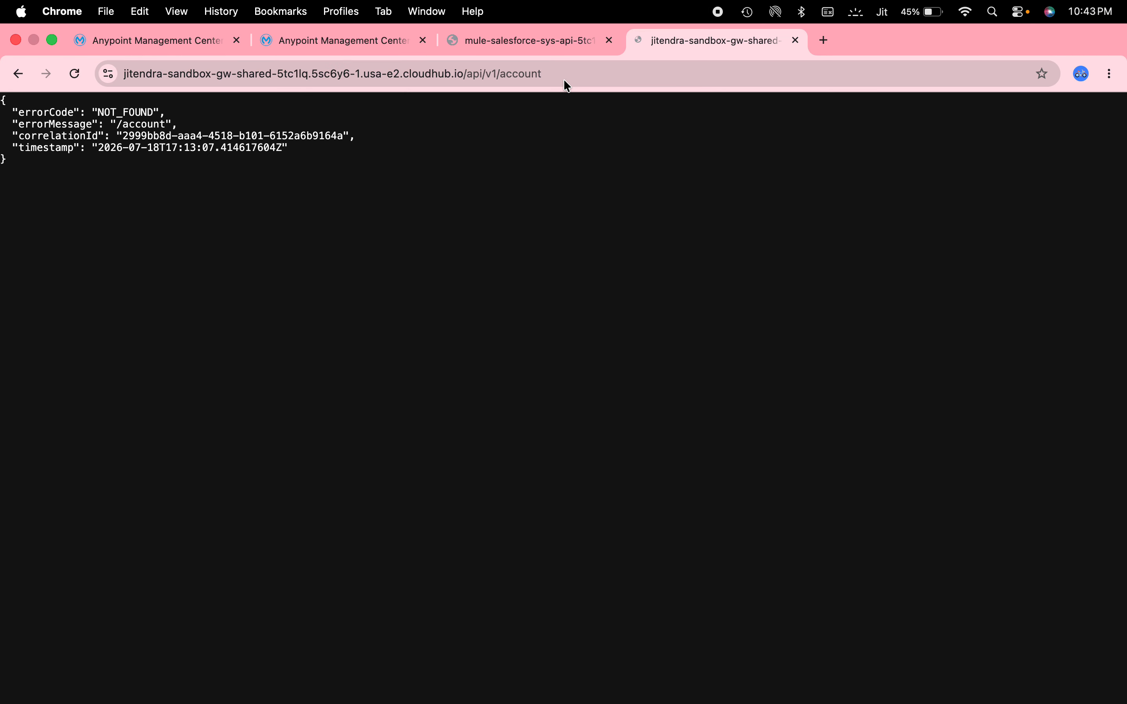
key(Return)
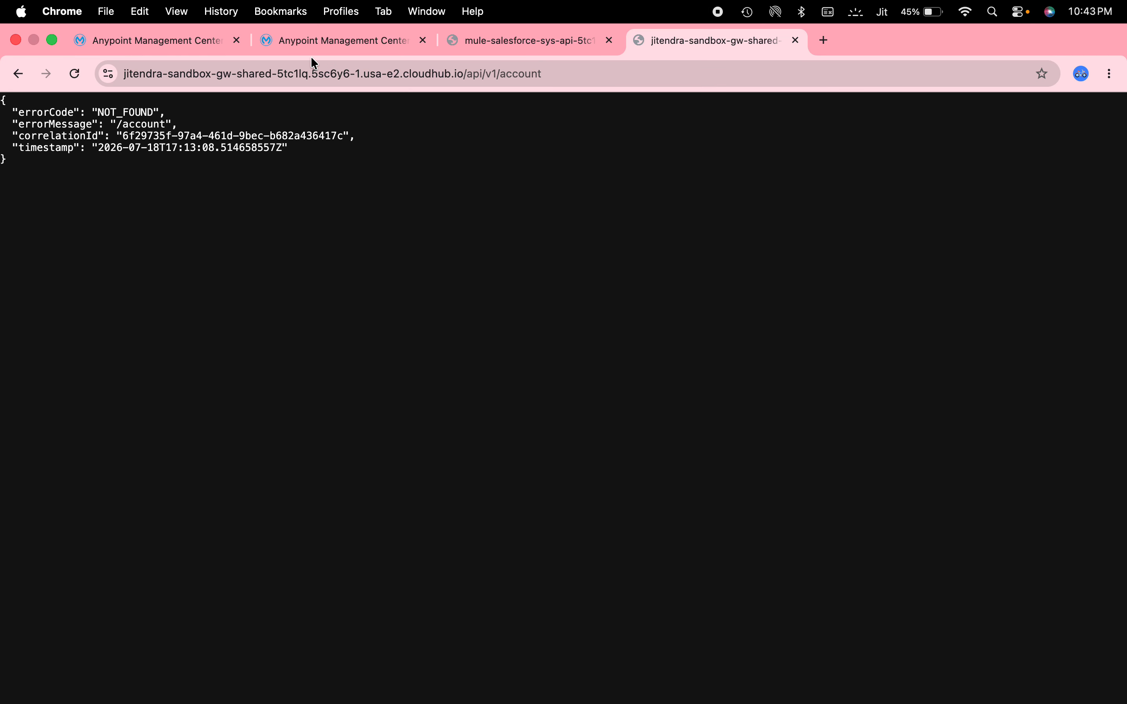
- Reload the gateway dashboard and inspect the API requests chart and the 401 and 404 entries in the error count chart
click(329, 42)
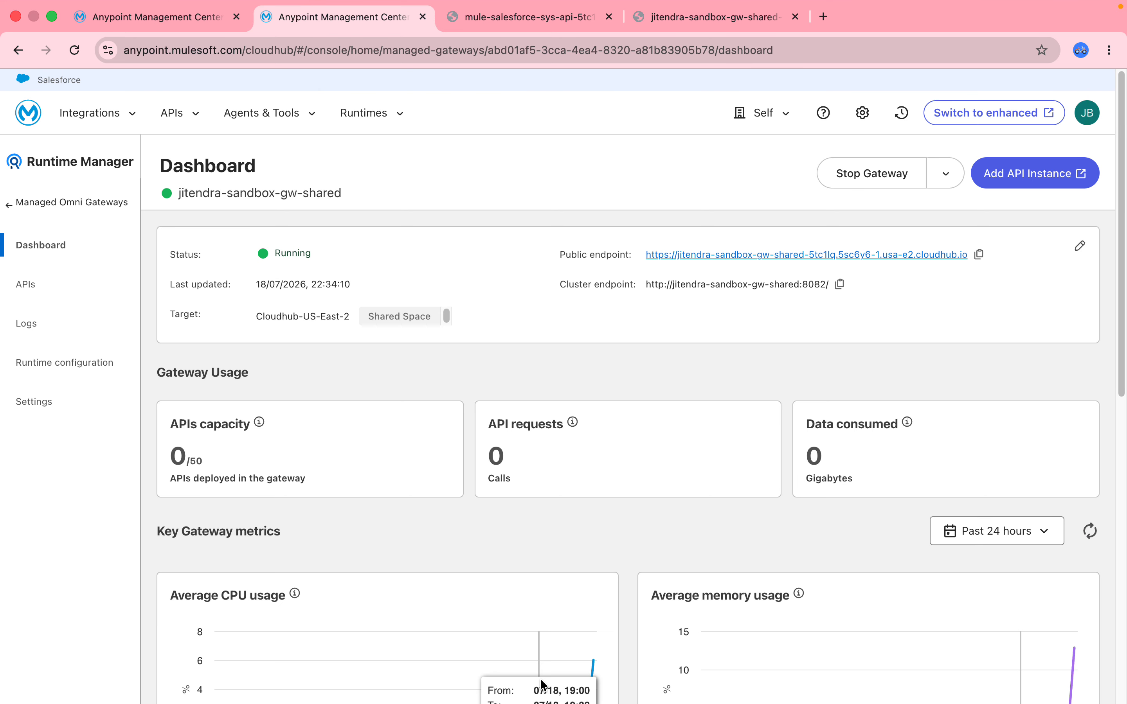
key(super+r)
mouse_move(1026, 701)
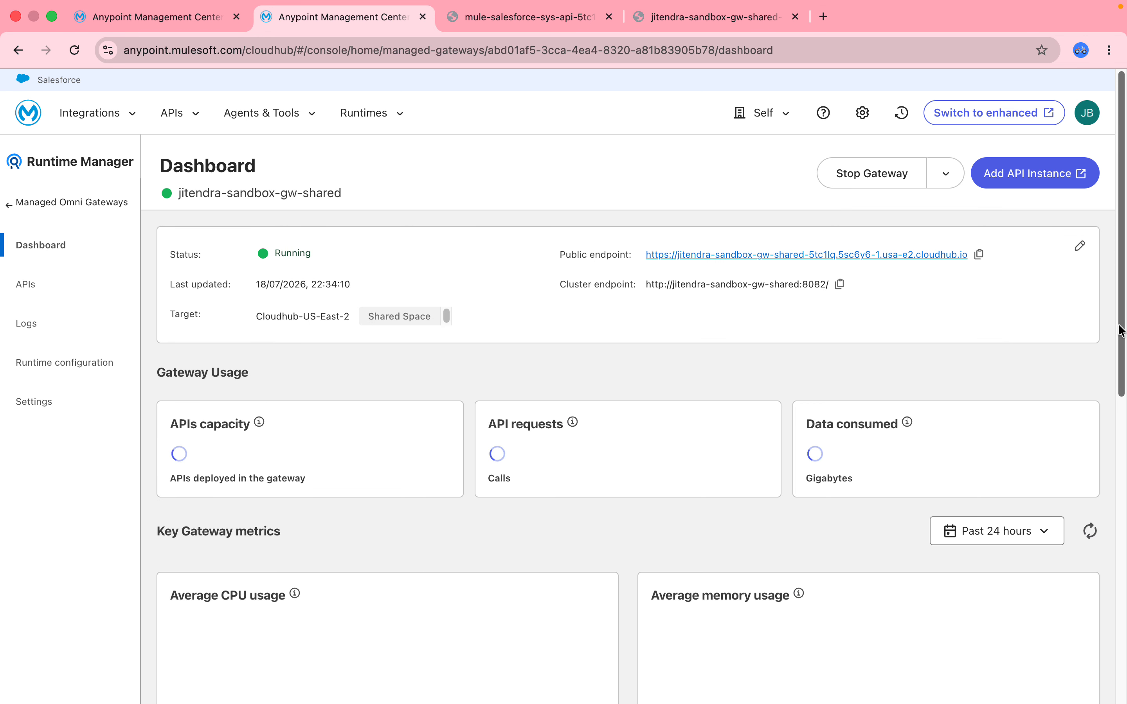
drag(1120, 345, 1122, 601)
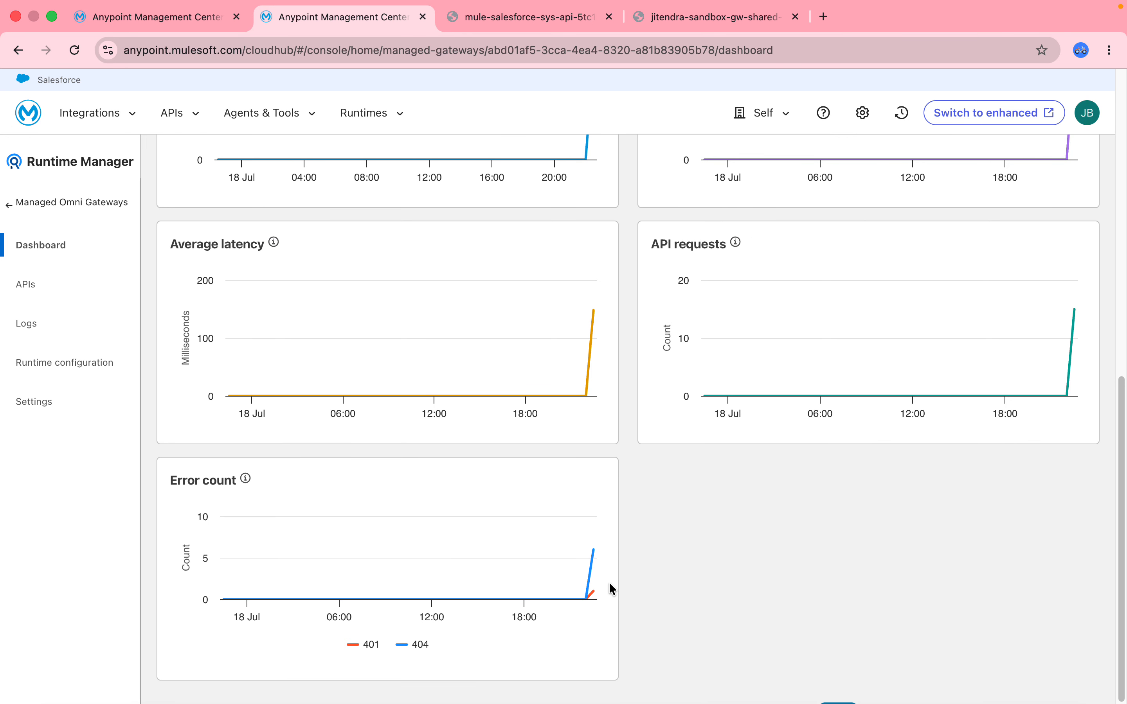
mouse_move(587, 586)
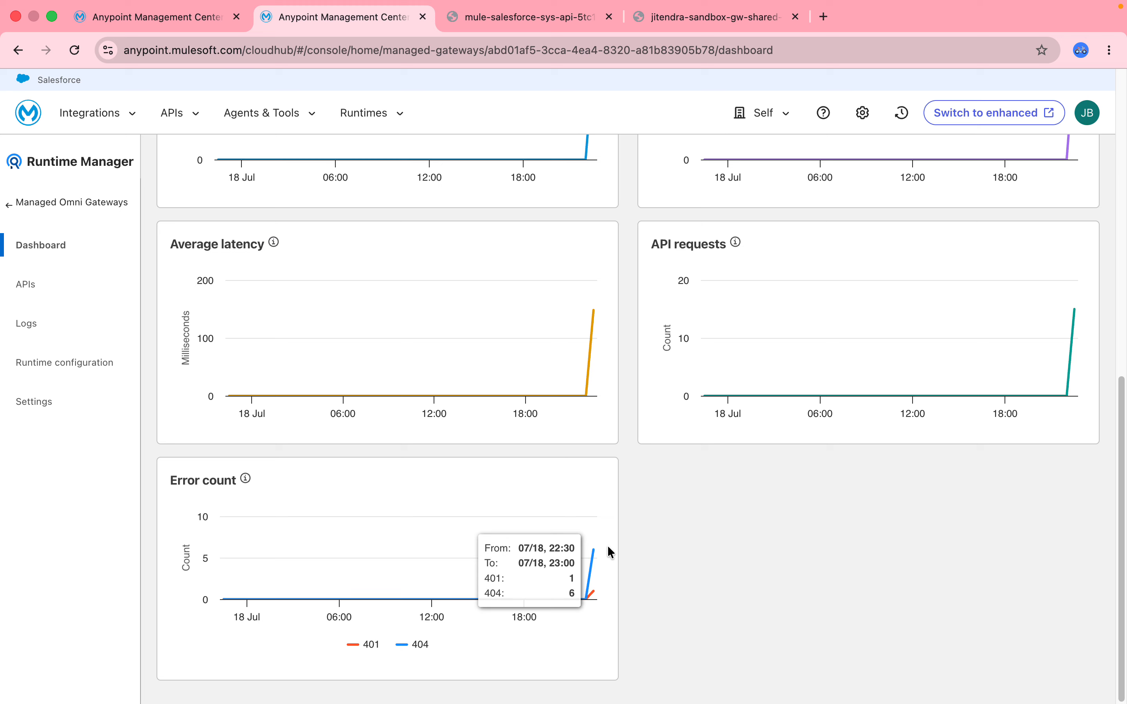
- Review the gateway's logs and its runtime configuration, covering the available log levels, timeouts and circuit breaker settings
click(24, 326)
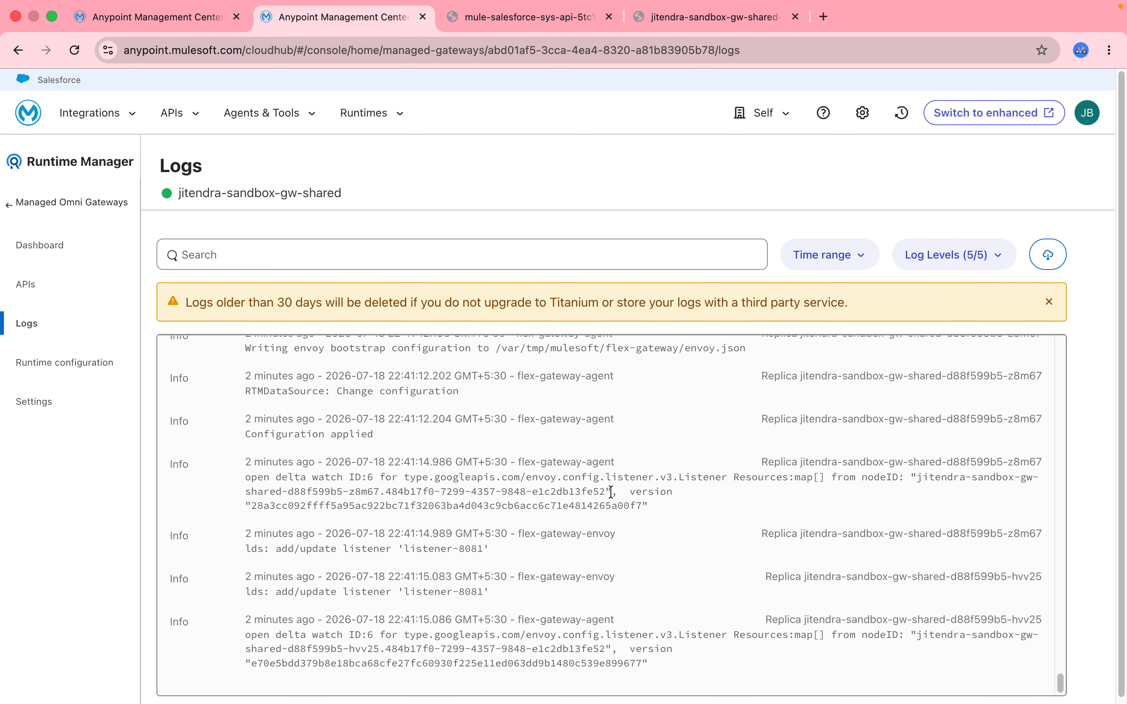
click(77, 368)
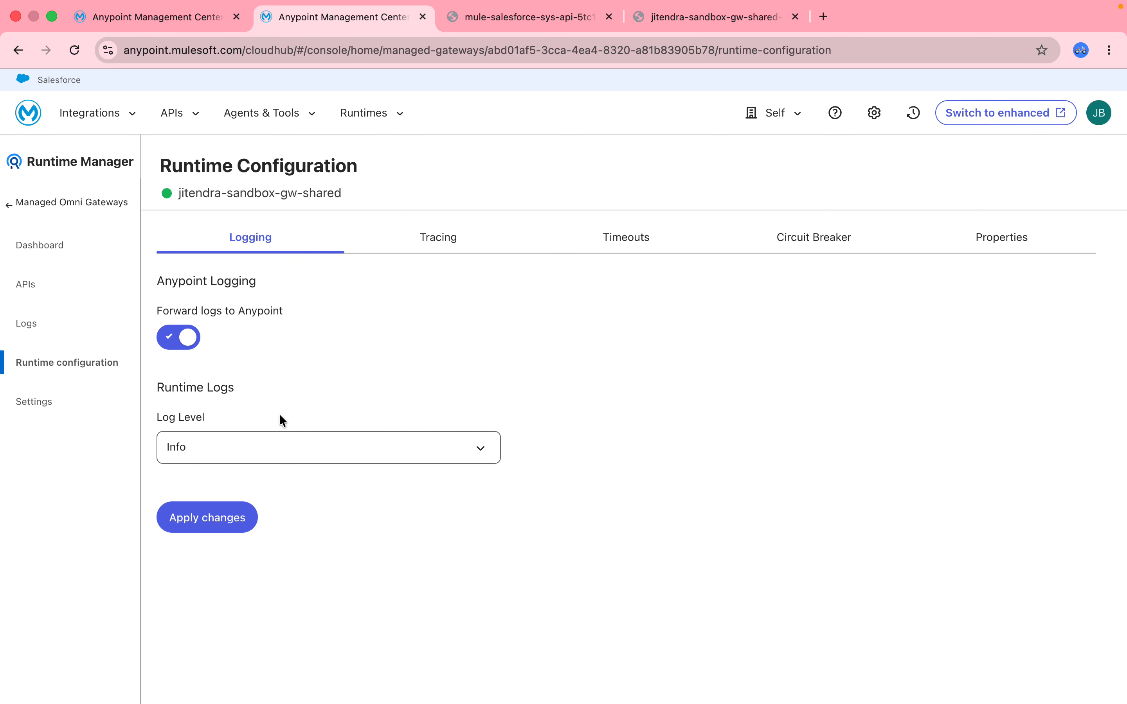
click(261, 447)
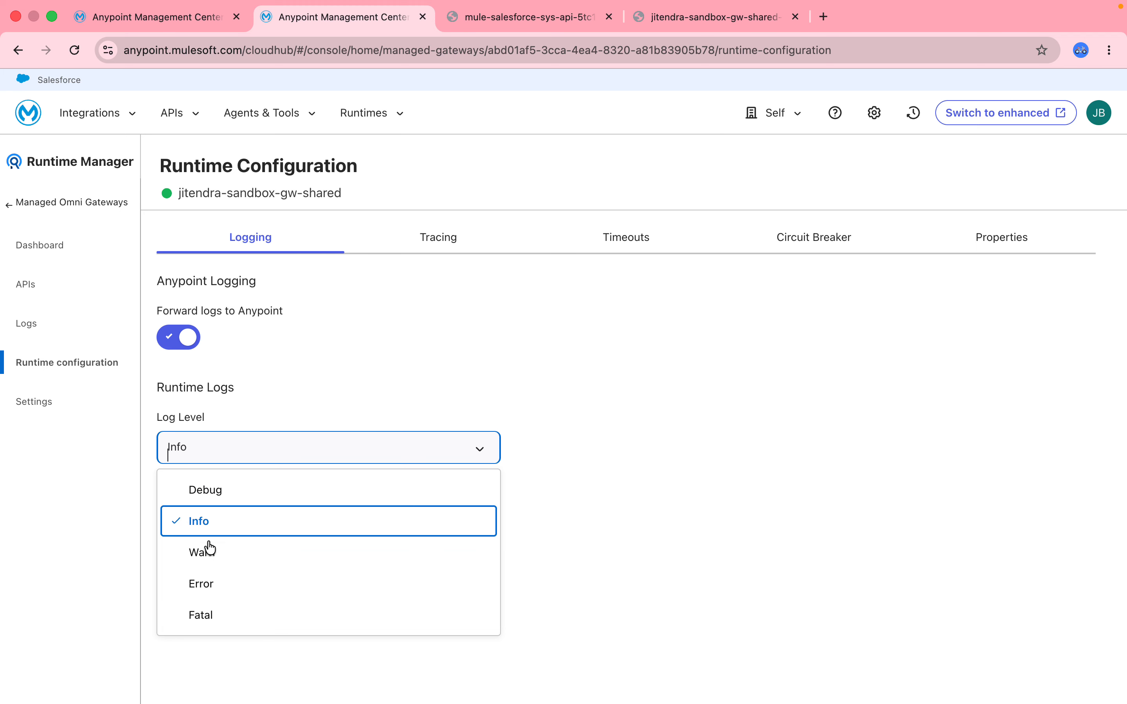
click(621, 239)
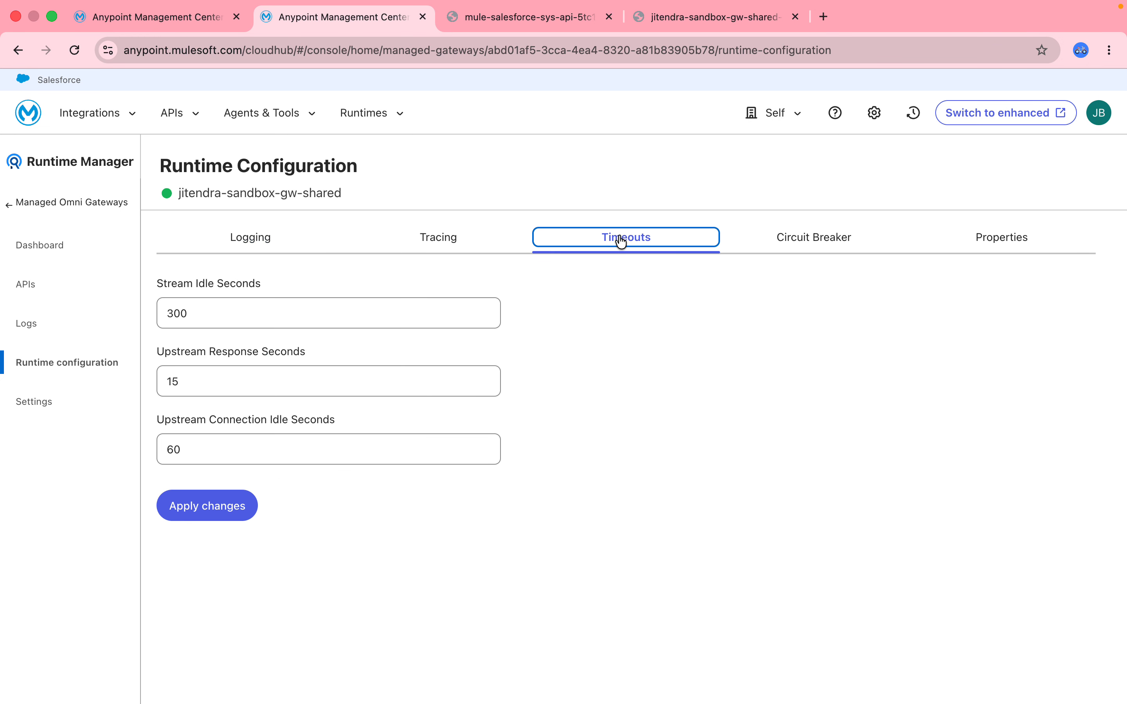
click(842, 242)
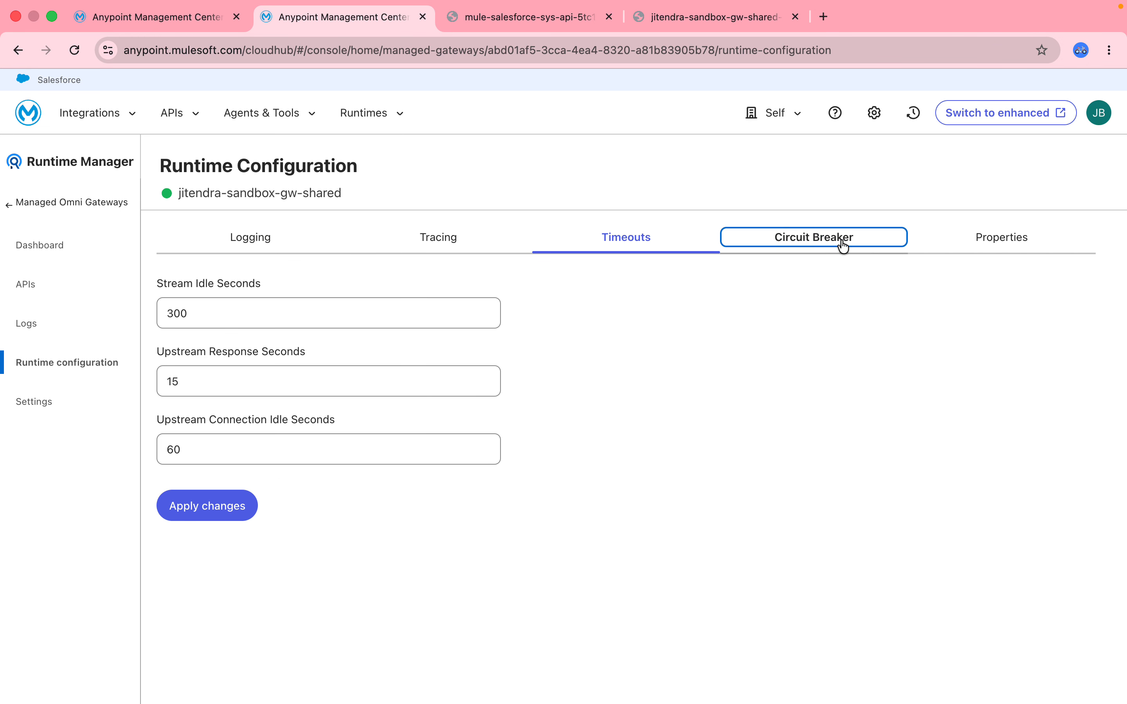